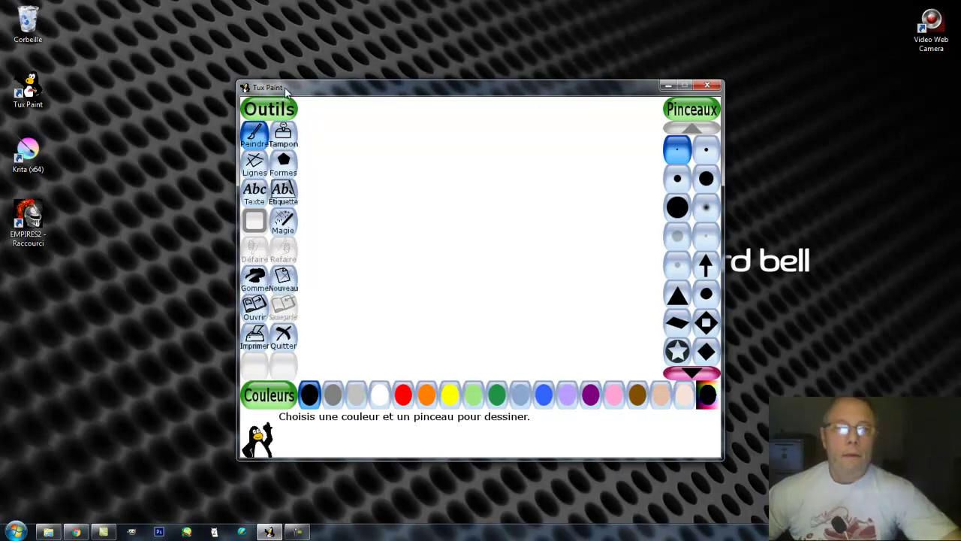
Move the program window slightly, and draw two wavy black lines across the blank canvas with the finest round brush.
mouse_move(370, 94)
left_mouse_down()
mouse_move(440, 88)
mouse_move(386, 81)
left_mouse_up()
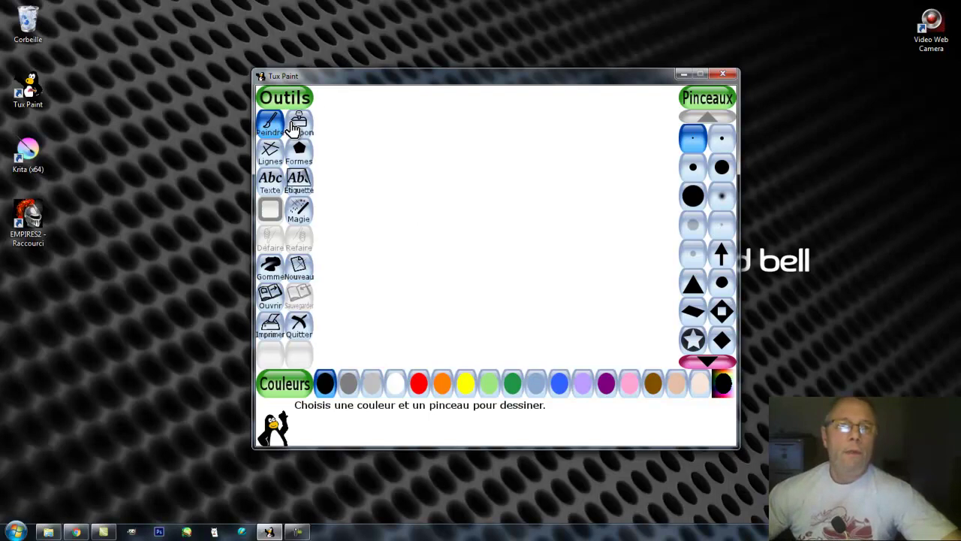
left_click(385, 149)
mouse_move(402, 178)
left_mouse_down()
mouse_move(494, 180)
mouse_move(540, 263)
left_mouse_up()
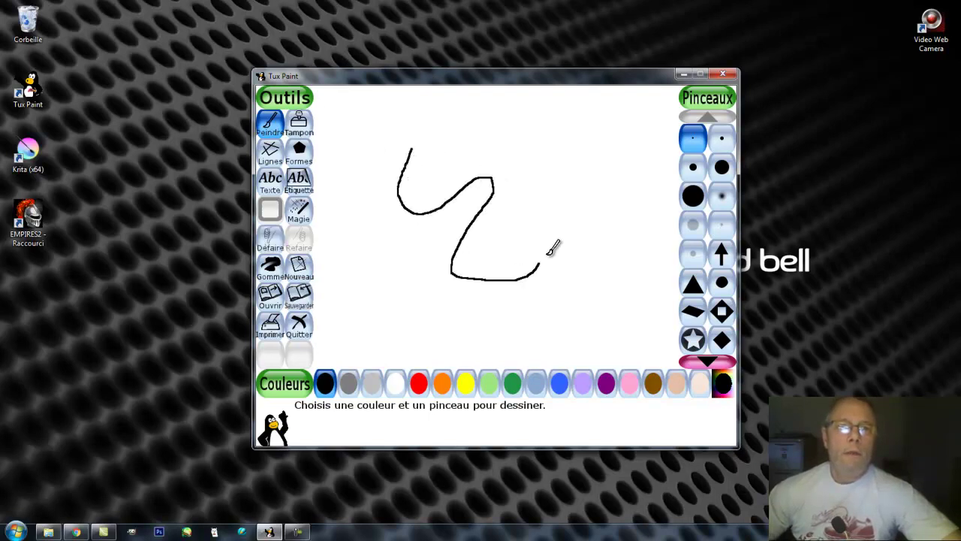
mouse_move(463, 148)
left_mouse_down()
mouse_move(520, 142)
mouse_move(533, 170)
mouse_move(503, 217)
mouse_move(606, 202)
mouse_move(564, 273)
mouse_move(509, 320)
left_mouse_up()
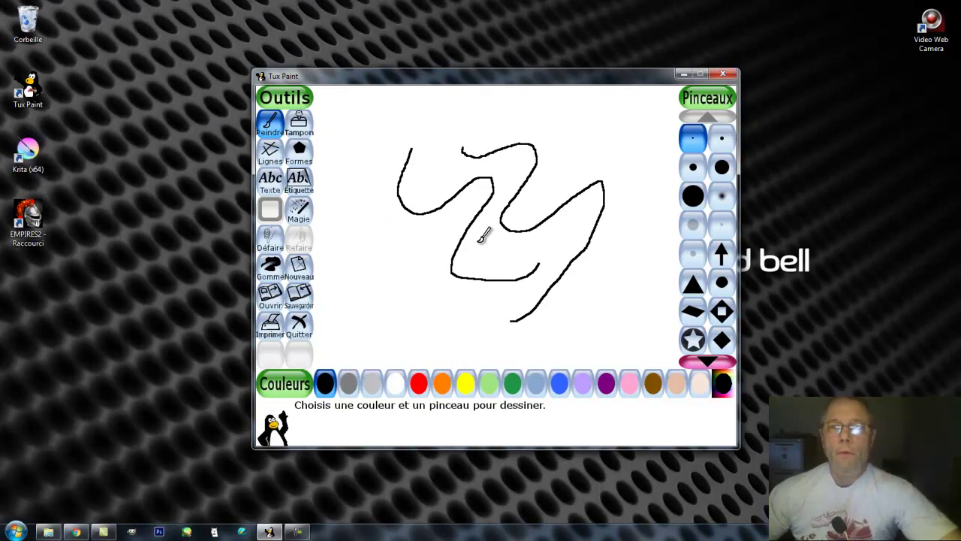
Stamp four copies of the first penguin figure around the wavy lines.
left_click(303, 131)
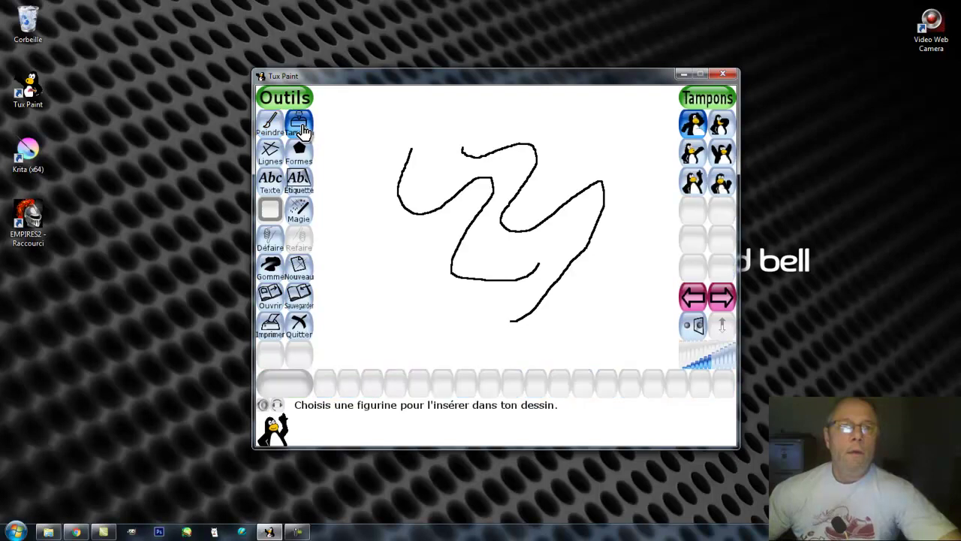
left_click(369, 138)
left_click(370, 260)
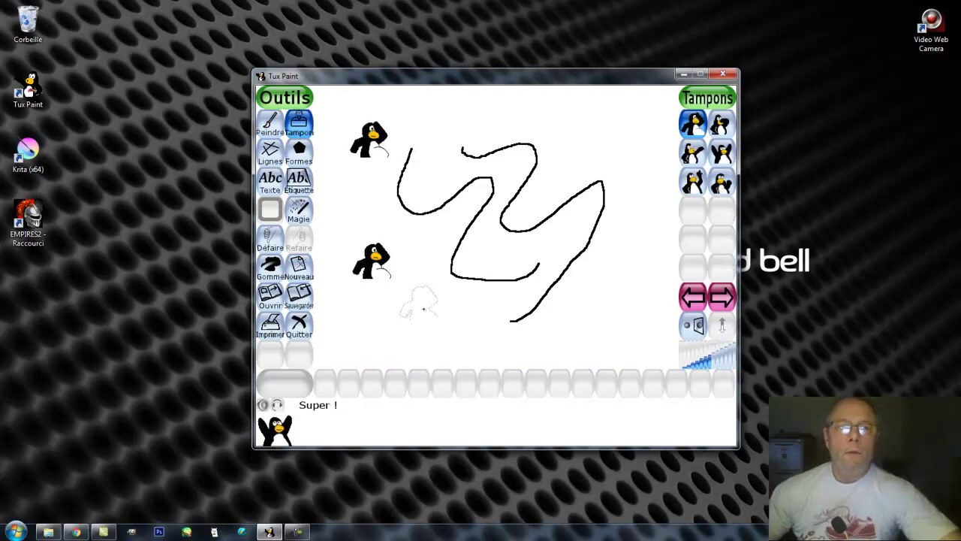
left_click(459, 334)
left_click(608, 302)
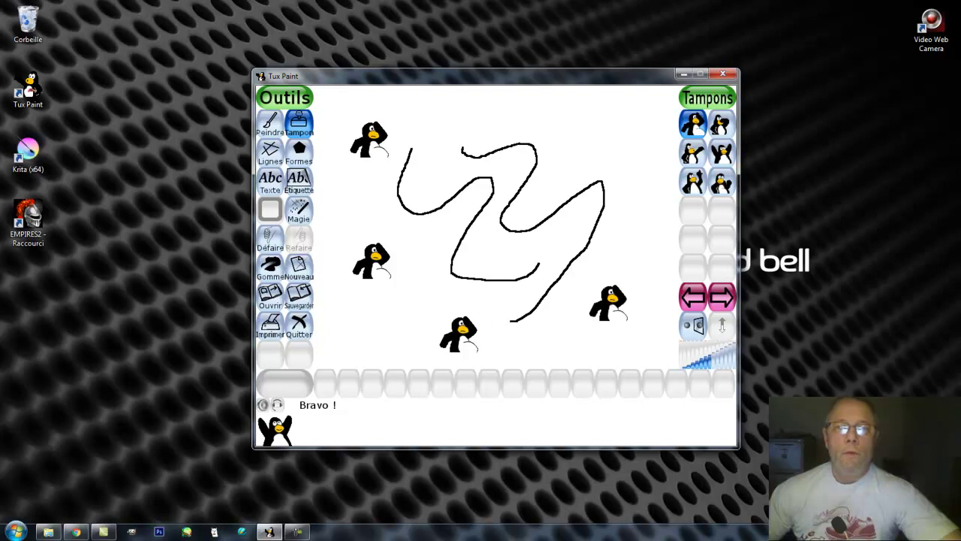
Stamp two copies of the penguin with raised wings on the upper part of the drawing, beside the wavy lines.
left_click(722, 154)
left_click(574, 134)
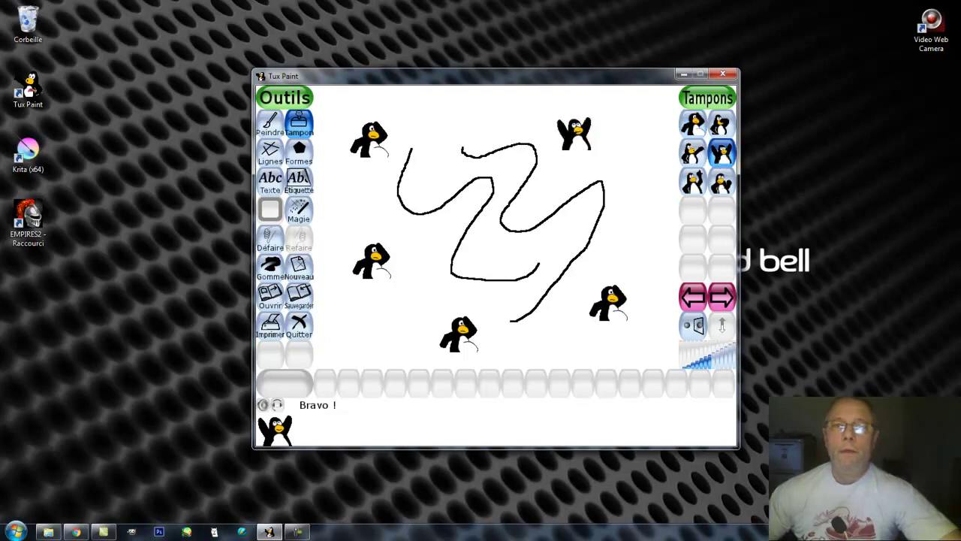
left_click(642, 209)
left_click(699, 302)
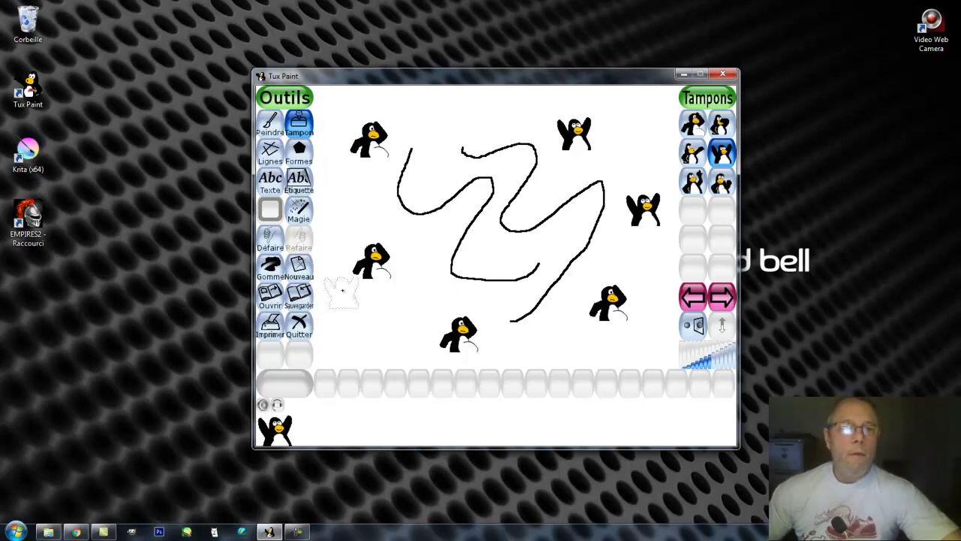
Examine the background colours, colouring pages, frames, maps and photos offered for a new drawing, through to the end of the collection.
left_click(298, 269)
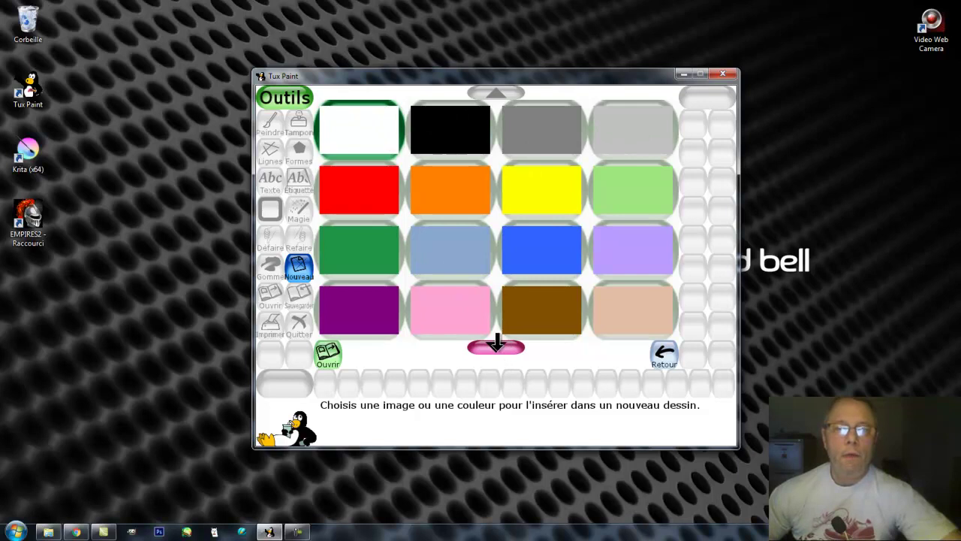
left_click(495, 346)
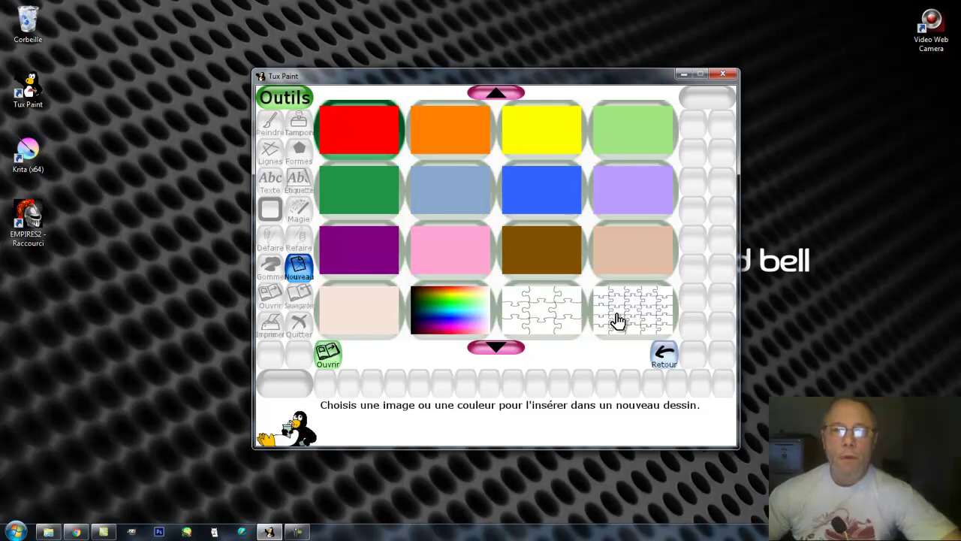
left_click(497, 342)
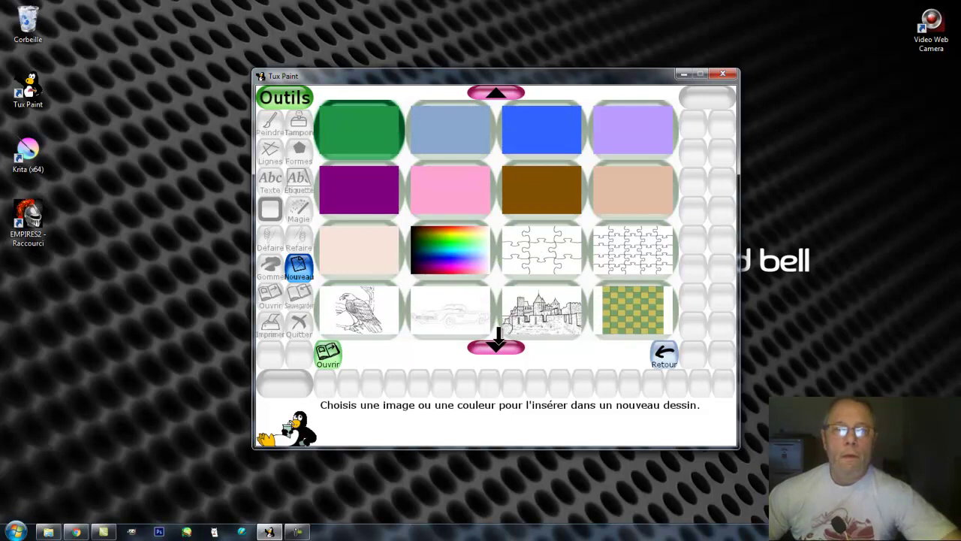
left_click(497, 342)
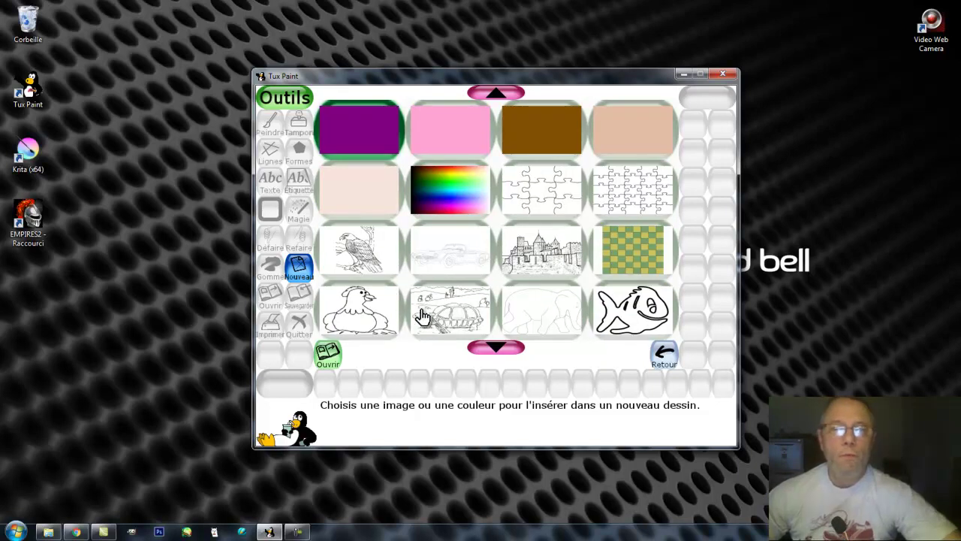
left_click(493, 341)
left_click(493, 341)
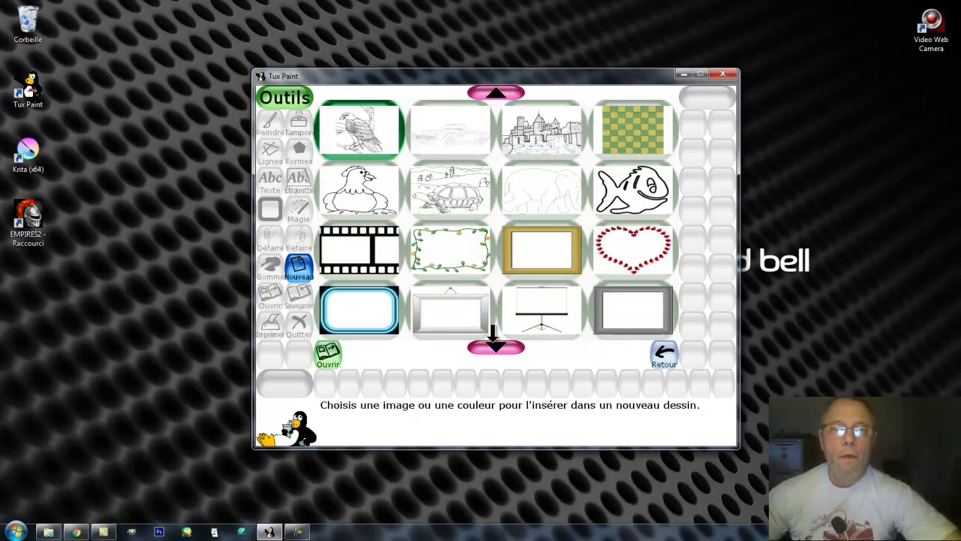
left_click(493, 341)
left_click(493, 342)
left_click(494, 342)
left_click(493, 342)
left_click(493, 342)
left_click(493, 342)
left_click(494, 341)
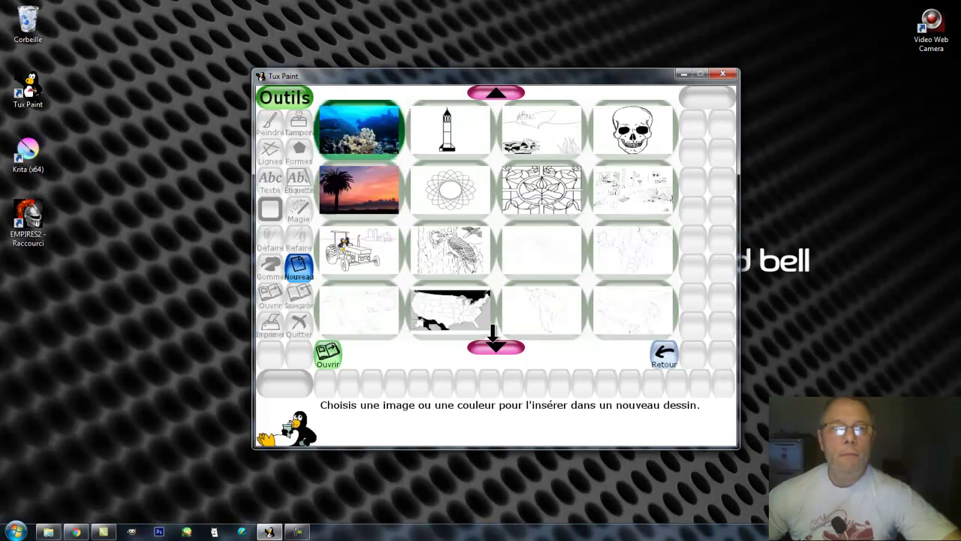
left_click(494, 342)
left_click(493, 342)
left_click(493, 342)
left_click(493, 341)
left_click(493, 342)
left_click(493, 342)
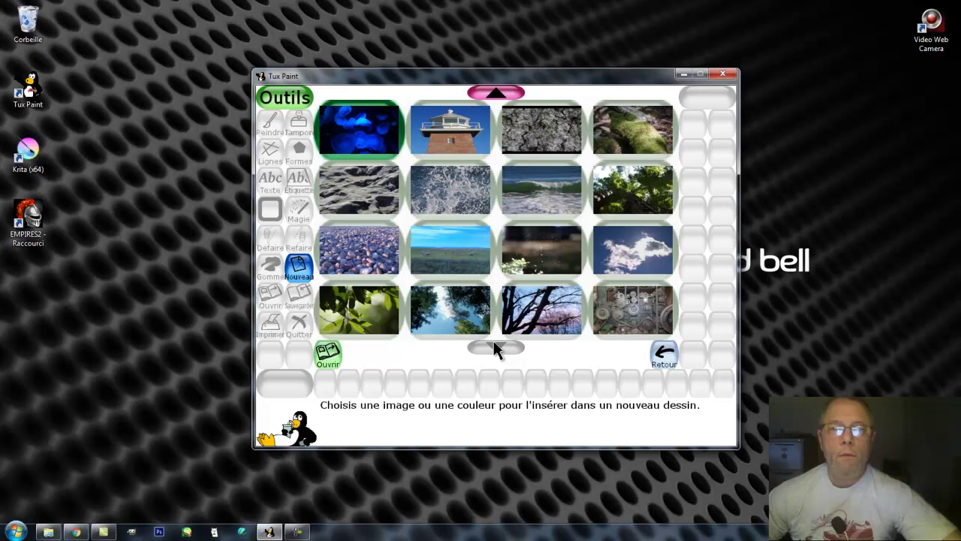
Start a new drawing on the greyish-blue background without saving the current picture.
left_click(493, 93)
left_click(493, 93)
left_click(493, 93)
left_click(493, 93)
left_click(493, 93)
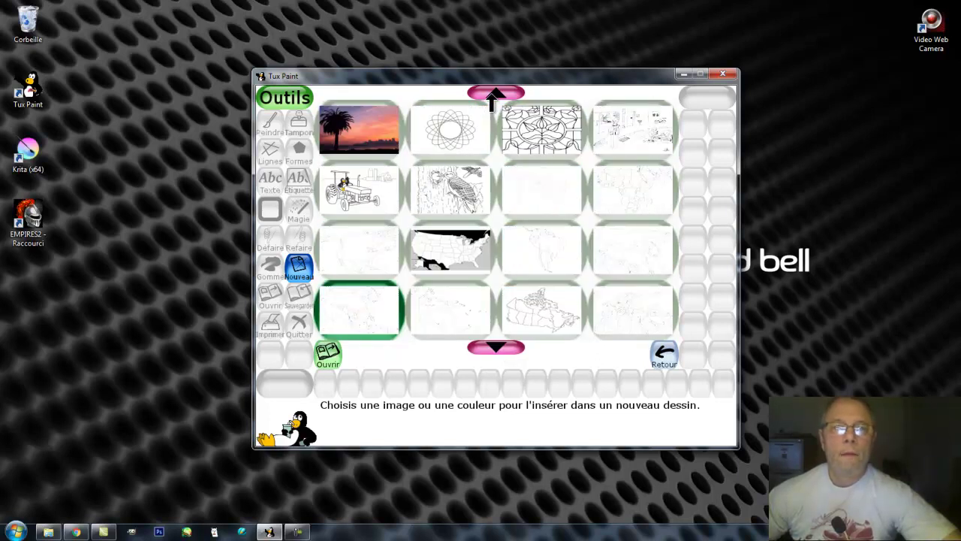
left_click(493, 93)
left_click(493, 93)
left_click(493, 93)
left_click(493, 93)
left_click(493, 93)
left_click(493, 93)
left_click(493, 93)
left_click(493, 93)
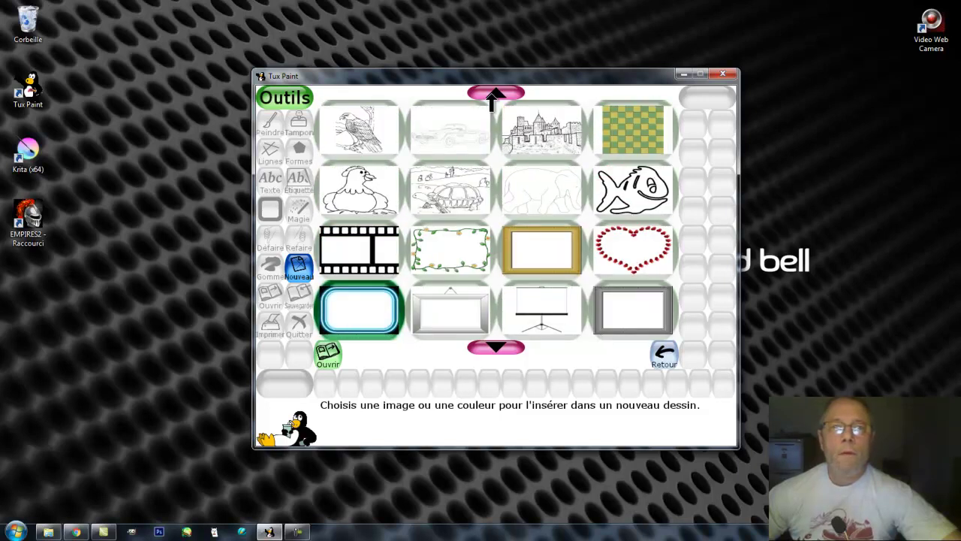
left_click(493, 93)
left_click(493, 93)
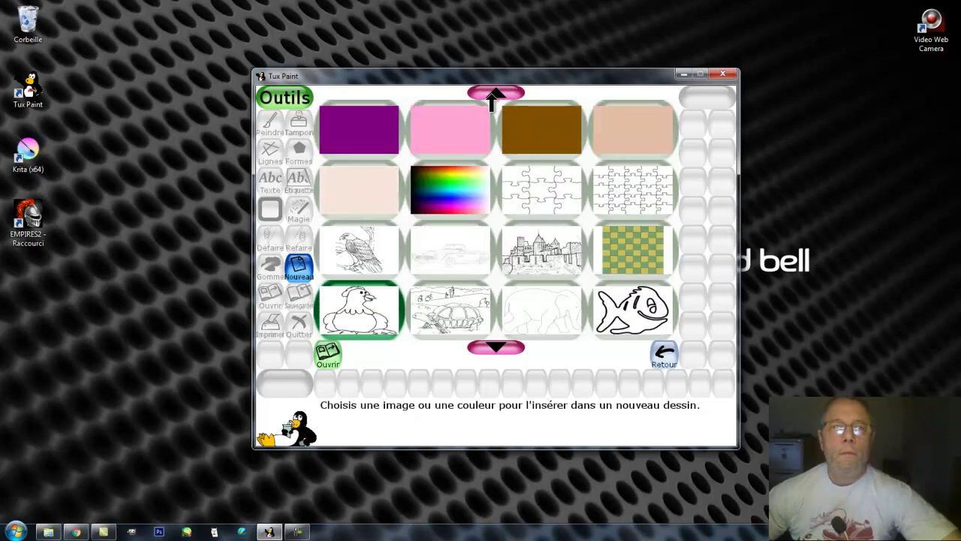
left_click(493, 93)
left_click(493, 93)
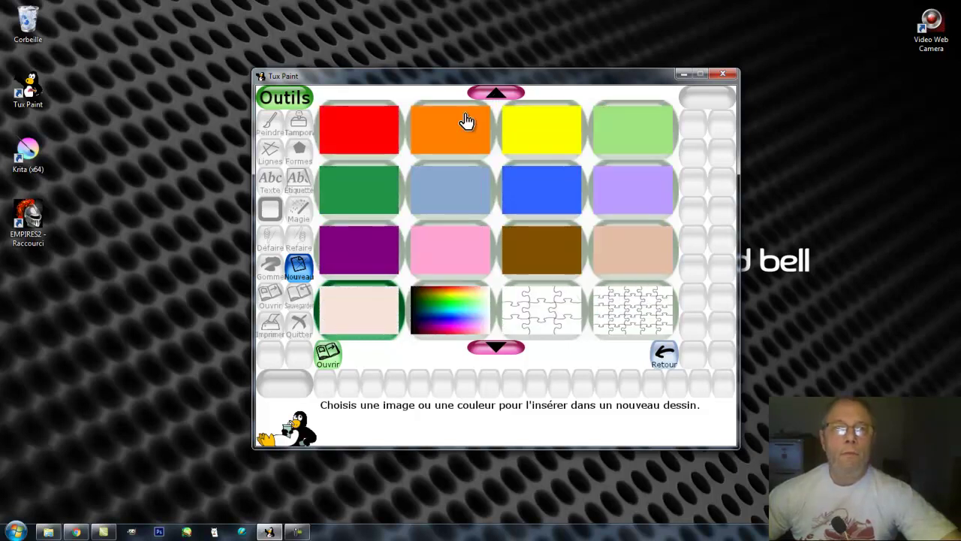
left_click(442, 191)
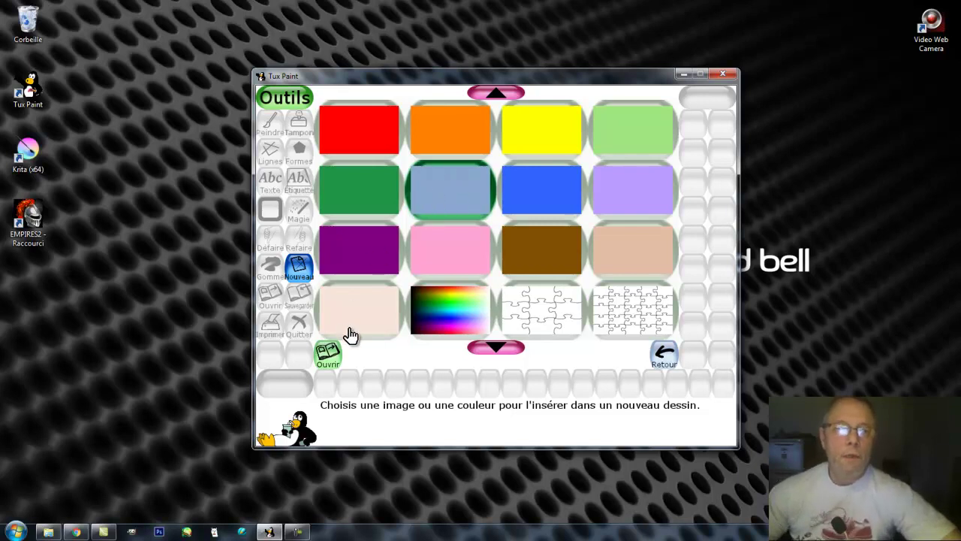
left_click(331, 358)
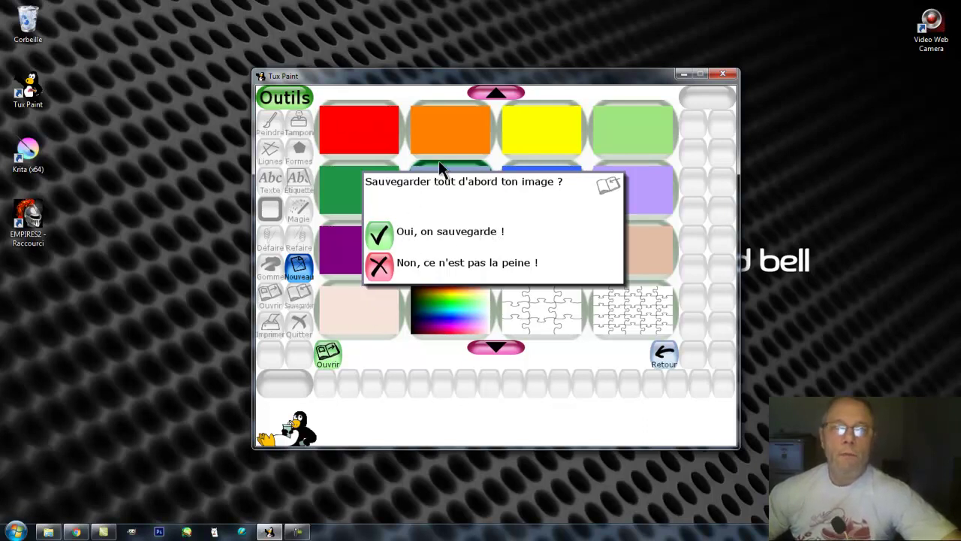
left_click(398, 267)
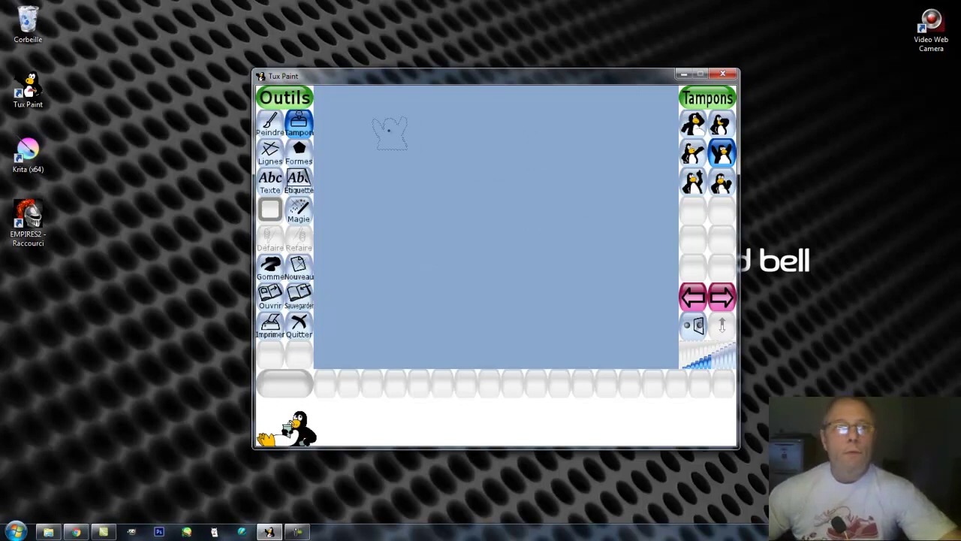
Paint a thin black wavy line with the finest round brush and a thick one beside it with the largest round brush.
left_click(270, 124)
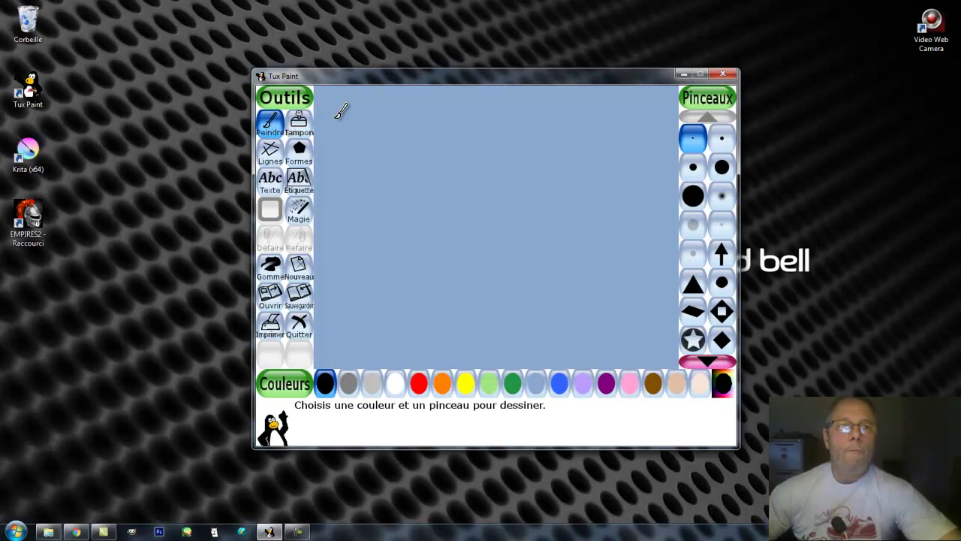
mouse_move(349, 108)
left_mouse_down()
mouse_move(345, 137)
mouse_move(382, 151)
mouse_move(366, 198)
left_mouse_up()
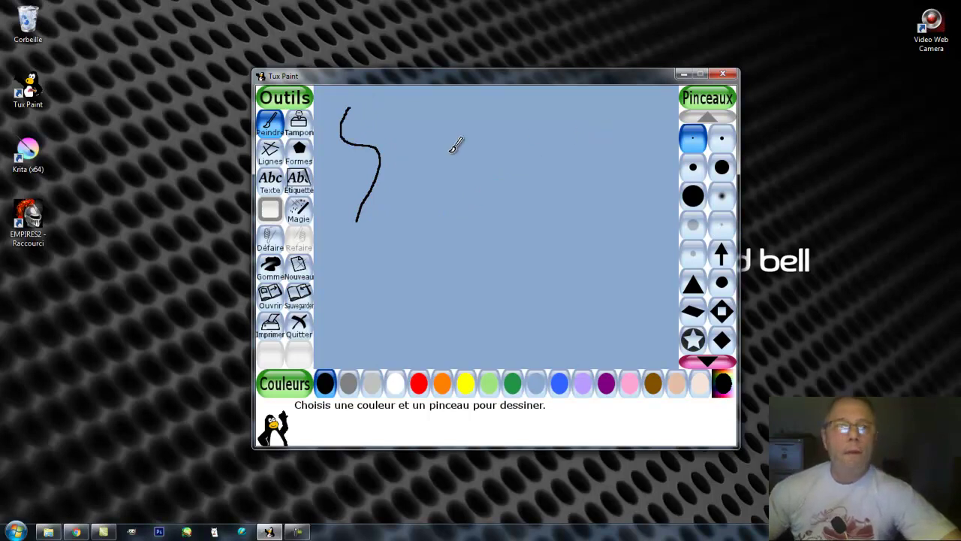
left_click(722, 138)
left_click(693, 166)
left_click(722, 167)
left_click(693, 196)
mouse_move(409, 113)
left_mouse_down()
mouse_move(440, 154)
mouse_move(408, 214)
mouse_move(439, 244)
mouse_move(473, 239)
left_mouse_up()
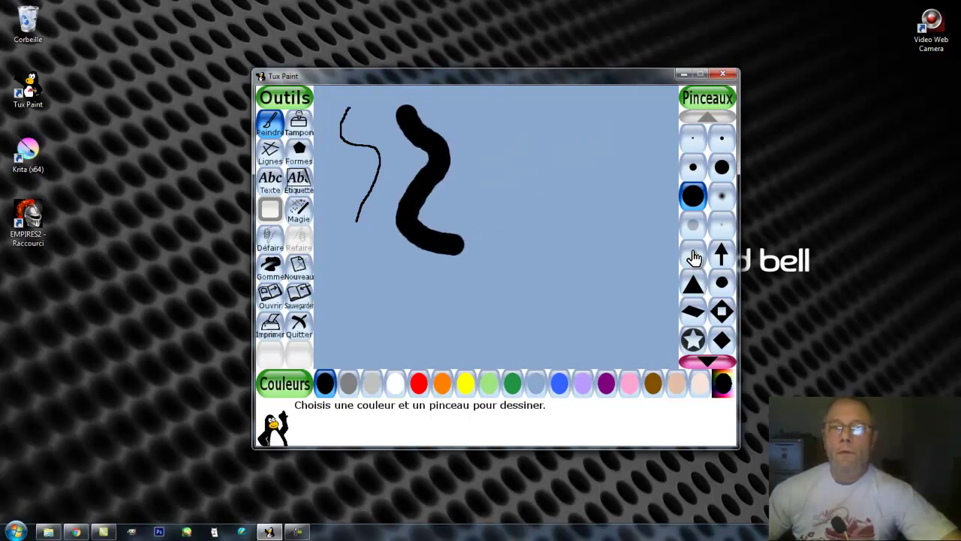
Paint a soft-edged stroke, a wider semi-transparent stroke, and a curved trail of arrows with the directional arrow brush.
left_click(722, 197)
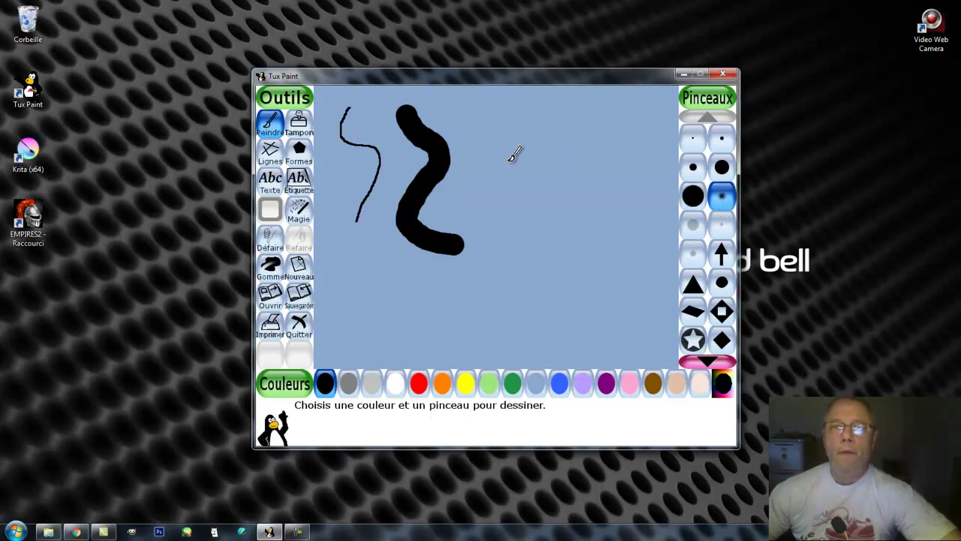
mouse_move(478, 125)
left_mouse_down()
mouse_move(488, 159)
mouse_move(532, 165)
mouse_move(545, 238)
mouse_move(569, 236)
mouse_move(594, 201)
mouse_move(622, 219)
mouse_move(568, 289)
mouse_move(536, 304)
left_mouse_up()
left_click(694, 229)
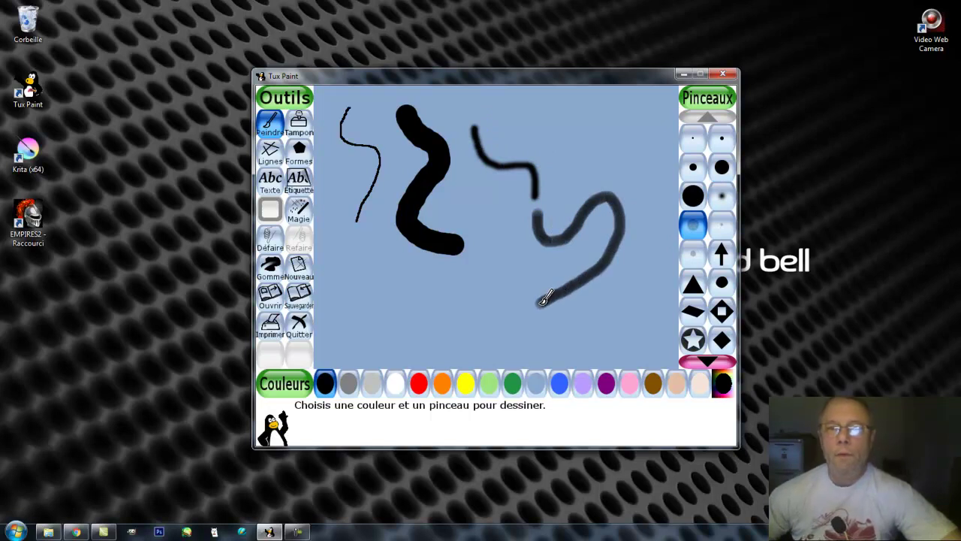
left_click(723, 255)
mouse_move(487, 241)
left_mouse_down()
mouse_move(482, 321)
mouse_move(410, 330)
mouse_move(392, 272)
left_mouse_up()
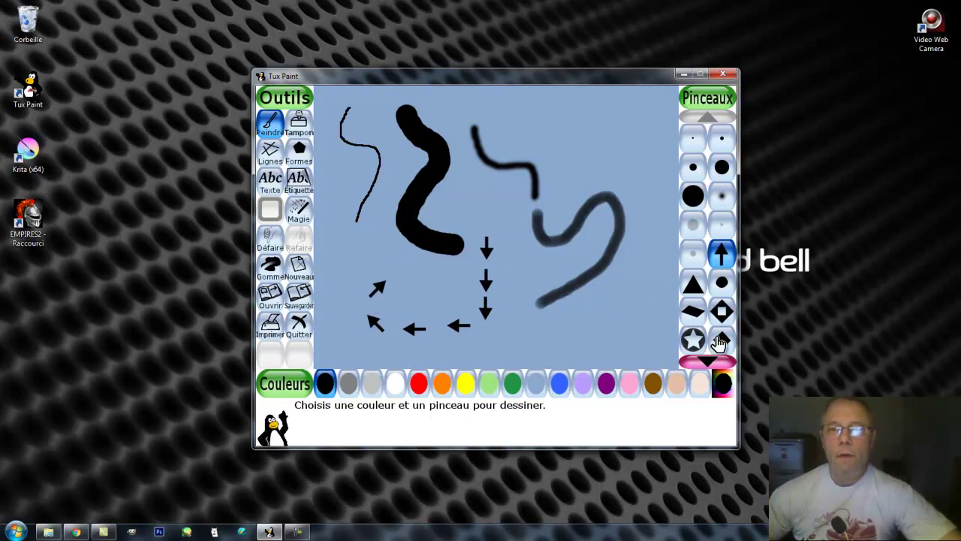
Look through the remaining brushes to the end of the list, and paint a single arrow next to the soft-edged stroke.
left_click(707, 357)
left_click(707, 358)
left_click(707, 358)
left_click(707, 357)
left_click(707, 357)
left_click(707, 358)
left_click(707, 357)
left_click(707, 358)
left_click(707, 357)
left_click(707, 357)
left_click(707, 357)
left_click(708, 357)
left_click(707, 357)
left_click(707, 357)
left_click(707, 357)
left_click(707, 357)
left_click(707, 357)
left_click(707, 357)
left_click(708, 358)
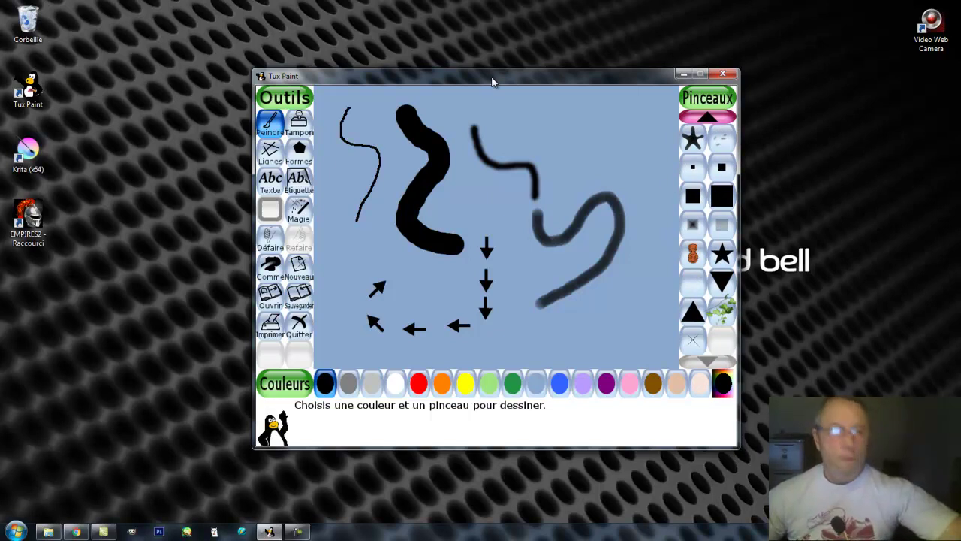
left_click(507, 132)
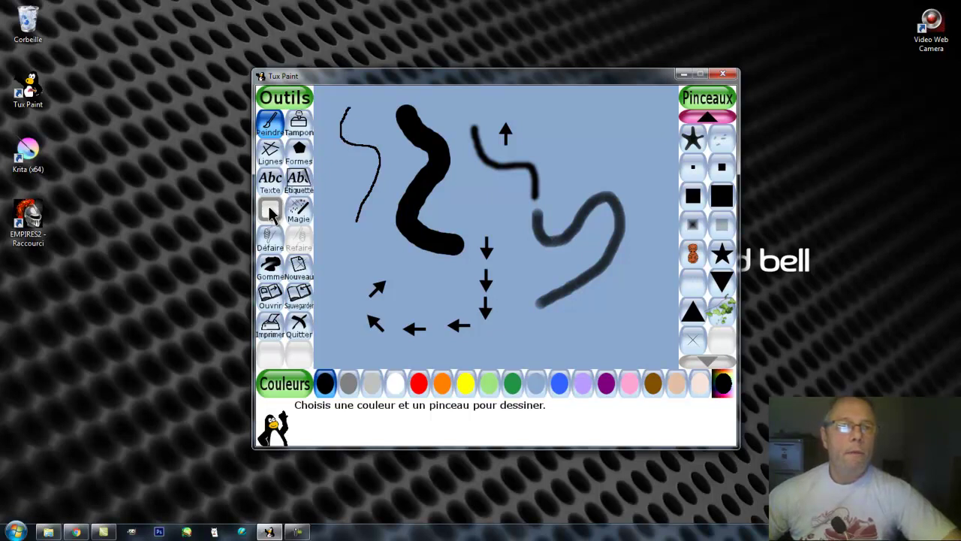
Erase most of the thick, soft and semi-transparent strokes with the largest square eraser, then more remnants with the second-largest round eraser.
left_click(270, 271)
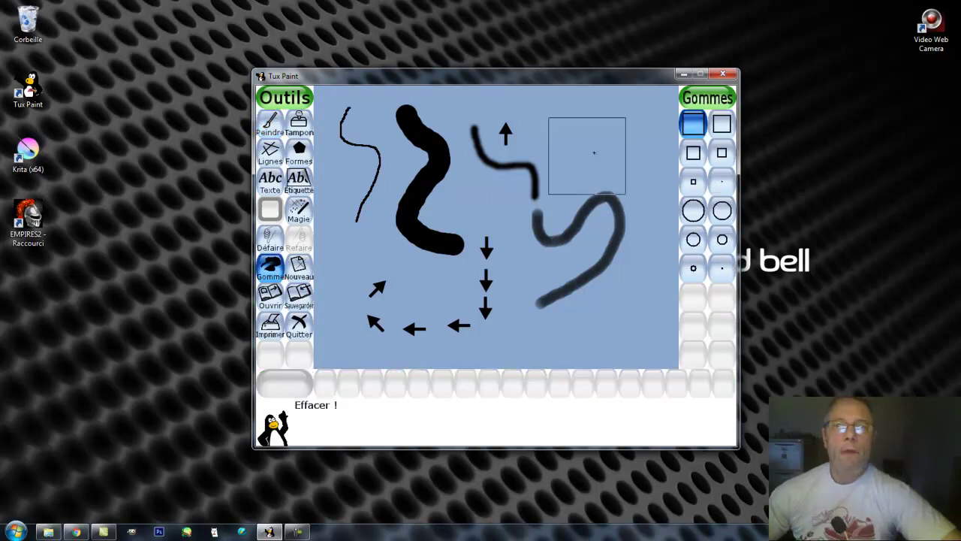
left_click(698, 127)
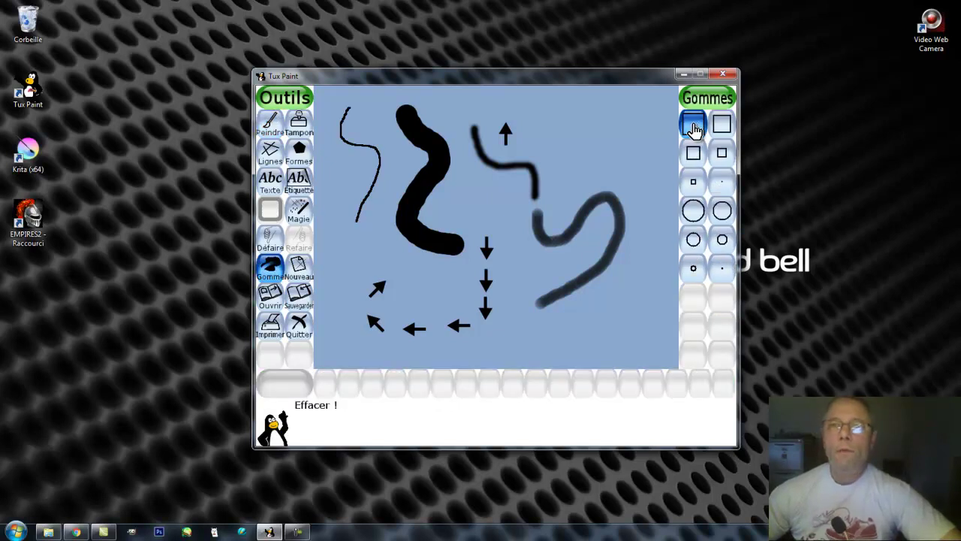
mouse_move(561, 144)
left_mouse_down()
mouse_move(480, 150)
mouse_move(420, 219)
left_mouse_up()
left_click_drag(541, 229, 601, 240)
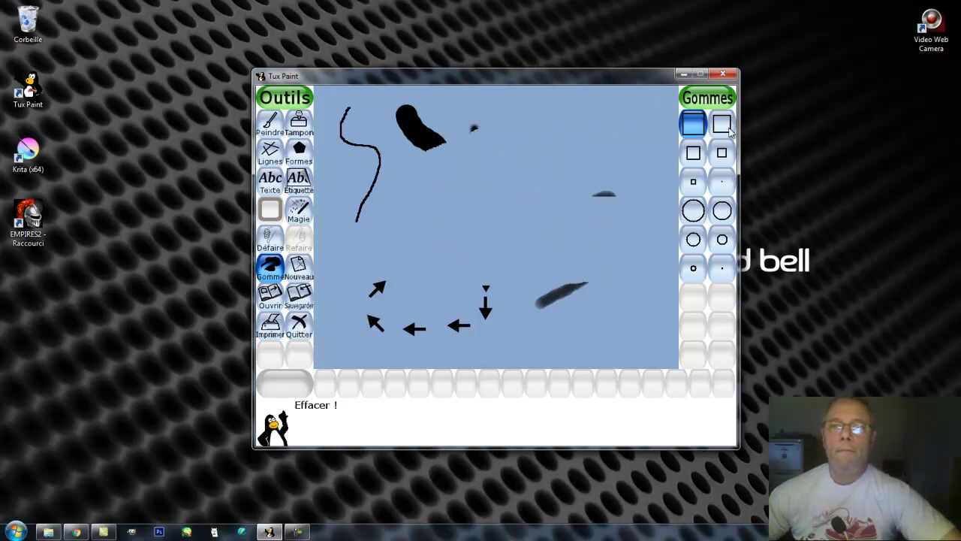
left_click(721, 211)
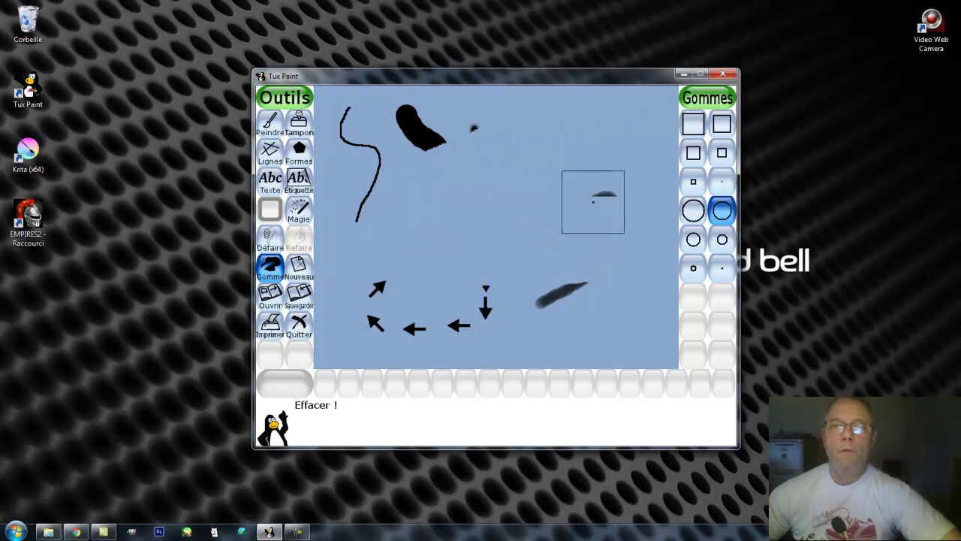
left_click_drag(464, 145, 428, 133)
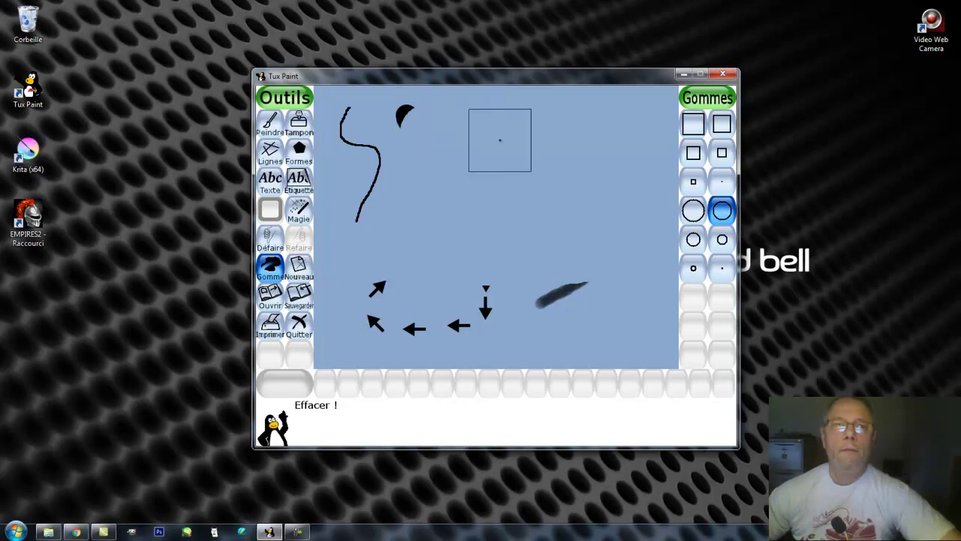
Erase everything left on the canvas with the largest square eraser, and look through the stamp collections.
left_click(694, 125)
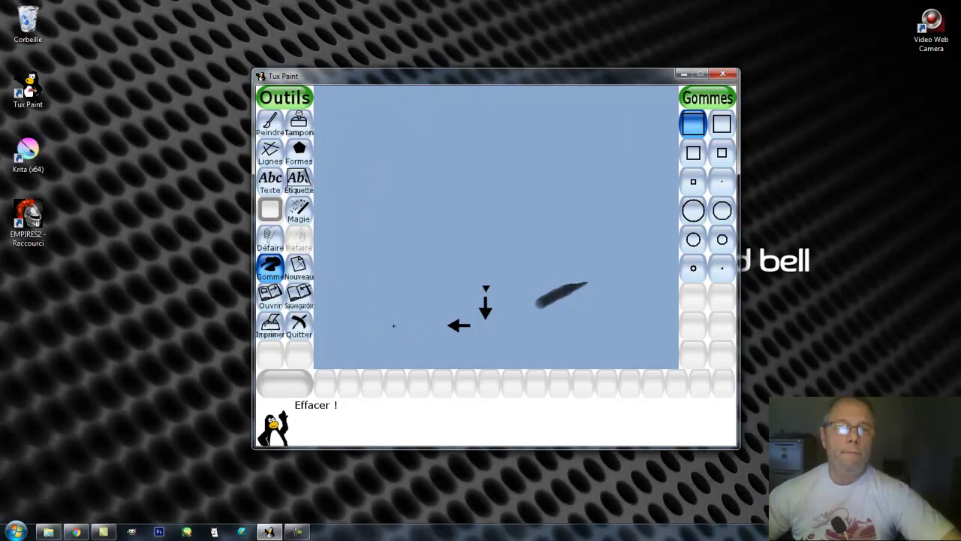
mouse_move(374, 324)
left_mouse_down()
mouse_move(432, 317)
mouse_move(569, 297)
left_mouse_up()
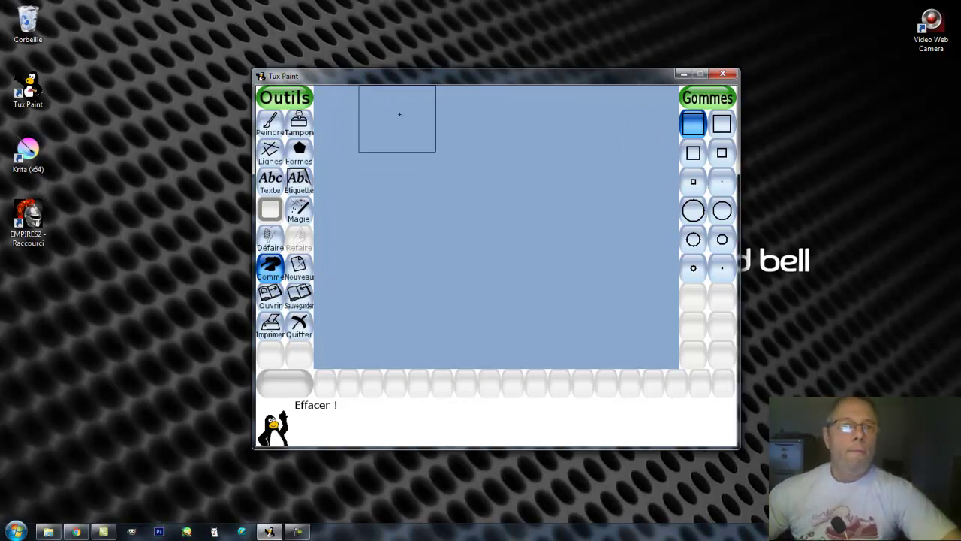
left_click(301, 128)
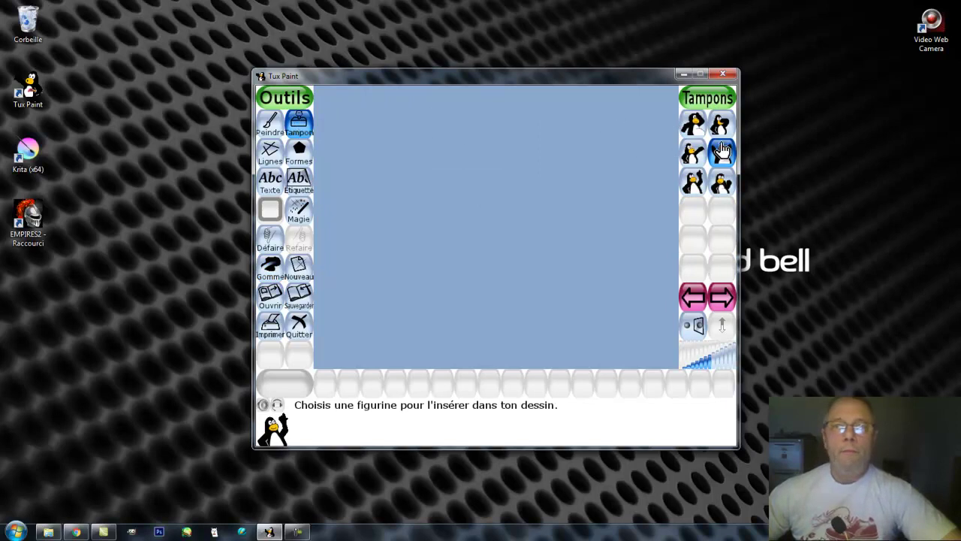
left_click(697, 303)
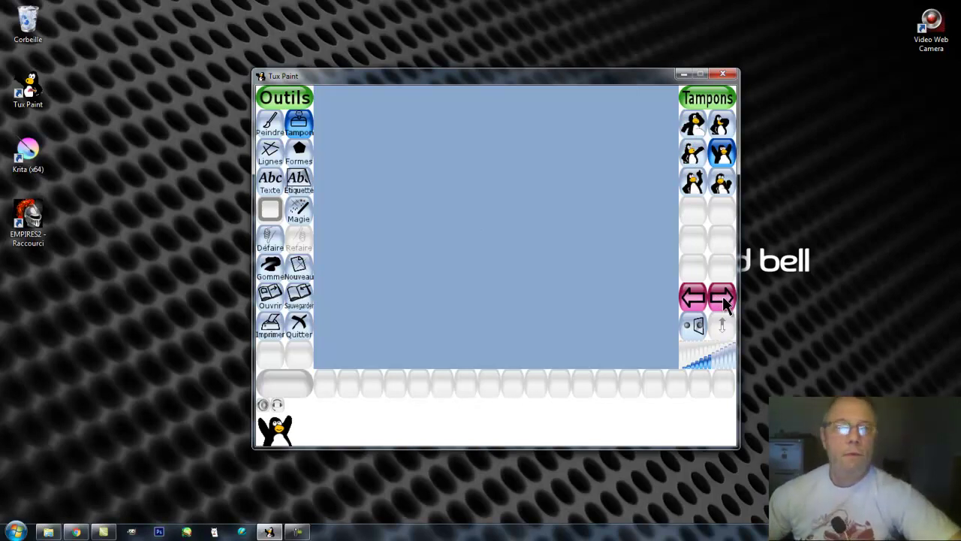
Draw two straight trails of black arrows with the Lines tool, and a long horizontal line of ivy leaves below them.
left_click(270, 150)
mouse_move(352, 129)
left_mouse_down()
mouse_move(357, 216)
mouse_move(382, 217)
mouse_move(536, 148)
left_mouse_up()
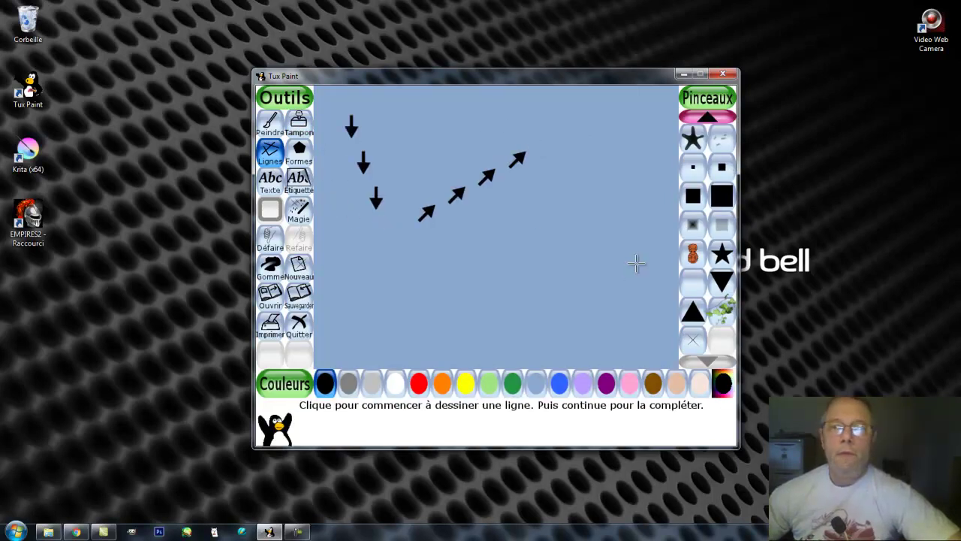
left_click(707, 118)
left_click(707, 118)
left_click(707, 118)
left_click(707, 117)
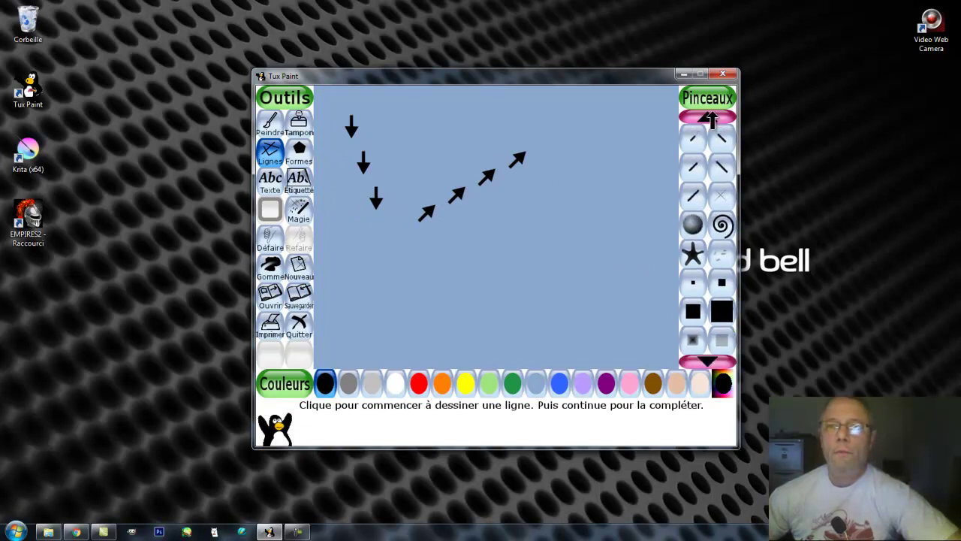
left_click(708, 359)
left_click(707, 359)
left_click(707, 359)
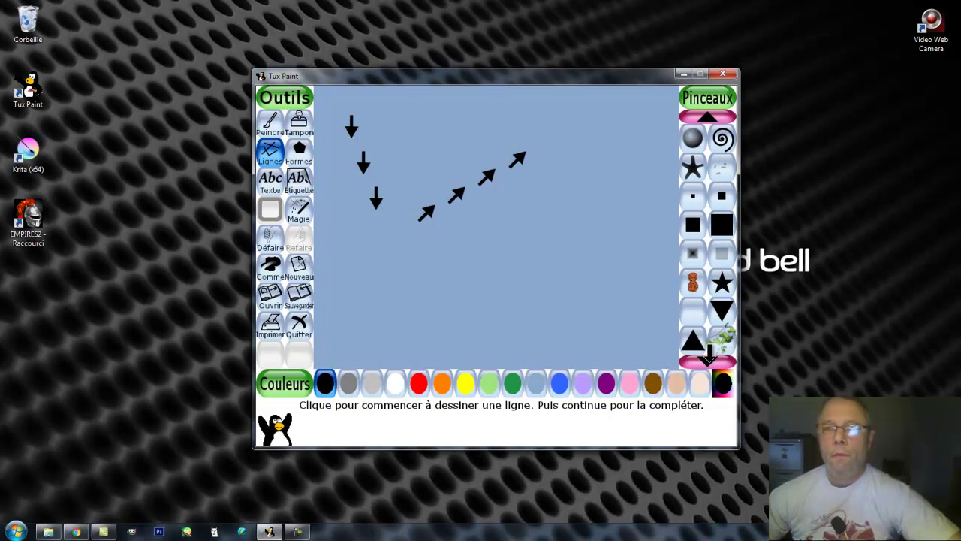
left_click(708, 359)
left_click(722, 319)
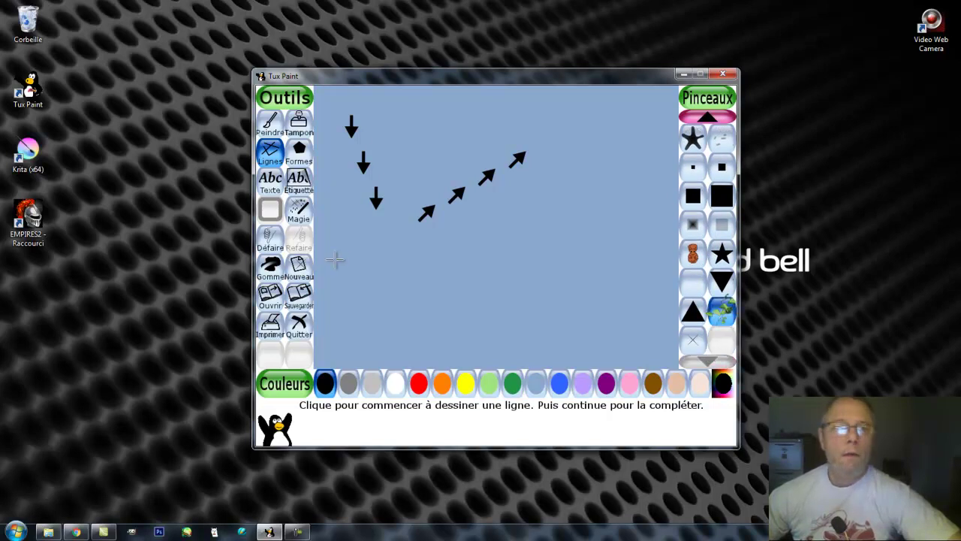
left_click_drag(343, 259, 345, 260)
left_click_drag(419, 279, 627, 256)
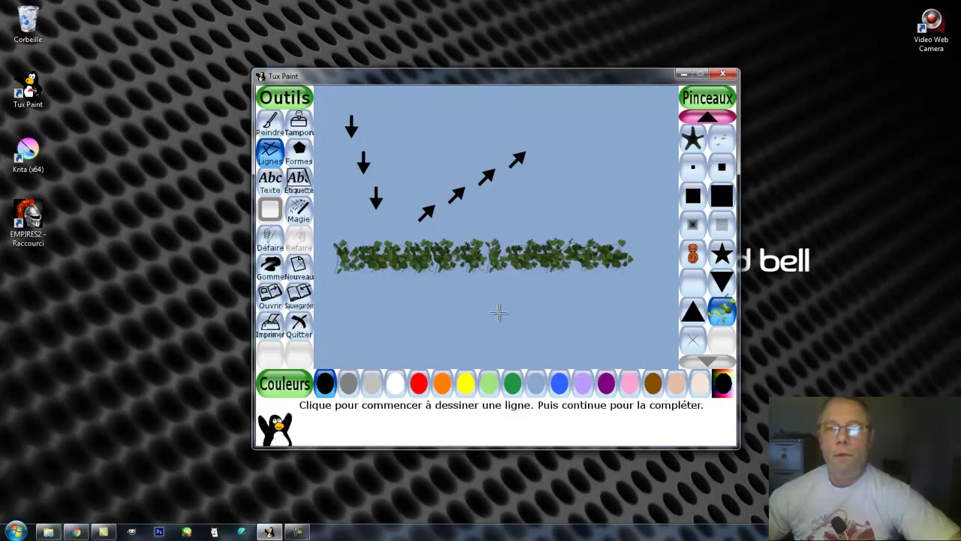
Draw a straight horizontal black line above the diagonal arrow trail with the second-smallest round brush.
left_click(708, 118)
left_click(707, 118)
left_click(707, 118)
left_click(707, 118)
left_click(707, 118)
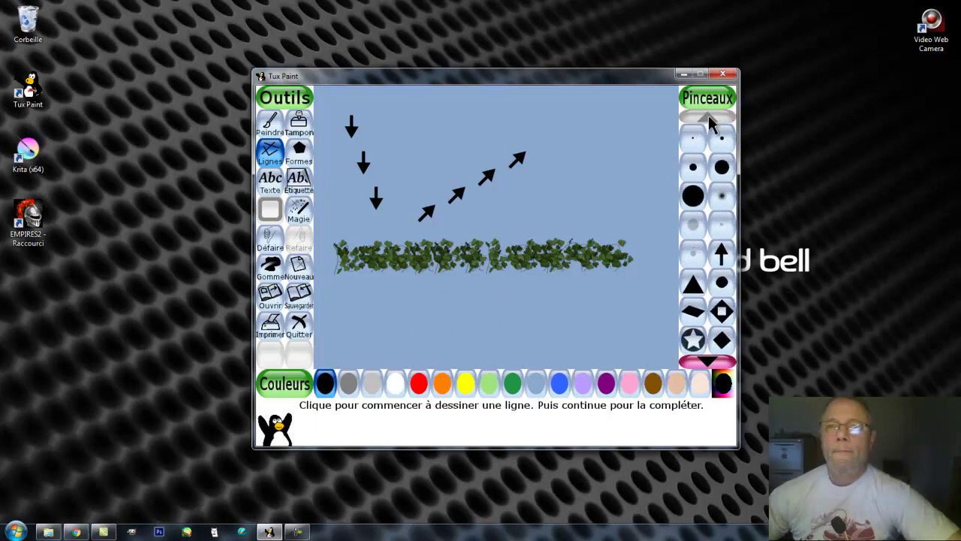
left_click(722, 138)
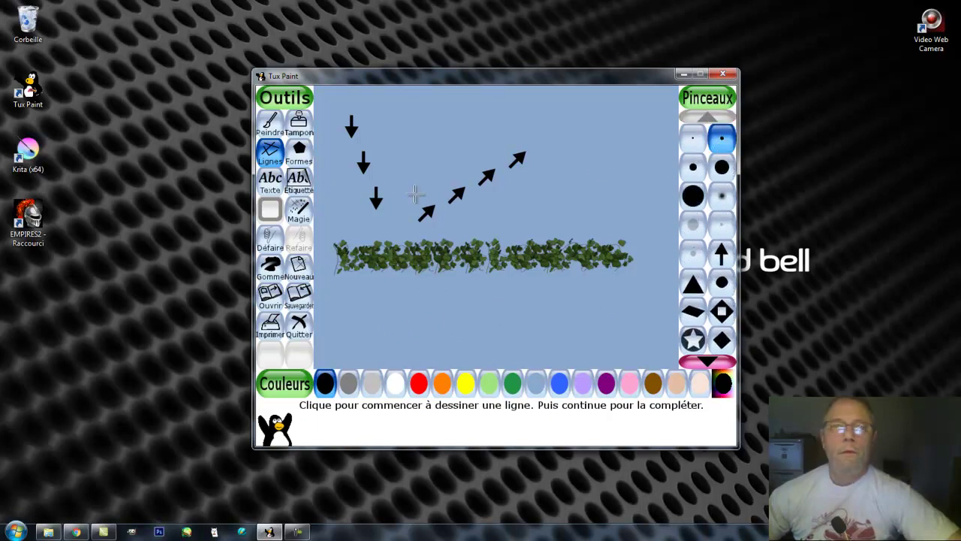
left_click_drag(409, 132, 617, 124)
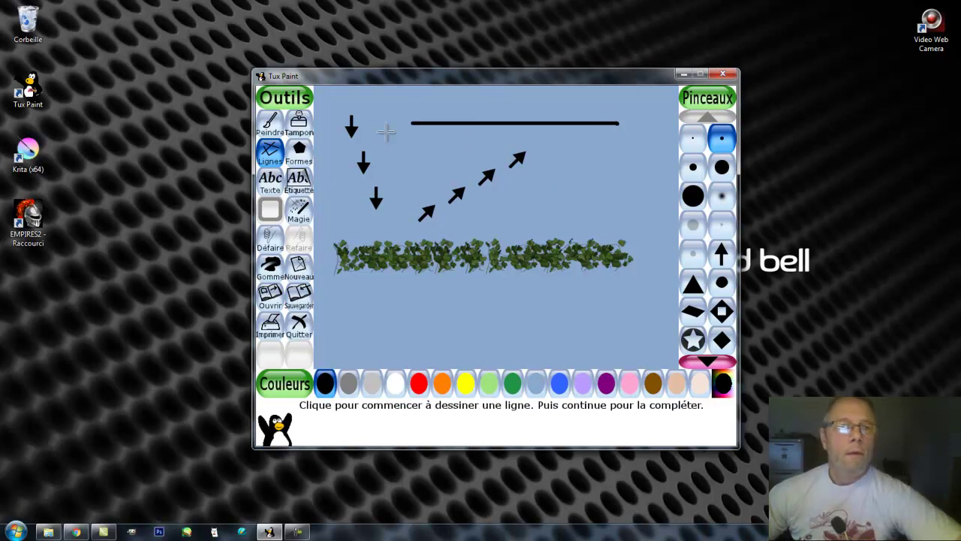
Draw a tilted outlined black square across the straight line's right end and a tilted filled black square at its left end.
left_click(300, 154)
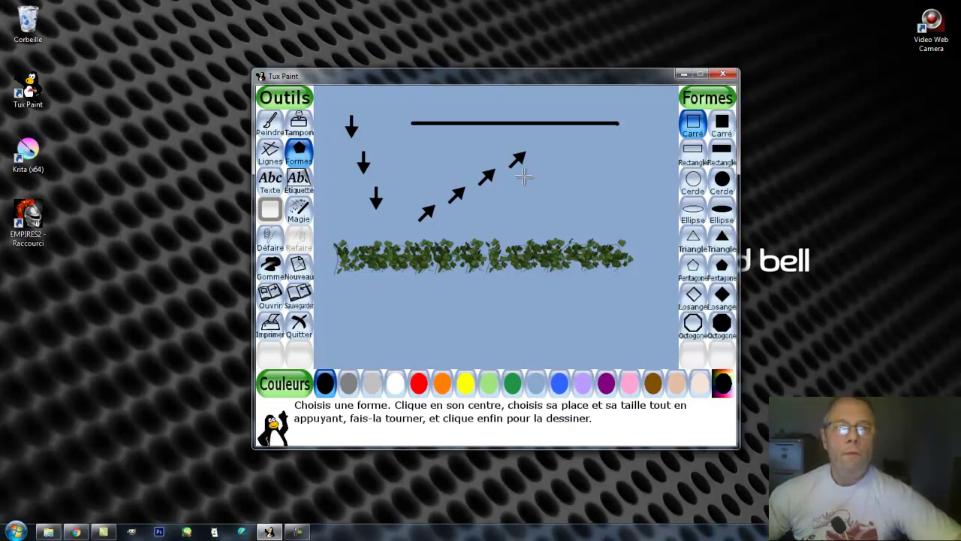
left_click_drag(559, 154, 614, 221)
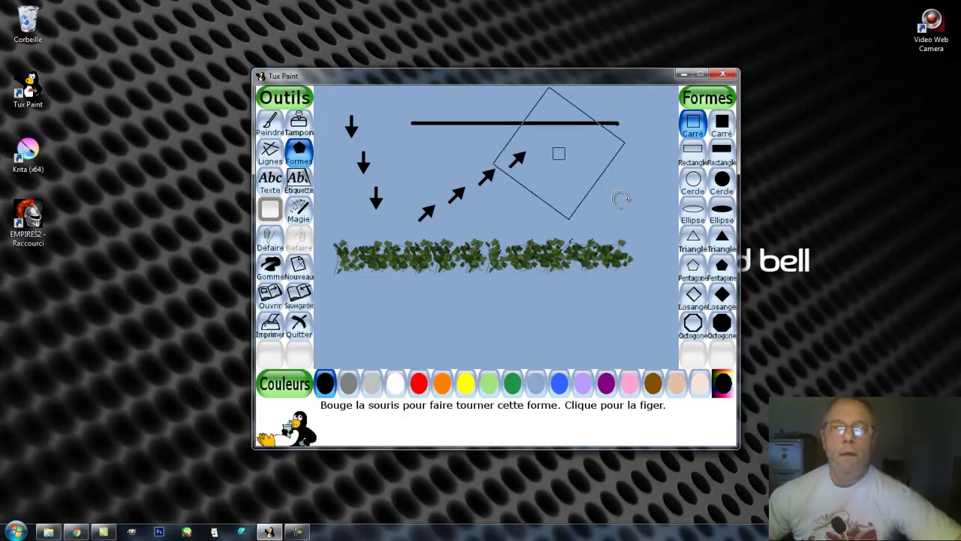
left_click(619, 199)
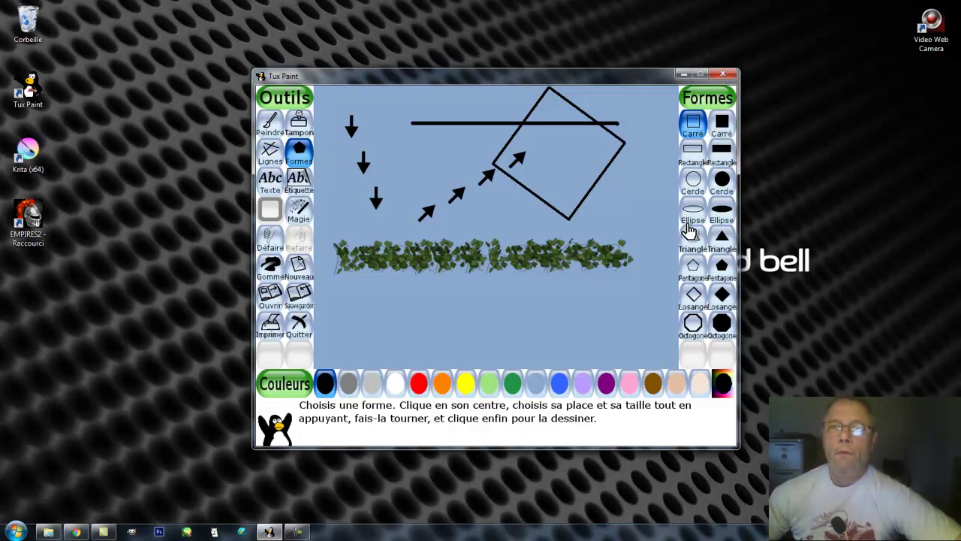
left_click(721, 126)
left_click_drag(408, 145, 434, 195)
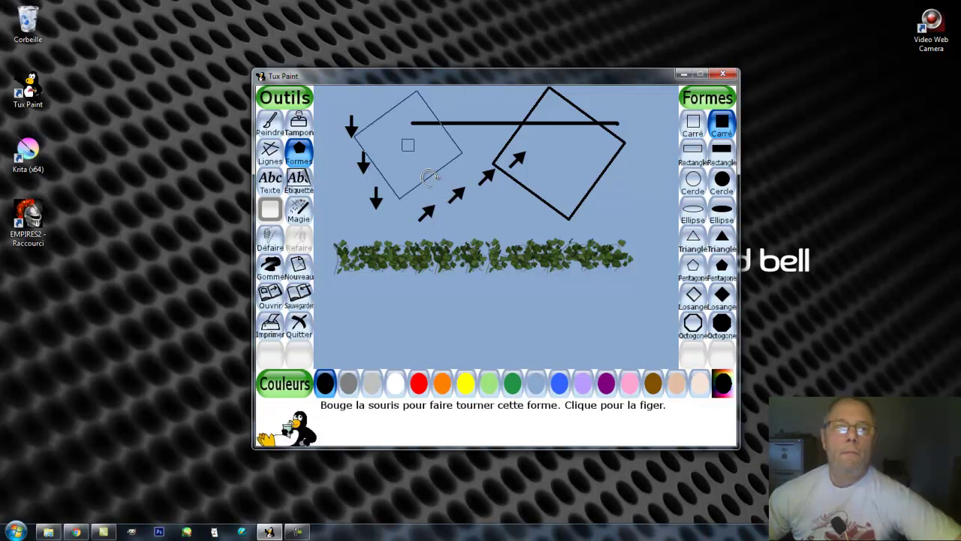
left_click(433, 173)
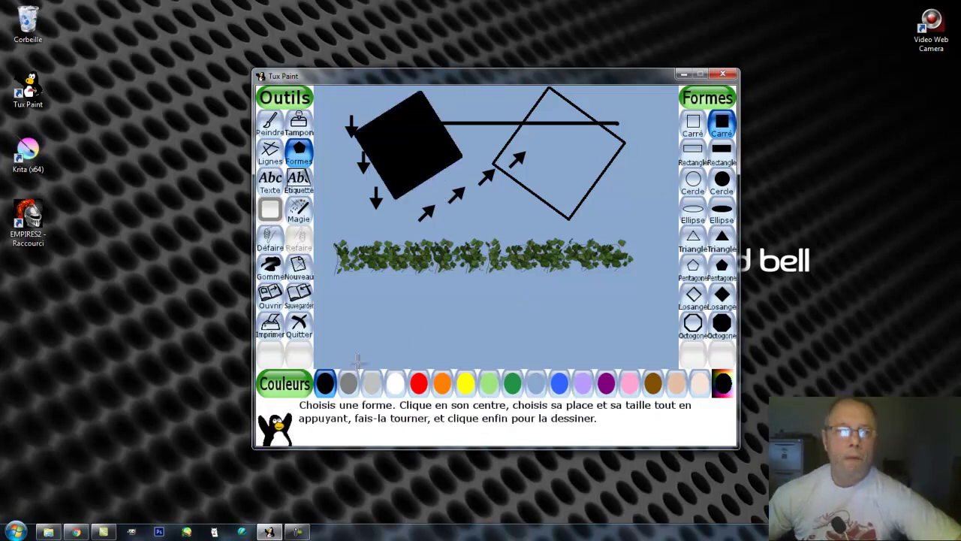
Draw a tilted filled yellow square over the middle of the ivy line.
left_click(470, 390)
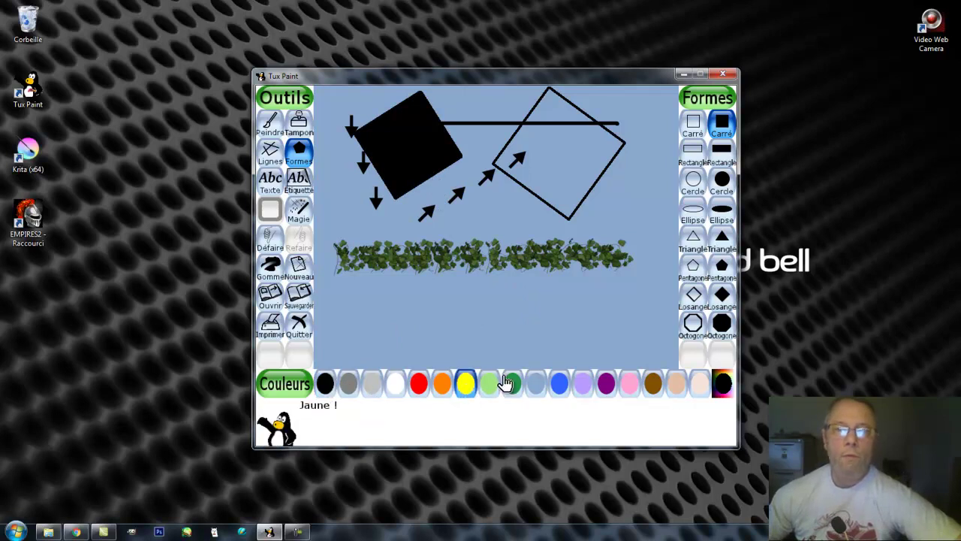
left_click_drag(470, 284, 485, 353)
left_click(514, 249)
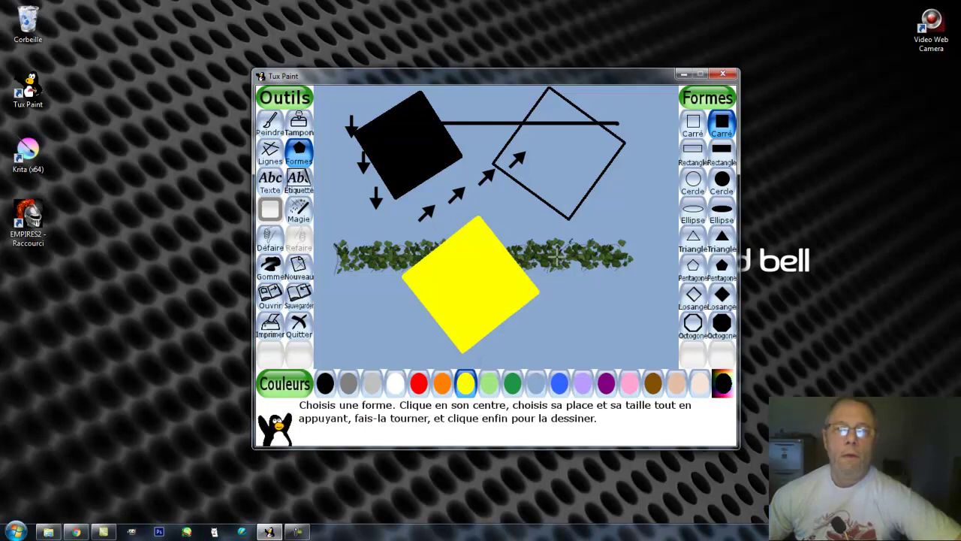
Pick a custom violet colour, and draw a tilted filled square overlapping the outlined square and the canvas's right edge.
left_click(723, 385)
left_click(377, 178)
left_click(364, 203)
left_click_drag(364, 203, 432, 267)
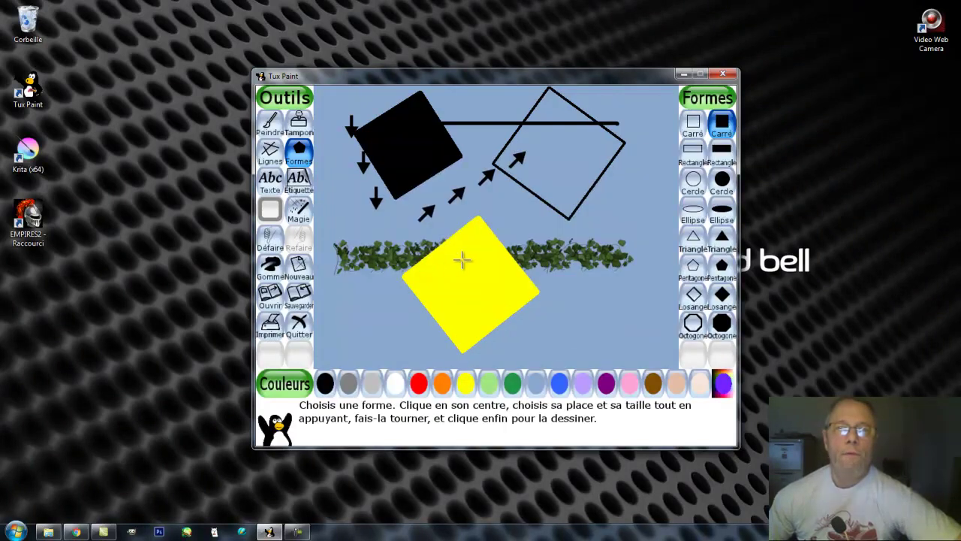
left_click_drag(623, 190, 606, 278)
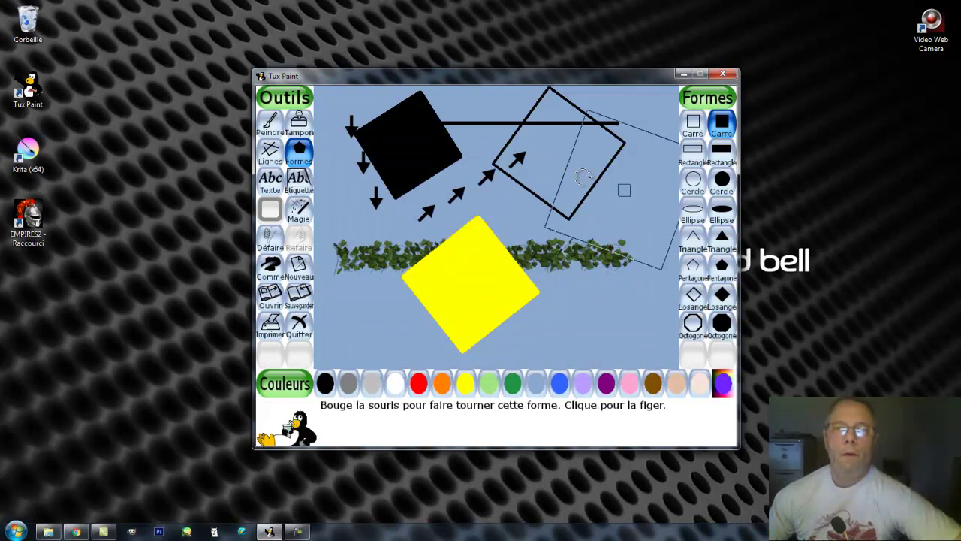
left_click(539, 159)
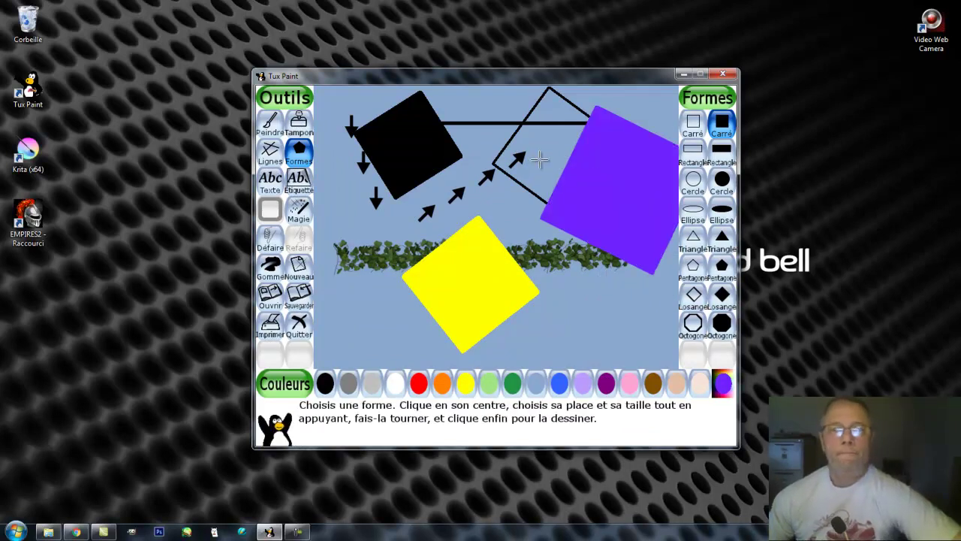
Erase the whole drawing with the eraser, and enter the text "pouzolles" in violet near the middle of the canvas.
left_click(270, 267)
mouse_move(353, 131)
left_mouse_down()
mouse_move(533, 118)
mouse_move(618, 133)
mouse_move(660, 160)
mouse_move(550, 182)
mouse_move(440, 180)
mouse_move(370, 195)
mouse_move(359, 242)
mouse_move(614, 228)
mouse_move(667, 254)
mouse_move(401, 308)
left_mouse_up()
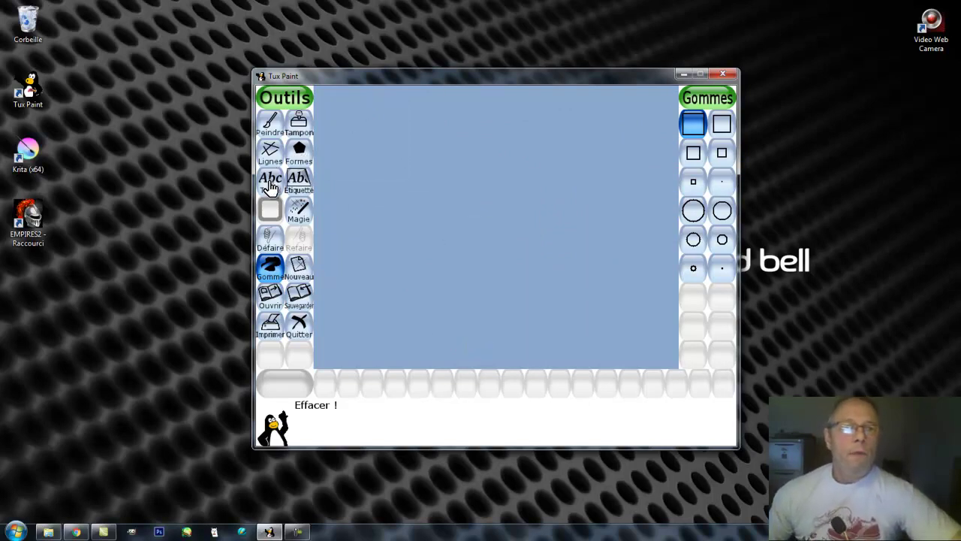
left_click(270, 188)
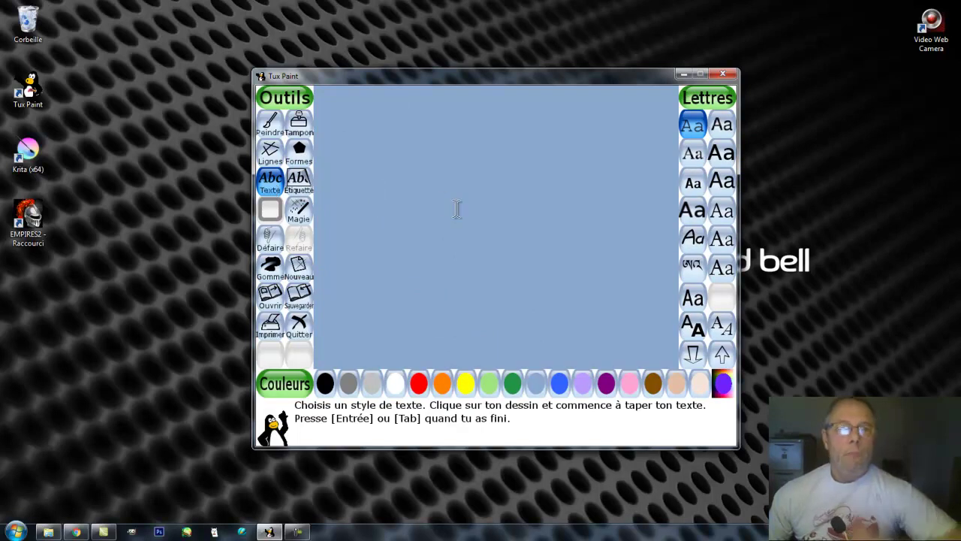
type("pouzolles")
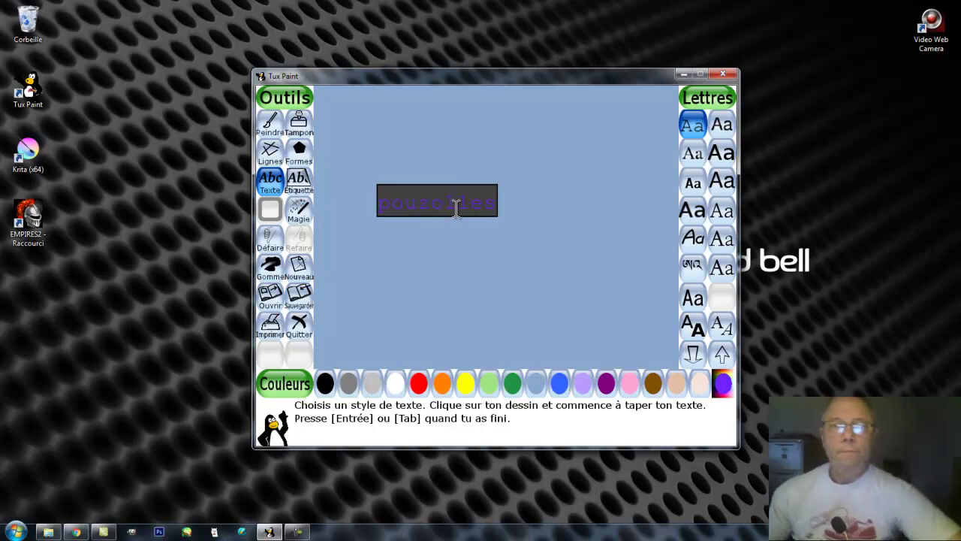
Try several different fonts on the text "pouzolles", ending with the slanted handwriting-style one.
left_click(721, 124)
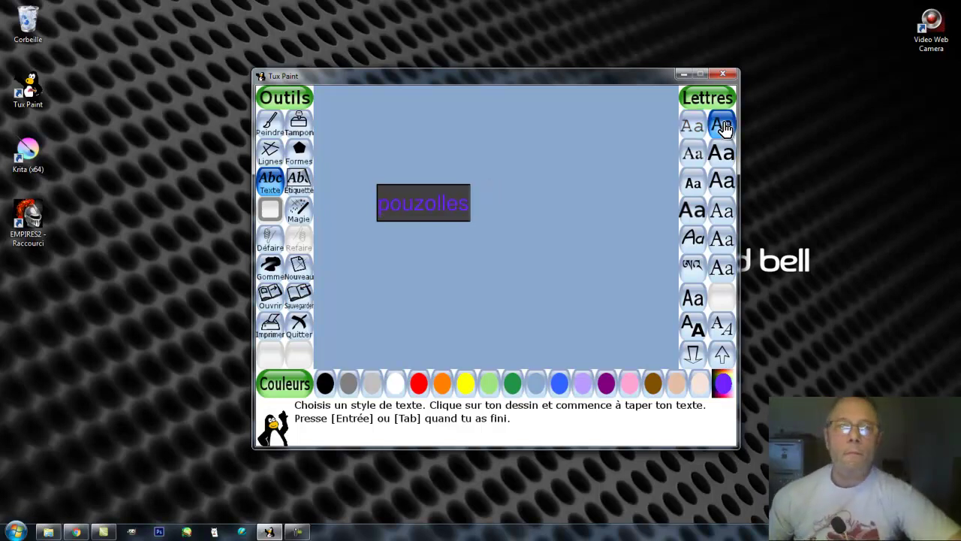
left_click(692, 152)
left_click(721, 155)
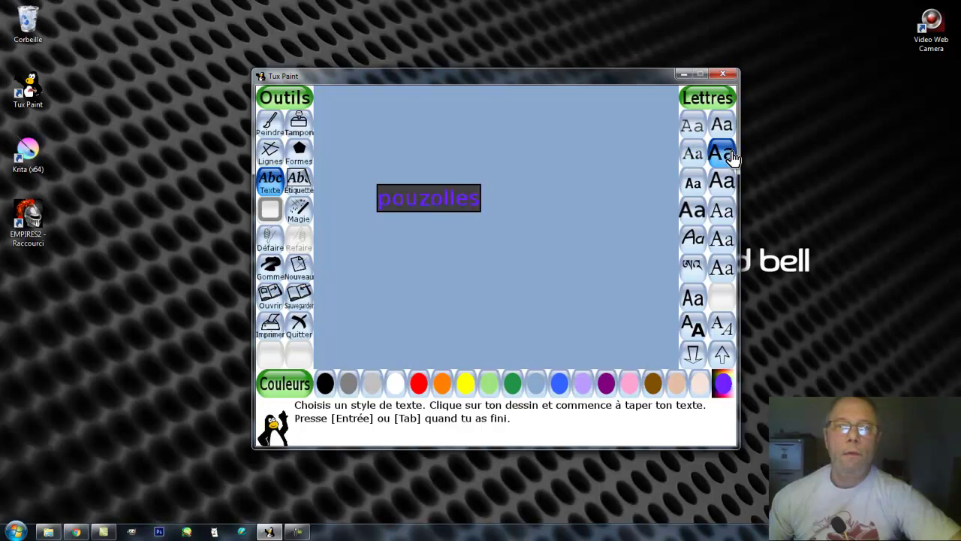
left_click(692, 183)
left_click(721, 183)
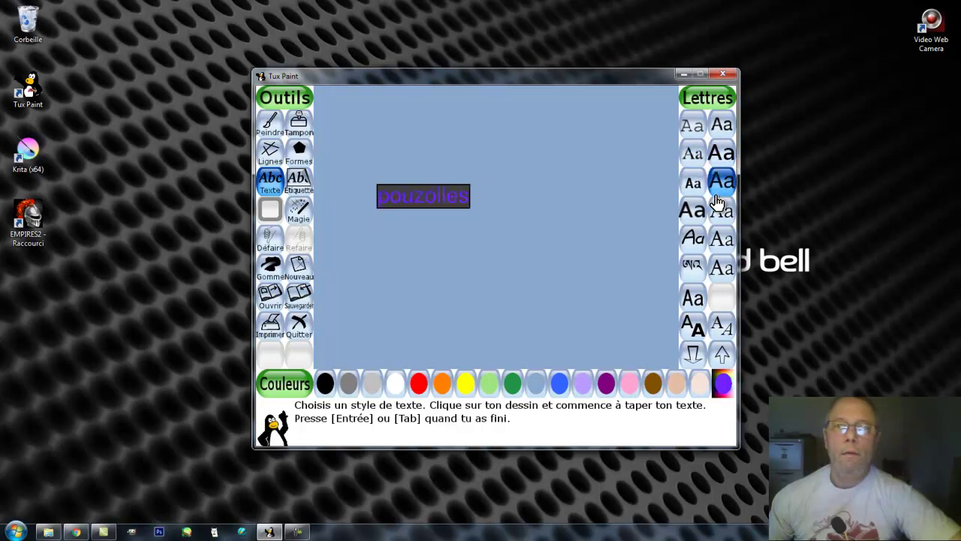
left_click(691, 212)
left_click(691, 235)
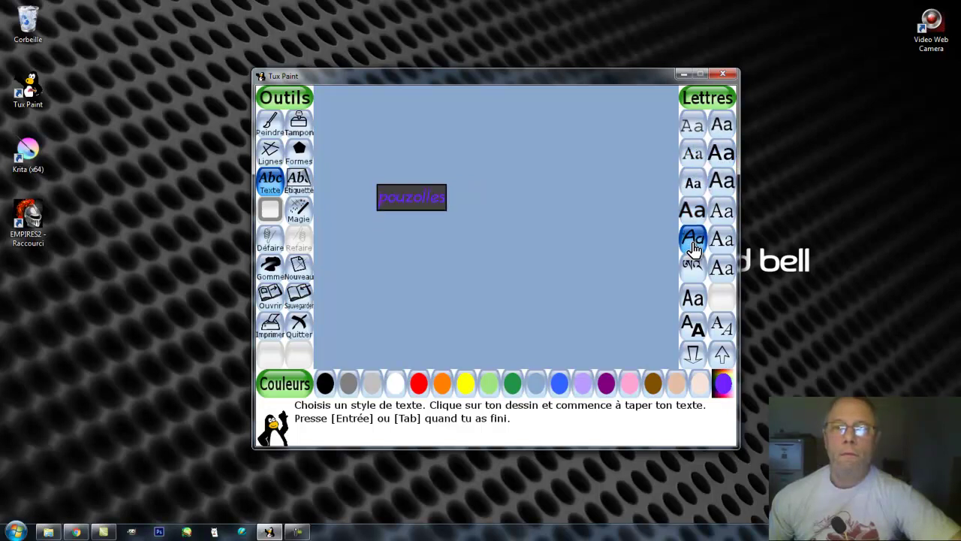
Switch the text to the last serif font in the second column, trying out bold and italic styles.
left_click(695, 328)
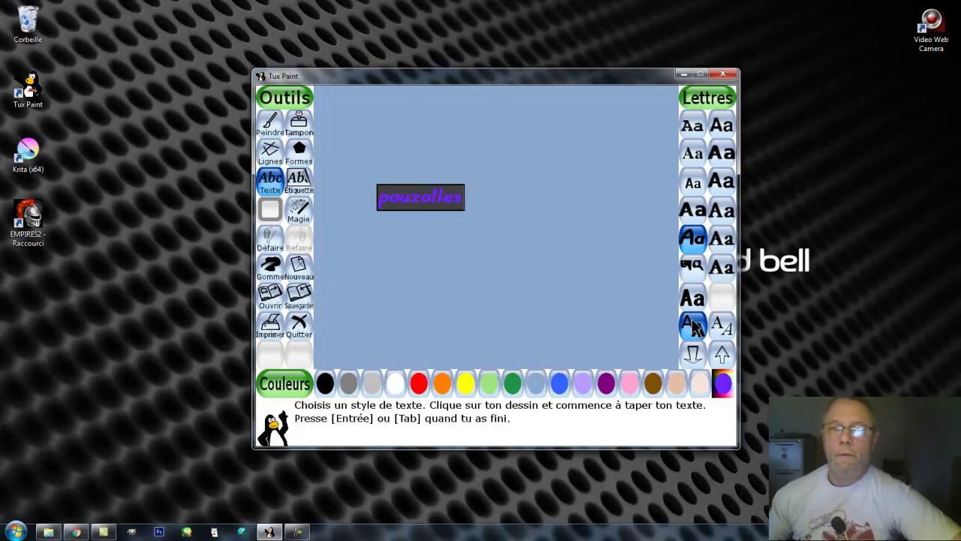
left_click(721, 269)
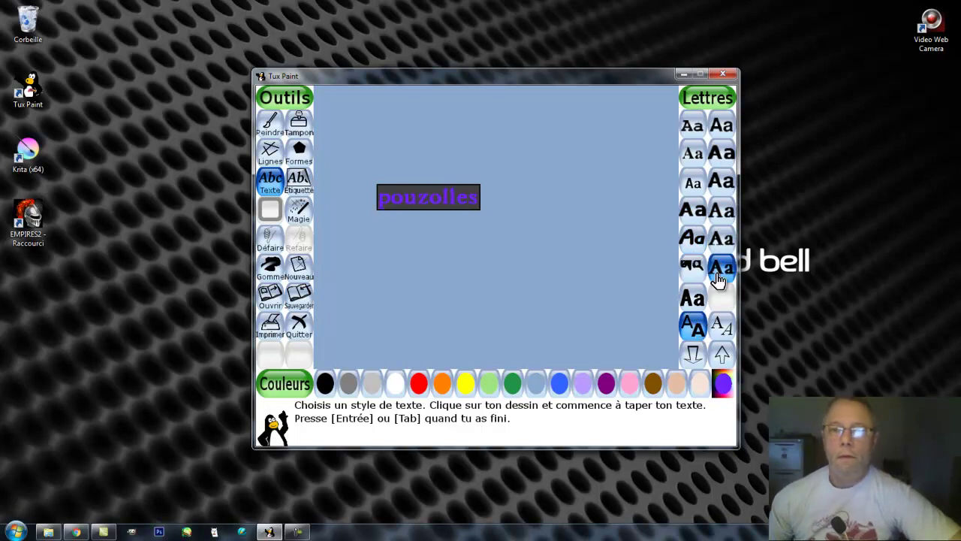
left_click(692, 331)
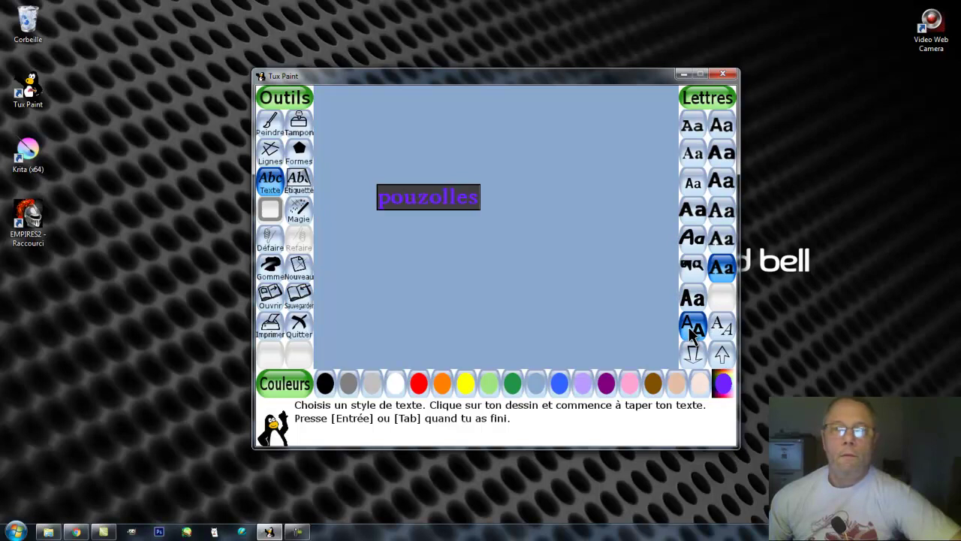
left_click(692, 331)
left_click(722, 326)
left_click(725, 327)
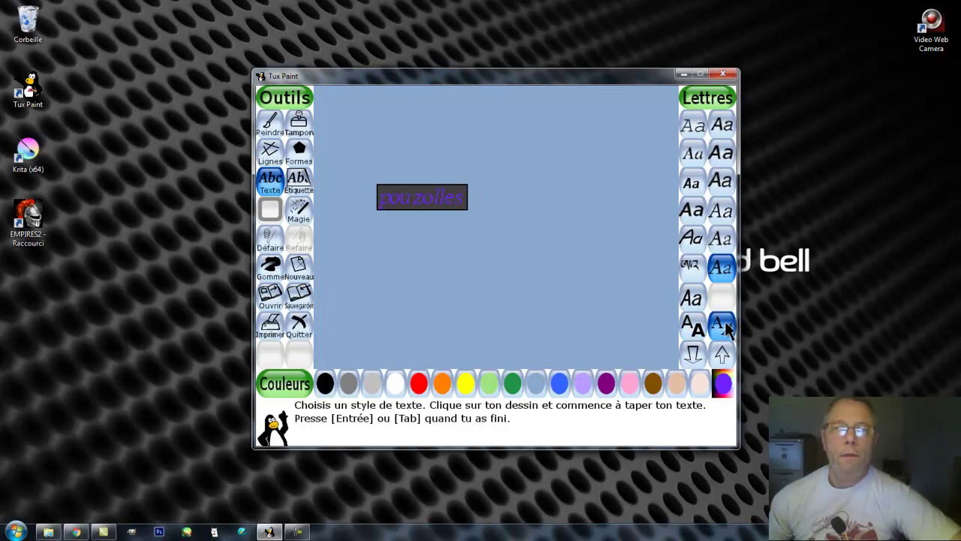
Try smaller and much larger sizes for the text "pouzolles", ending on a large non-italic size, and colour it red after trying light green.
left_click(694, 354)
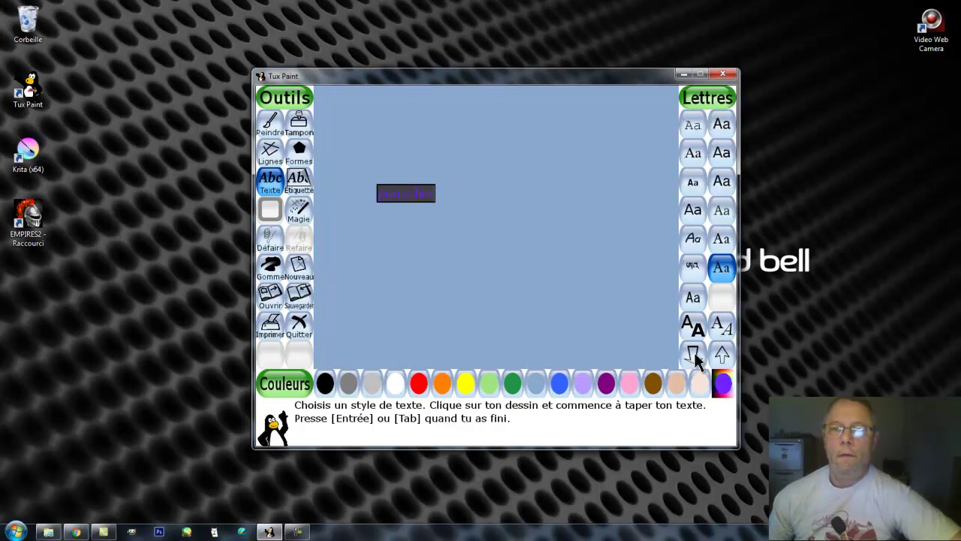
left_click(694, 350)
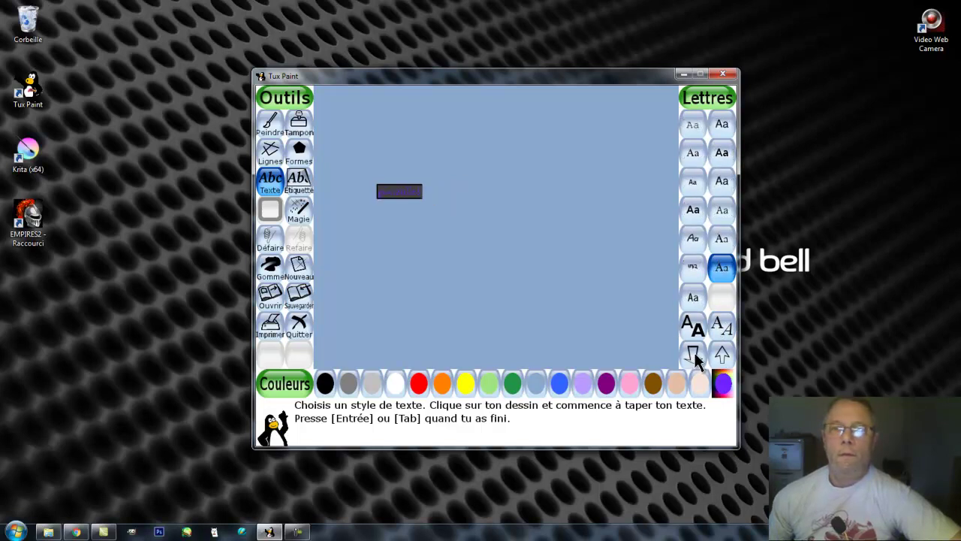
left_click(721, 354)
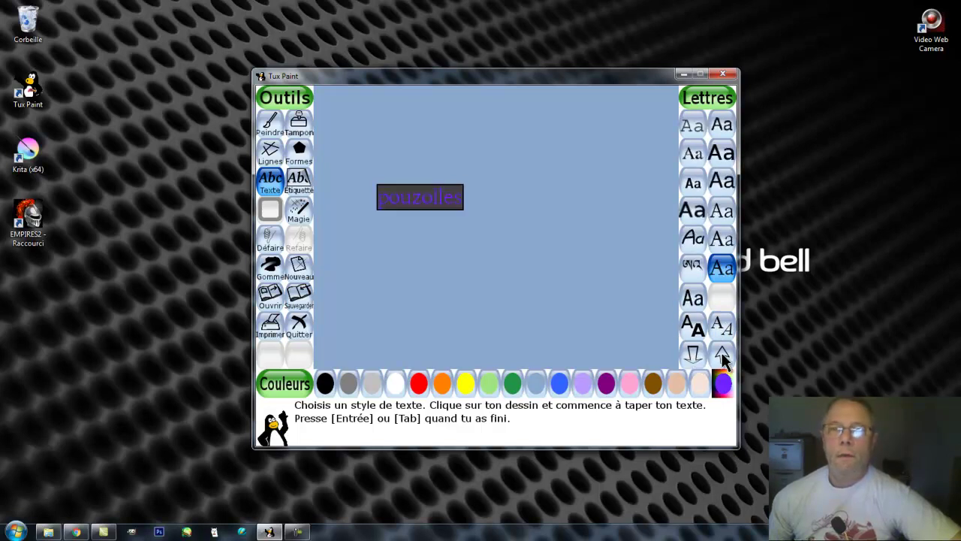
left_click(721, 354)
left_click(722, 355)
left_click(721, 355)
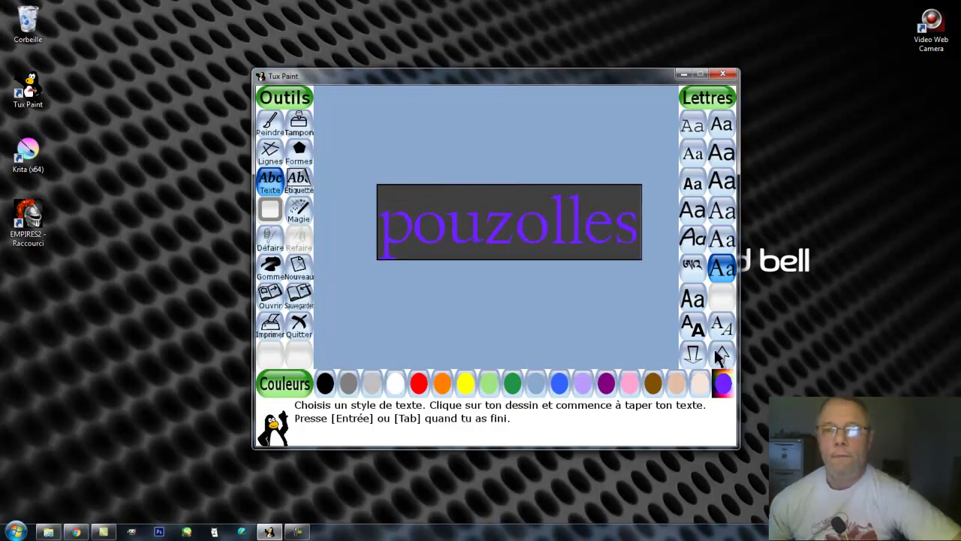
left_click(692, 353)
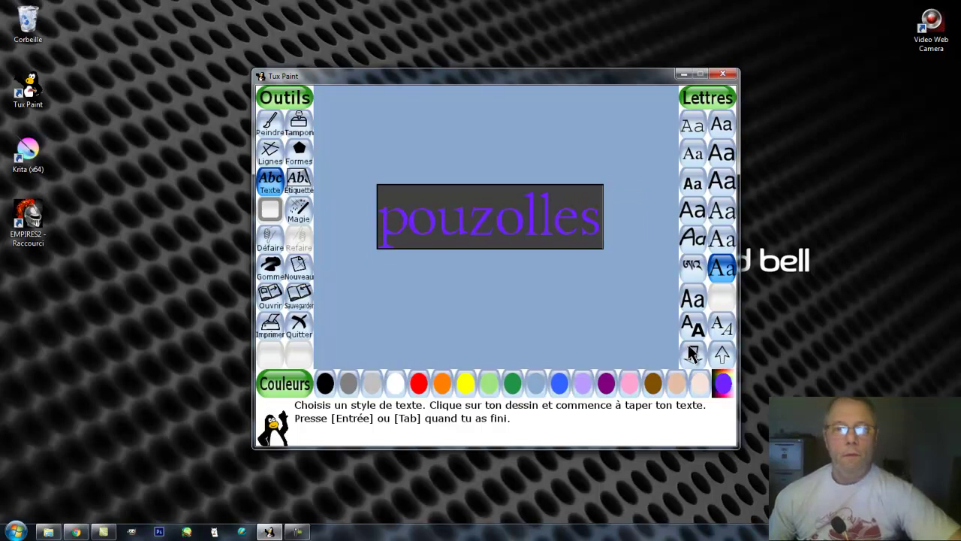
left_click(488, 386)
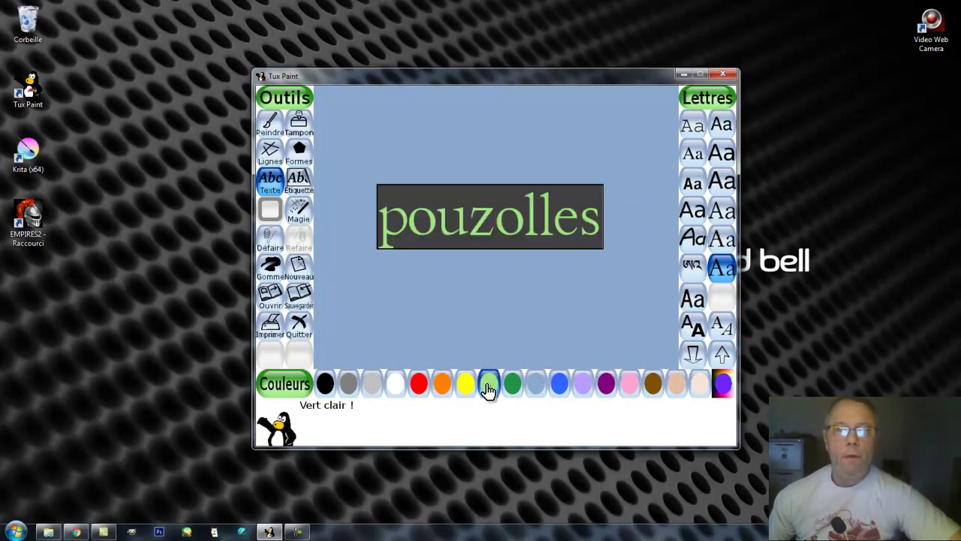
left_click(419, 386)
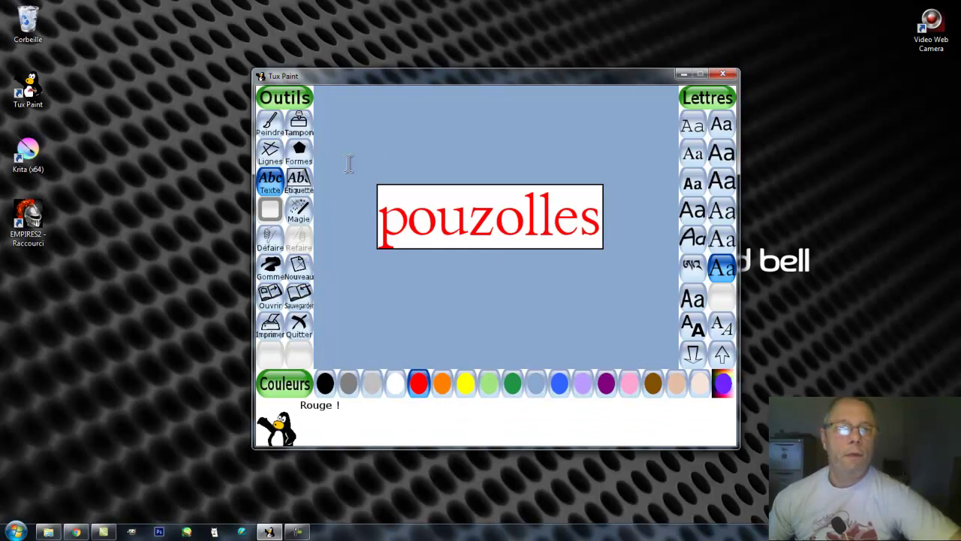
Add a red label reading "pouzolles" with the Label tool, move it around the canvas, and place it below the first text.
left_click(298, 182)
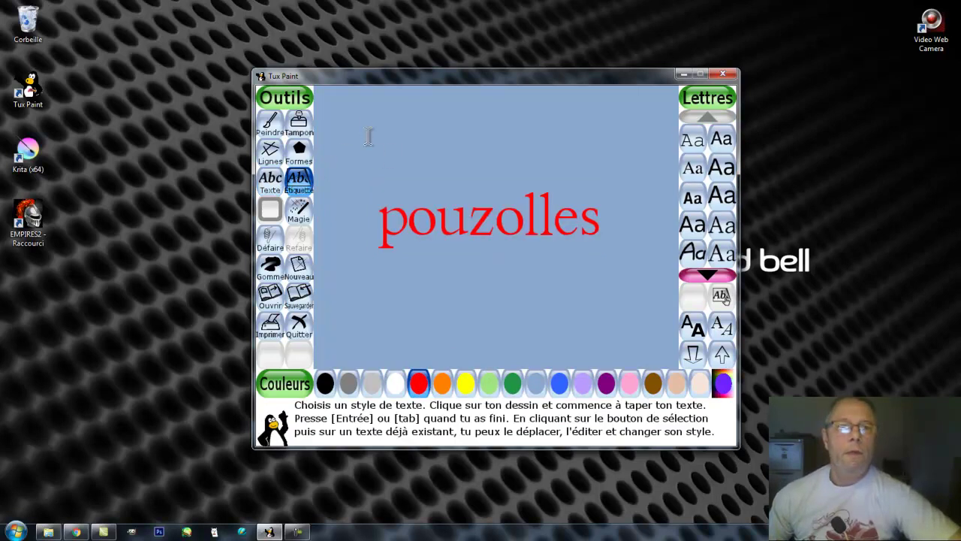
left_click(388, 150)
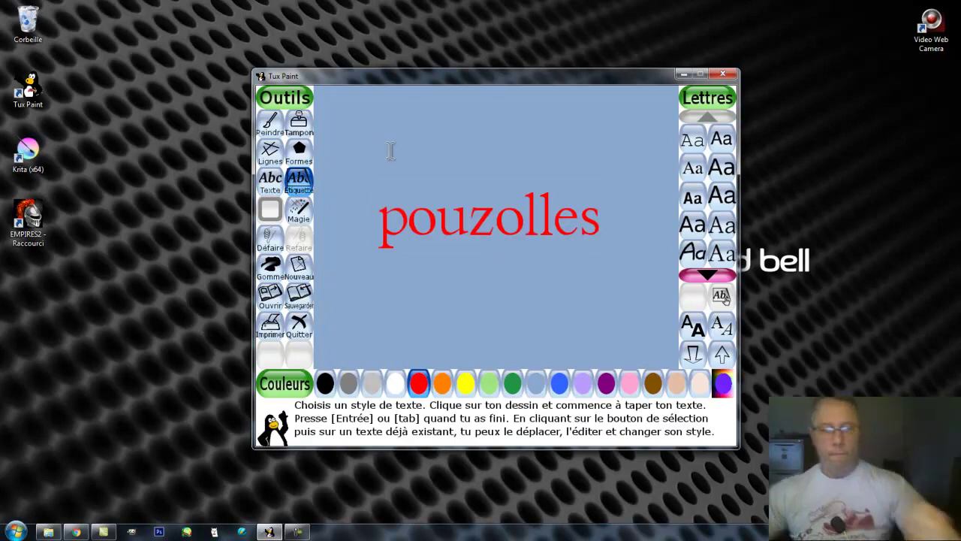
type("pouzolles")
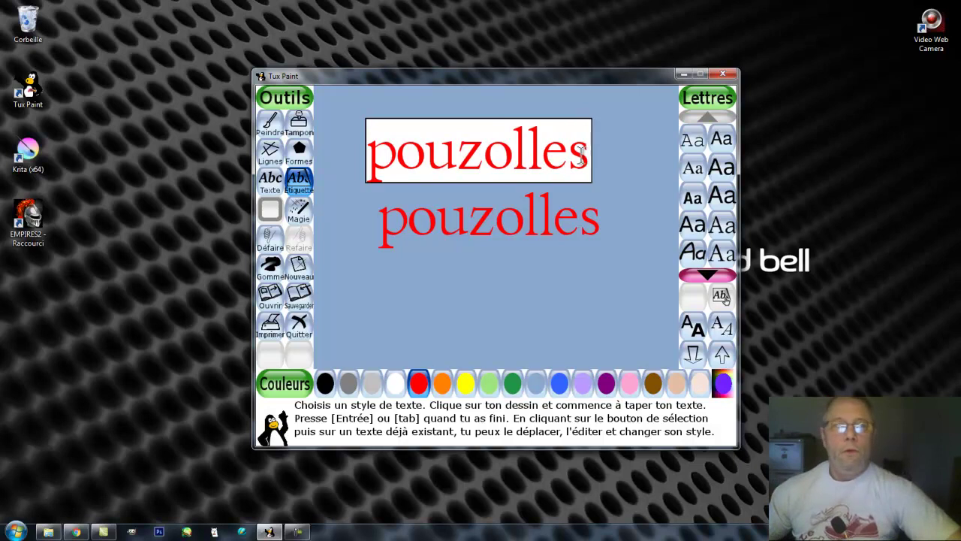
left_click(357, 244)
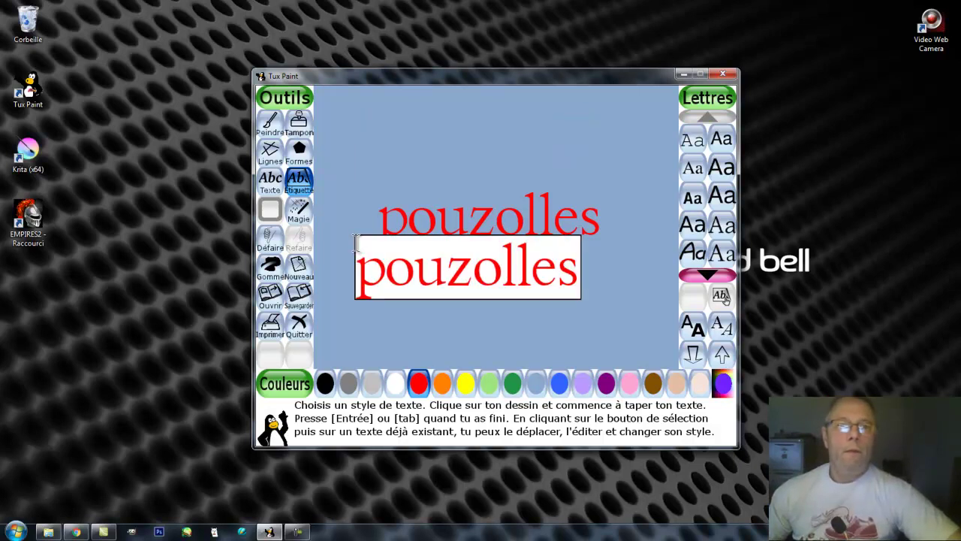
left_click(366, 157)
left_click(373, 319)
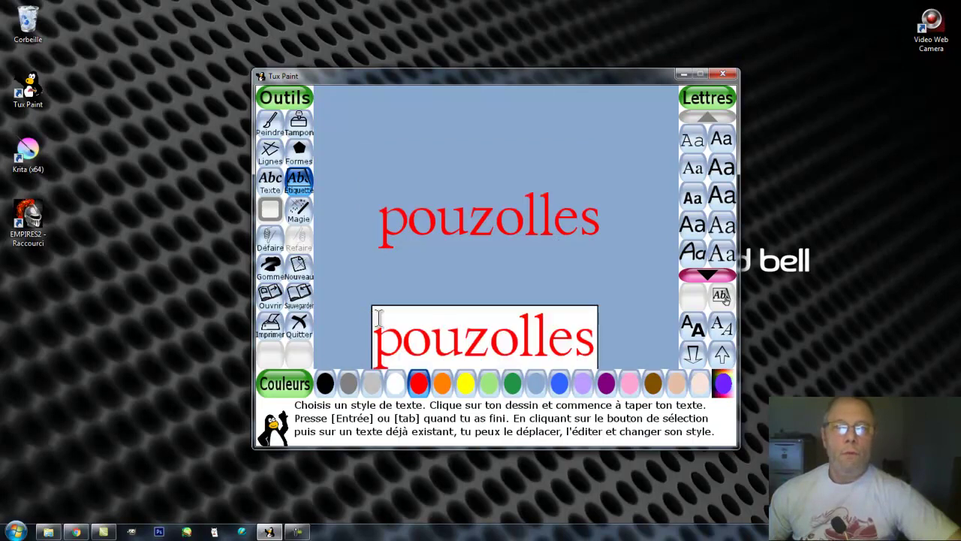
left_click(376, 296)
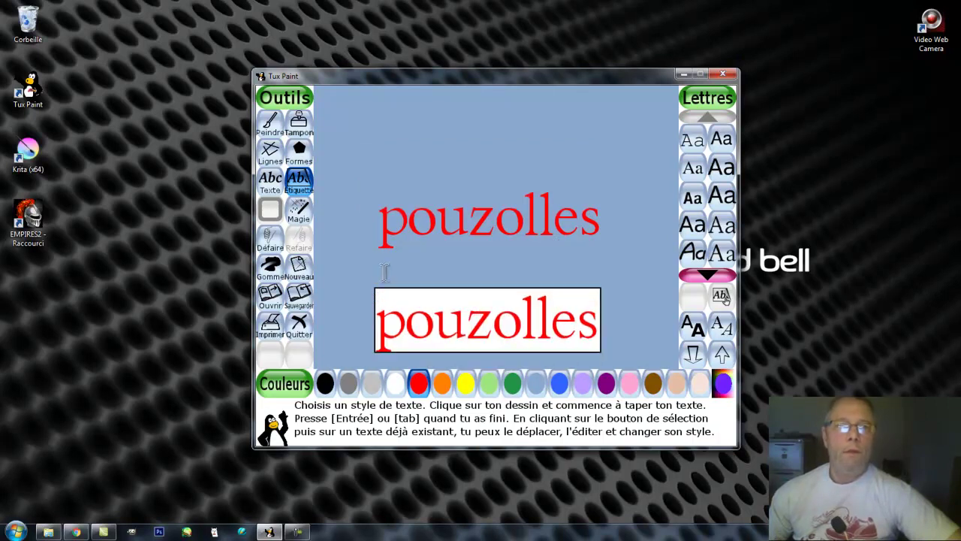
left_click(270, 124)
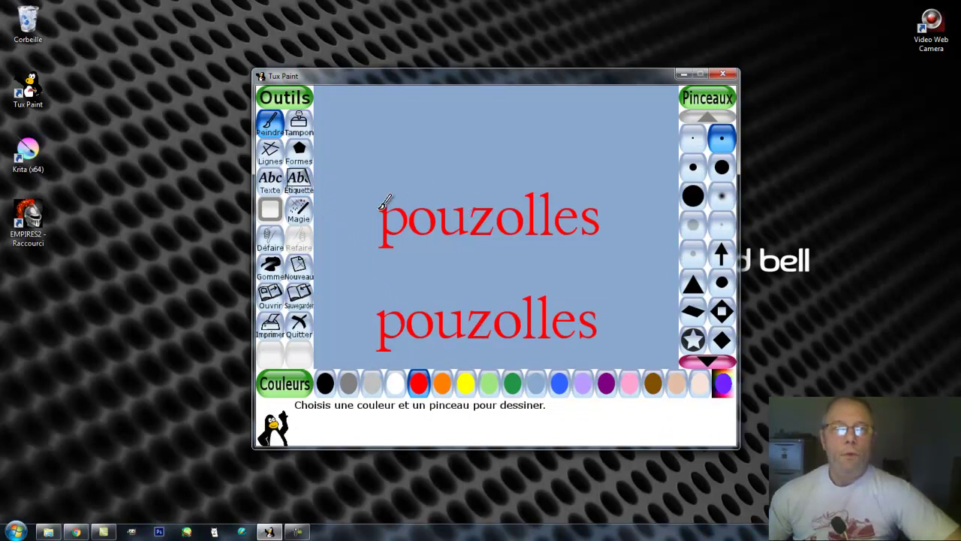
Erase the upper "pouzolles" with the large square eraser, keeping the lower label.
left_click(300, 213)
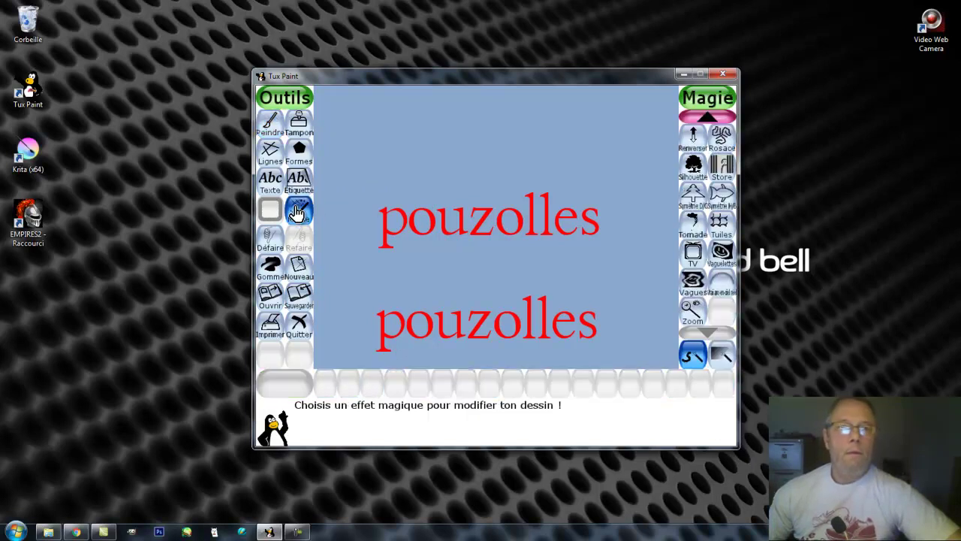
left_click(270, 267)
mouse_move(574, 221)
left_mouse_down()
mouse_move(585, 195)
mouse_move(381, 241)
left_mouse_up()
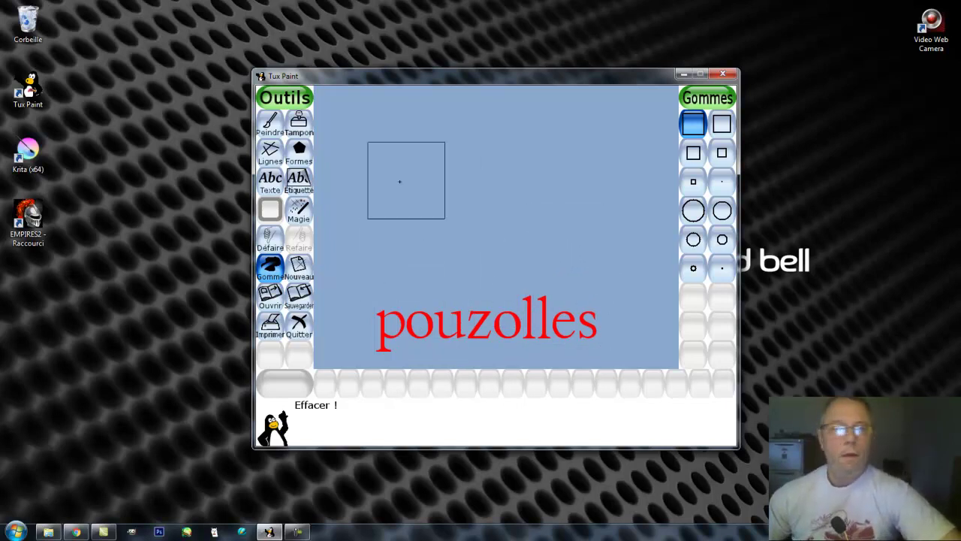
Paint a wavy black stroke and a short diagonal one above the label with the Silhouette magic effect.
left_click(298, 215)
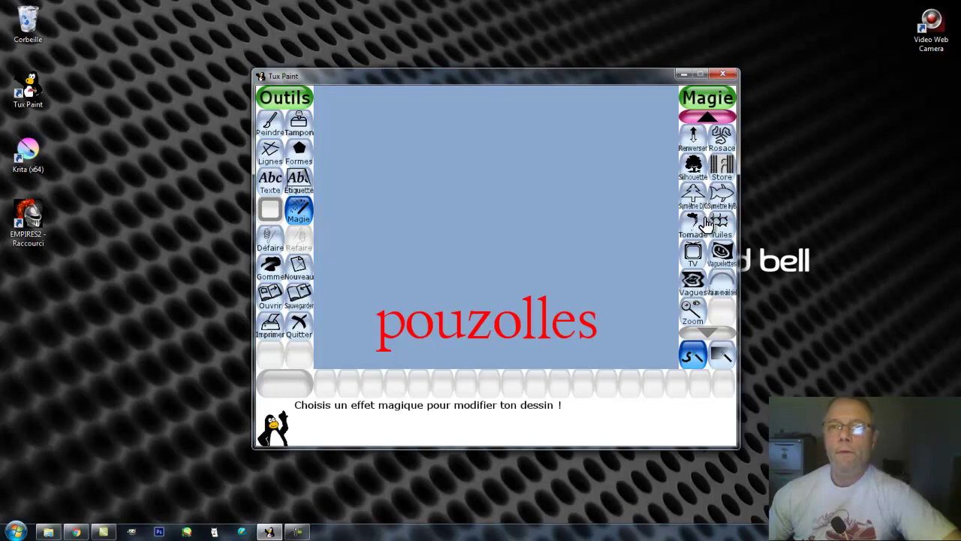
left_click(692, 167)
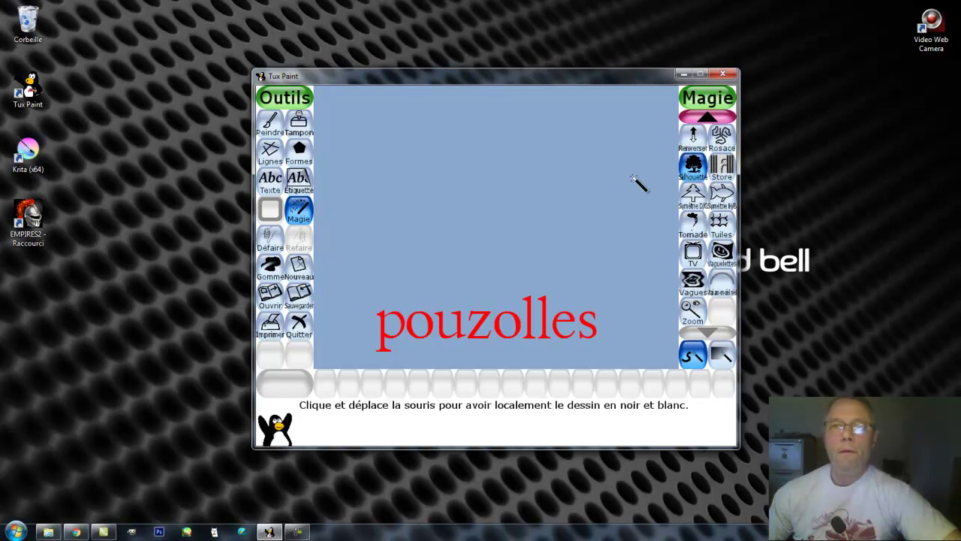
mouse_move(448, 201)
left_mouse_down()
mouse_move(465, 219)
mouse_move(500, 228)
mouse_move(530, 180)
mouse_move(560, 174)
left_mouse_up()
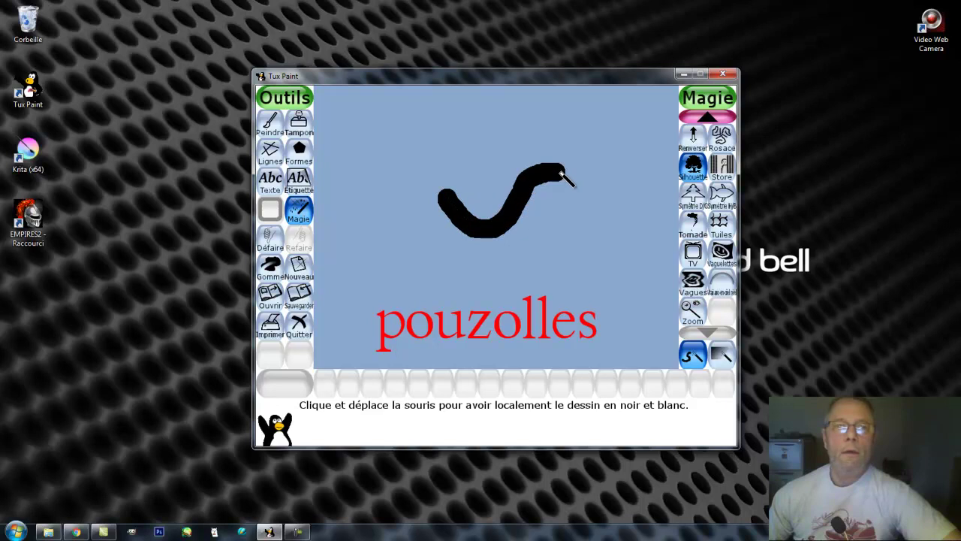
left_click_drag(579, 213, 526, 257)
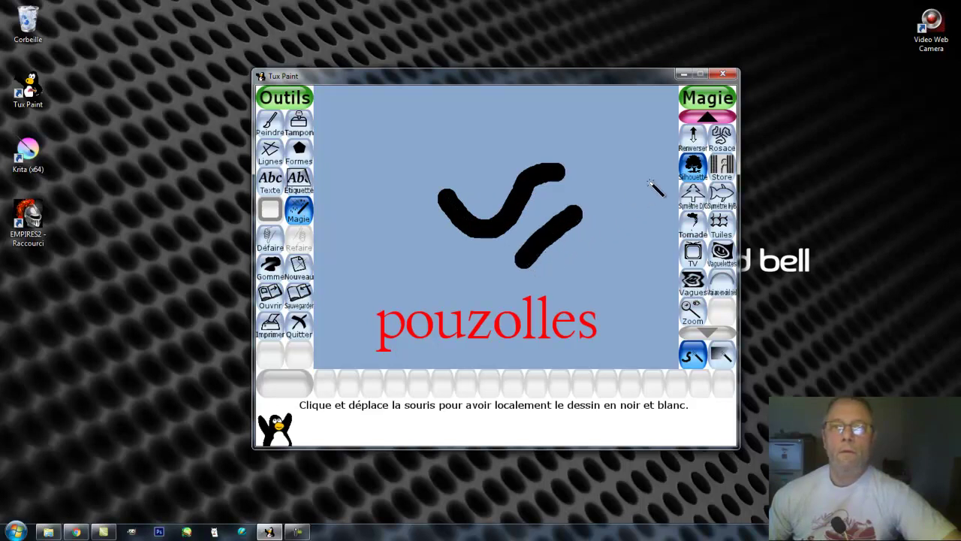
Cover the canvas with red vertical blinds using the Store magic effect, and erase the blinds and black strokes.
left_click(724, 167)
left_click_drag(380, 187, 677, 259)
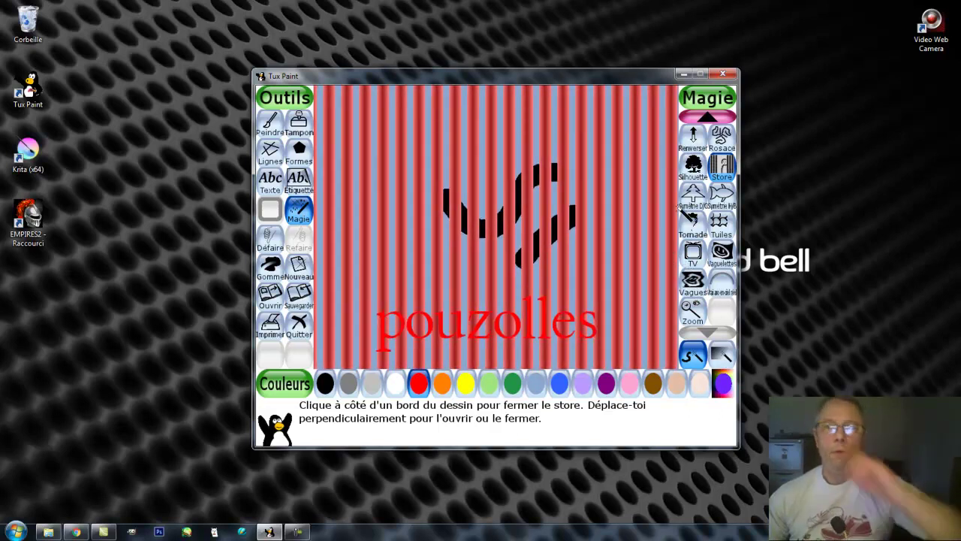
left_click(271, 266)
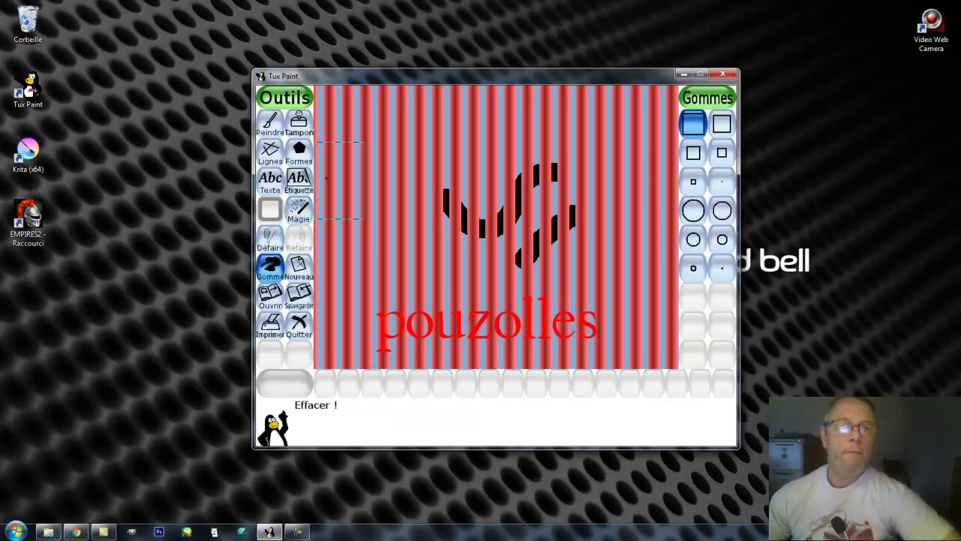
mouse_move(355, 129)
left_mouse_down()
mouse_move(682, 132)
mouse_move(472, 118)
mouse_move(315, 139)
mouse_move(444, 180)
mouse_move(756, 204)
mouse_move(268, 235)
mouse_move(589, 282)
mouse_move(272, 346)
mouse_move(491, 355)
mouse_move(704, 350)
mouse_move(289, 305)
left_mouse_up()
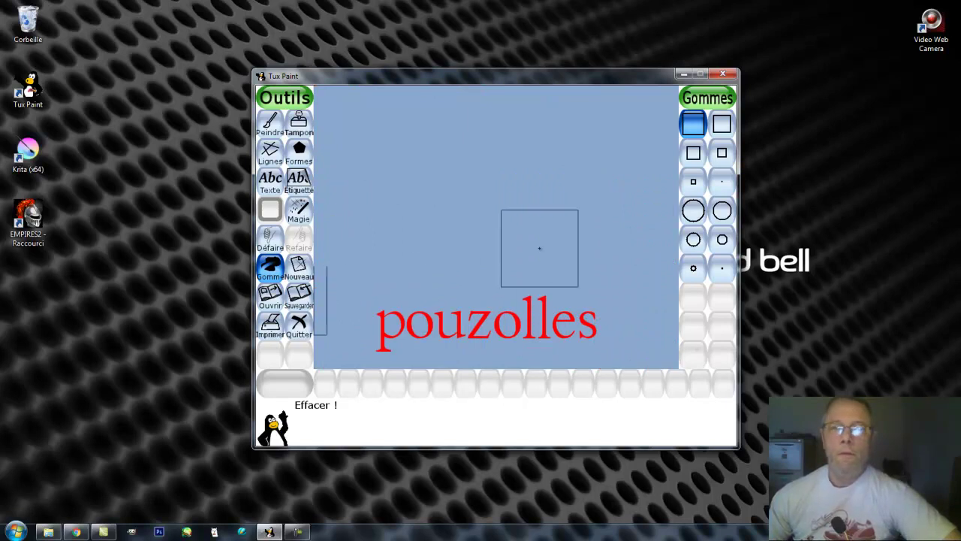
Draw a zigzag of small bricks and several rows of large bricks above the label with the two Briques magic effects.
left_click(298, 210)
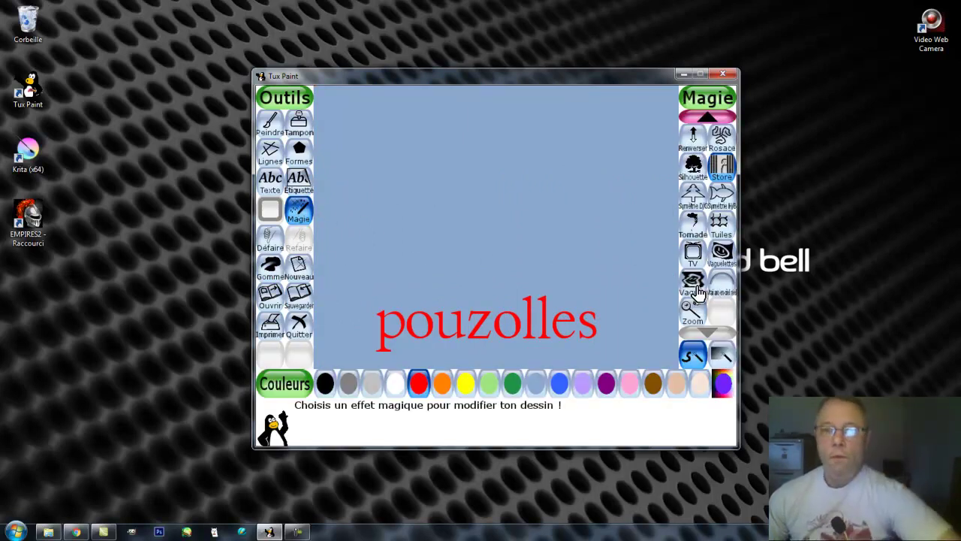
left_click(707, 118)
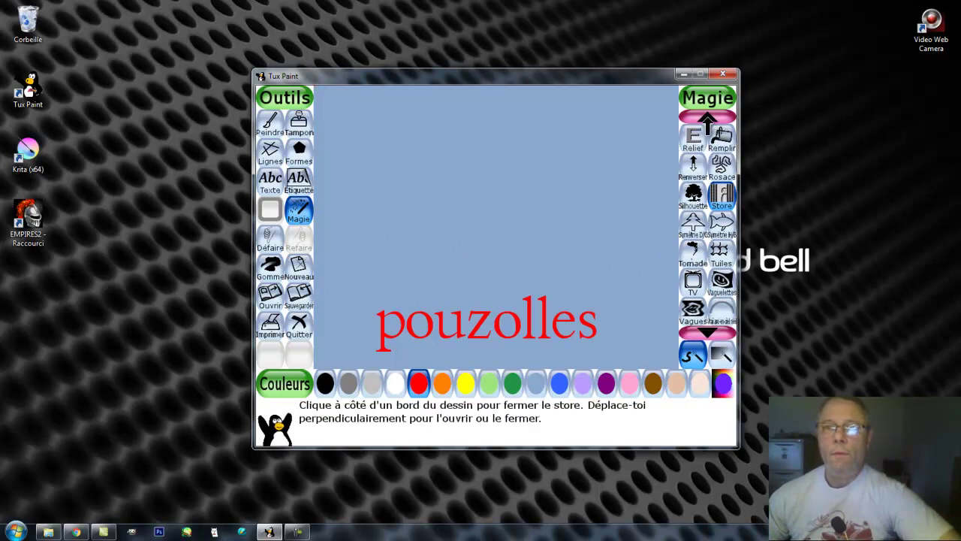
left_click(707, 117)
left_click(707, 118)
left_click(708, 118)
left_click(707, 117)
left_click(708, 118)
left_click(707, 118)
left_click(707, 117)
left_click(708, 118)
left_click(707, 118)
left_click(707, 118)
left_click(707, 118)
left_click(707, 118)
left_click(707, 118)
left_click(707, 118)
left_click(708, 118)
left_click(707, 118)
left_click(707, 118)
left_click(707, 117)
left_click(707, 118)
left_click(707, 118)
left_click(707, 118)
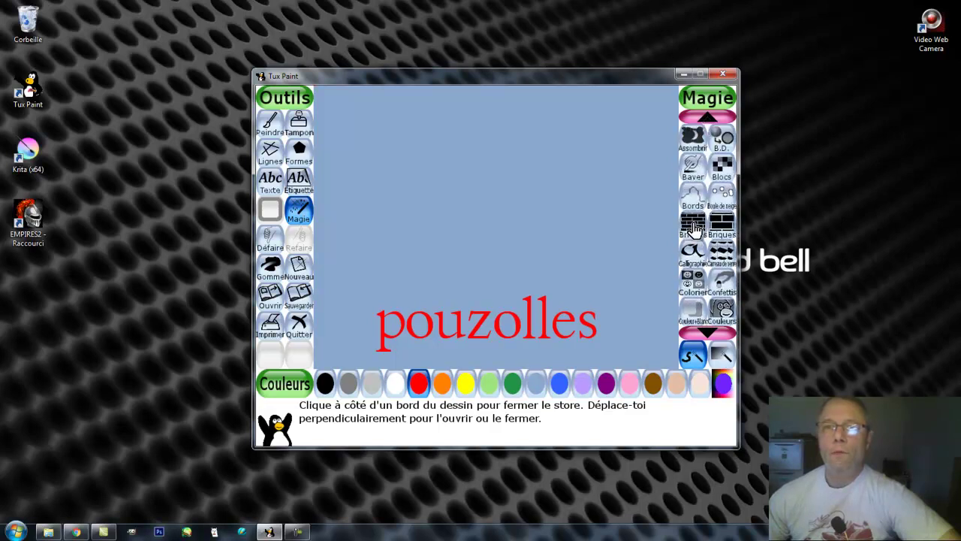
left_click(692, 223)
mouse_move(350, 150)
left_mouse_down()
mouse_move(588, 176)
mouse_move(430, 197)
mouse_move(391, 222)
mouse_move(644, 230)
left_mouse_up()
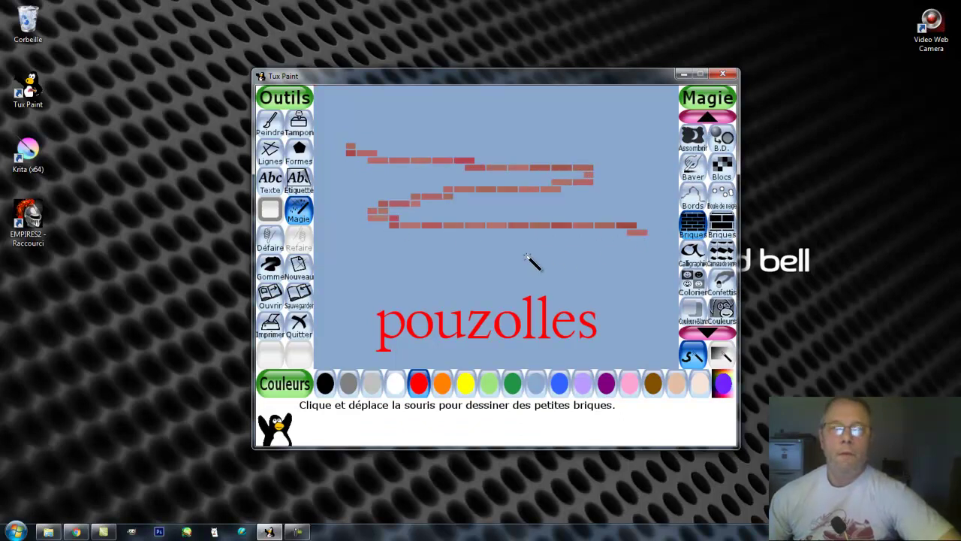
left_click(722, 223)
mouse_move(405, 250)
left_mouse_down()
mouse_move(615, 278)
mouse_move(402, 281)
left_mouse_up()
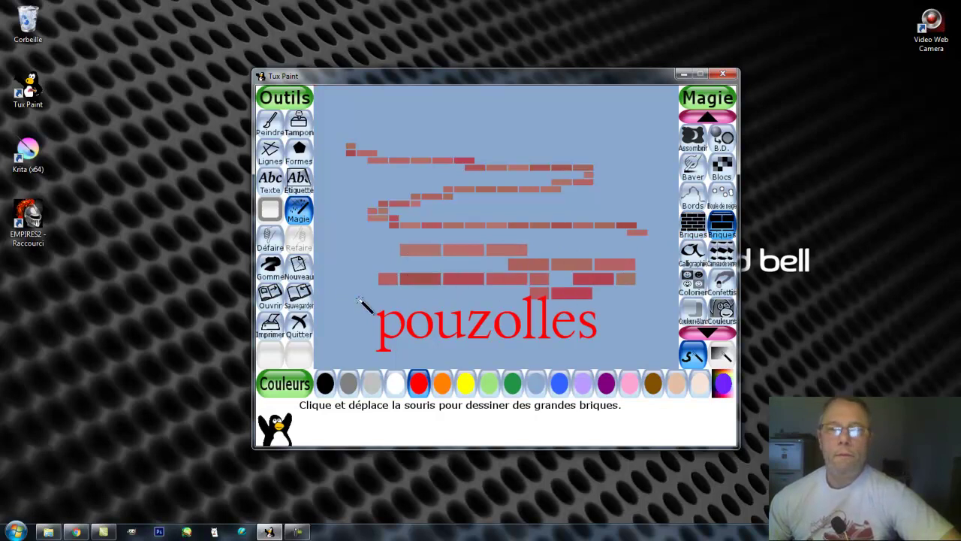
Lighten an oval area near the canvas's upper-right corner with the Éclaircir magic effect.
left_click(710, 117)
left_click(711, 118)
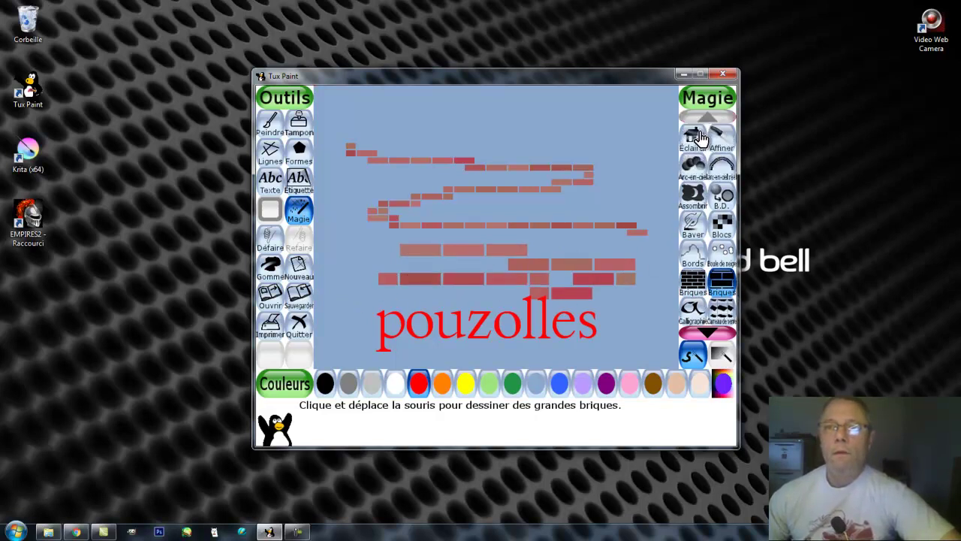
left_click(692, 136)
mouse_move(551, 120)
left_mouse_down()
mouse_move(594, 150)
mouse_move(628, 135)
mouse_move(559, 119)
mouse_move(589, 122)
mouse_move(563, 132)
mouse_move(613, 135)
mouse_move(581, 139)
mouse_move(553, 110)
mouse_move(528, 135)
mouse_move(581, 153)
mouse_move(660, 138)
mouse_move(563, 119)
left_mouse_up()
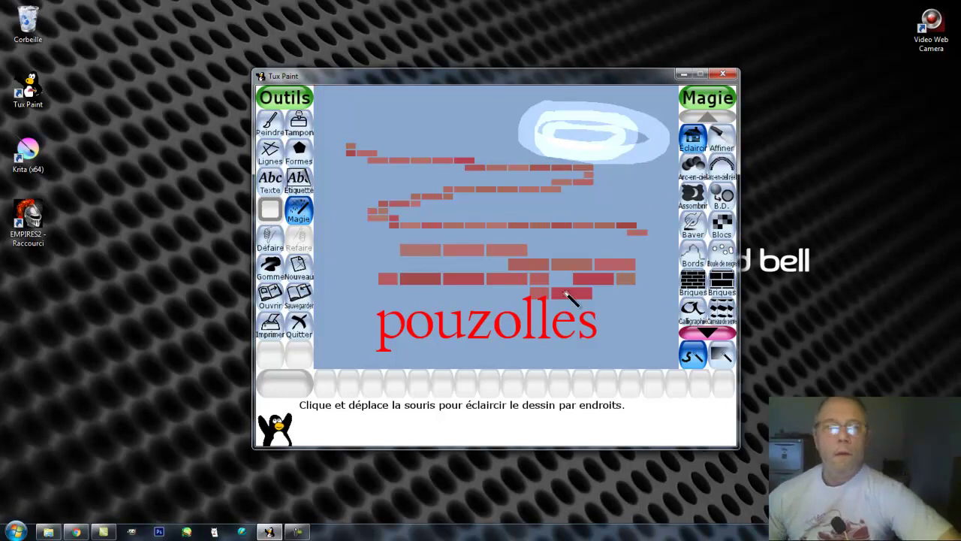
Start a new drawing with the bright blue background.
left_click(300, 269)
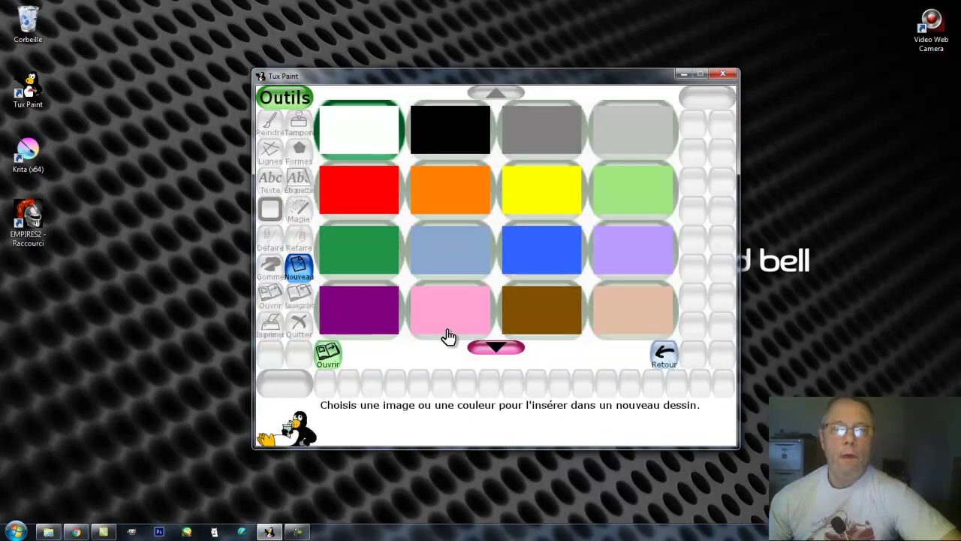
left_click(531, 253)
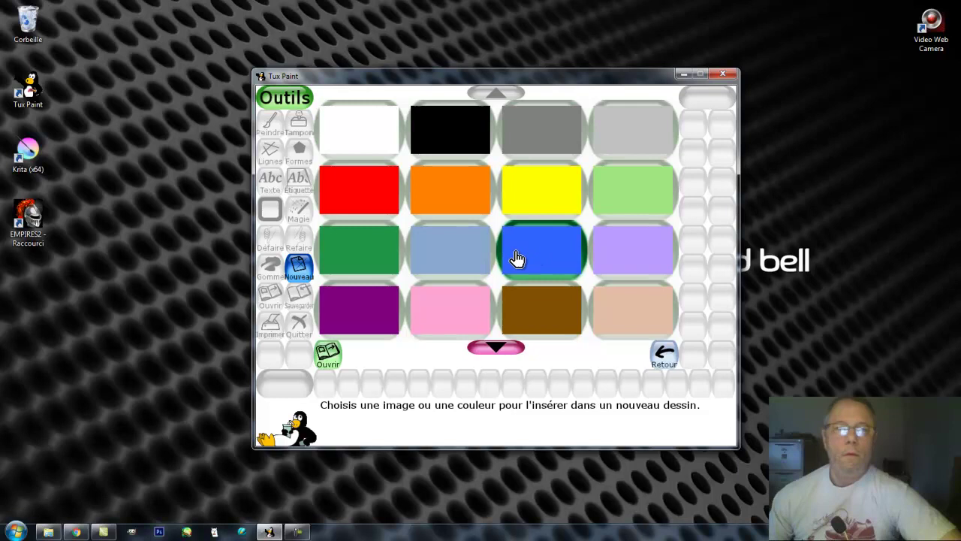
left_click(331, 356)
left_click(379, 265)
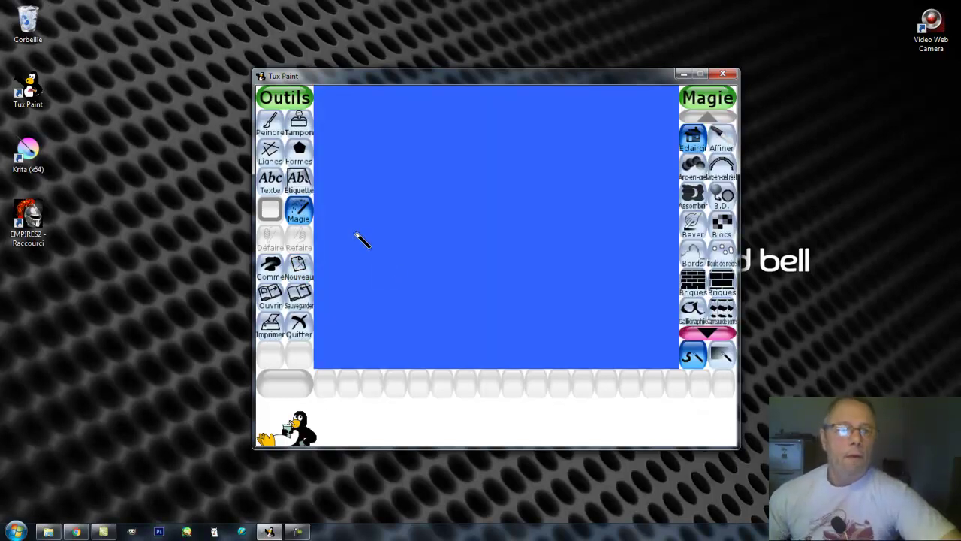
Try to open a previously saved drawing.
left_click(271, 295)
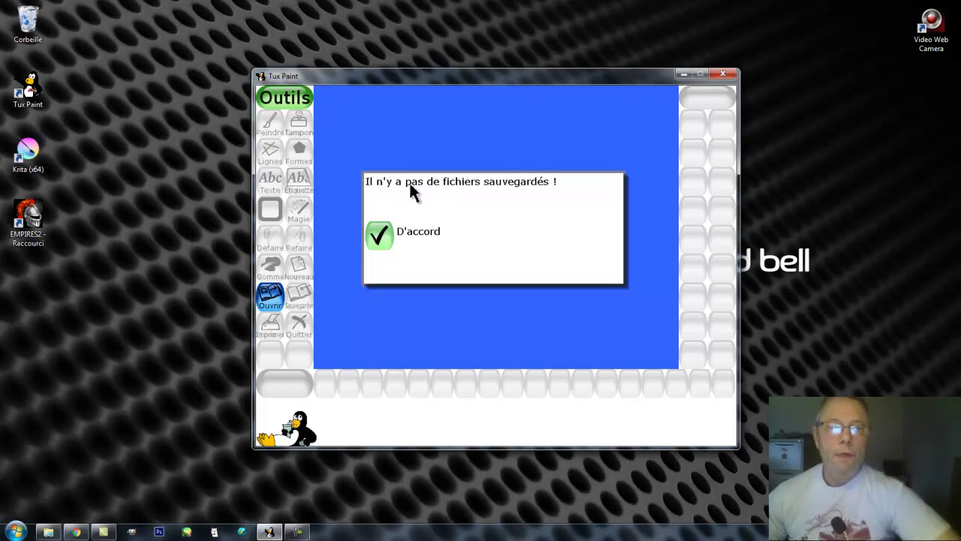
left_click(379, 234)
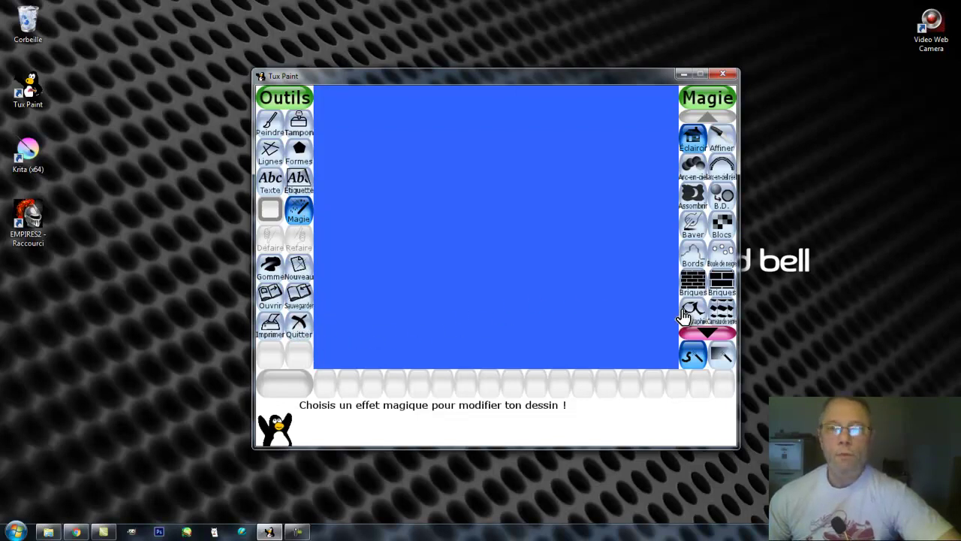
Lighten the whole blue canvas repeatedly with the Éclaircir magic effect, plus a C-shaped stroke in its middle.
left_click(707, 331)
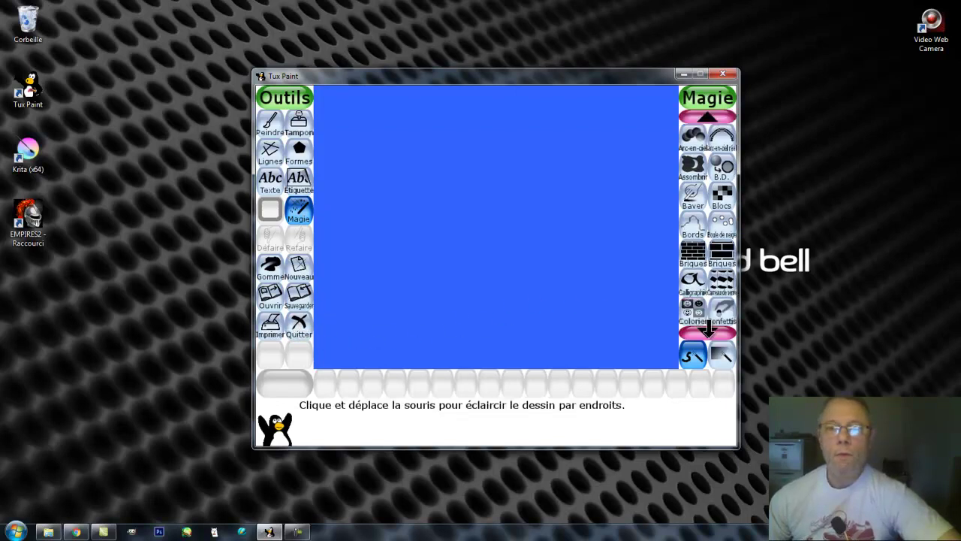
left_click(298, 122)
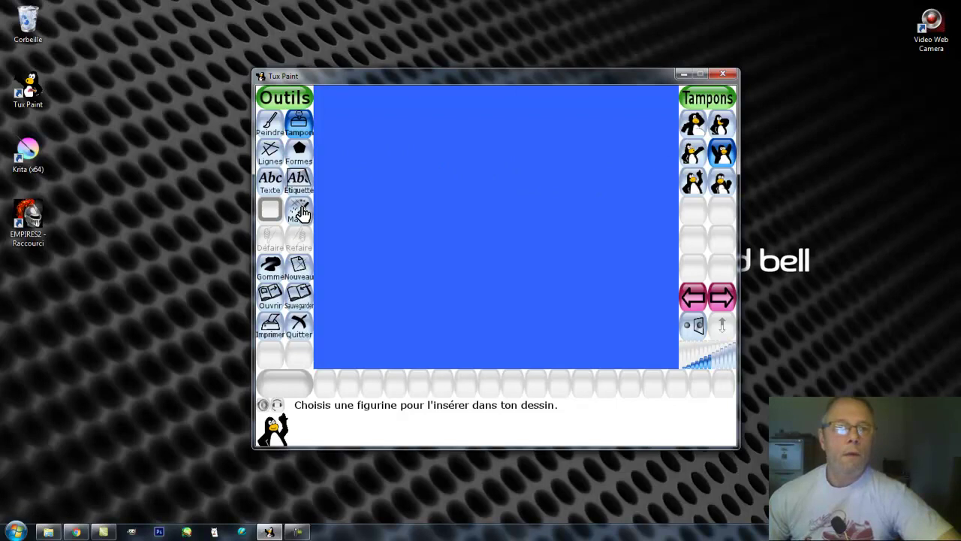
left_click(300, 213)
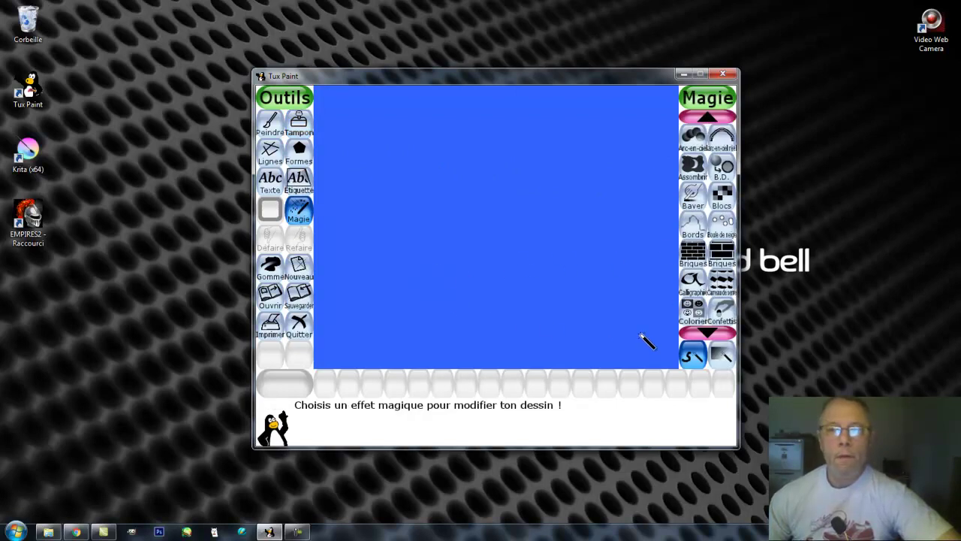
left_click(721, 358)
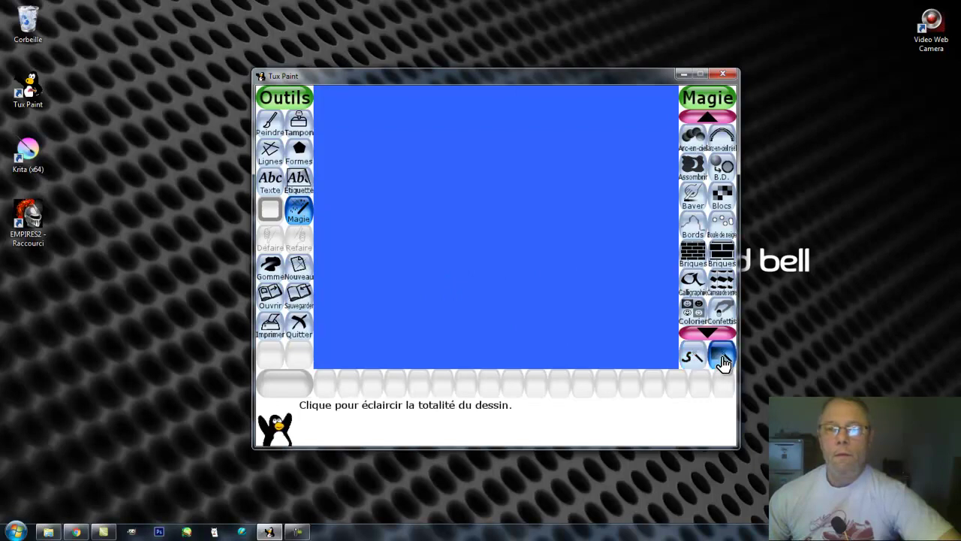
left_click(455, 245)
left_click(480, 257)
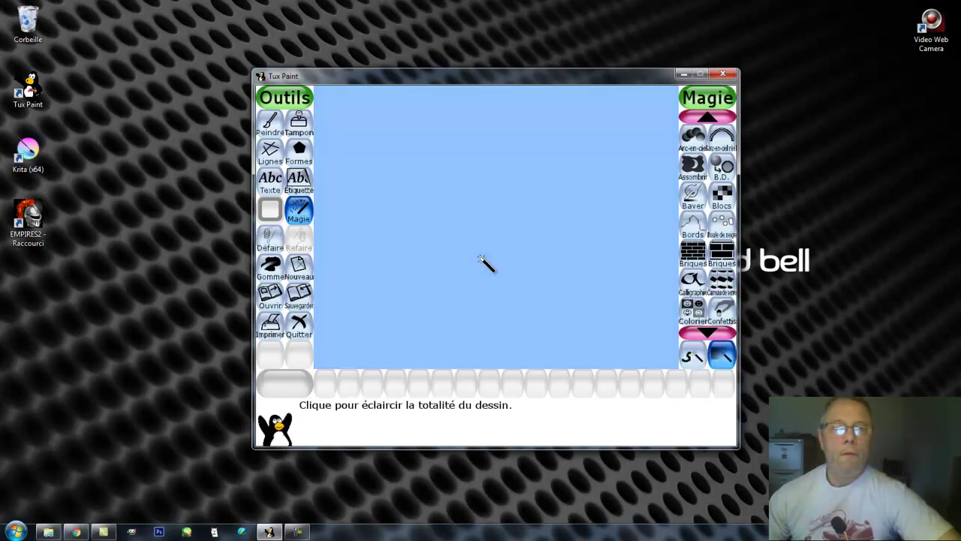
left_click(480, 259)
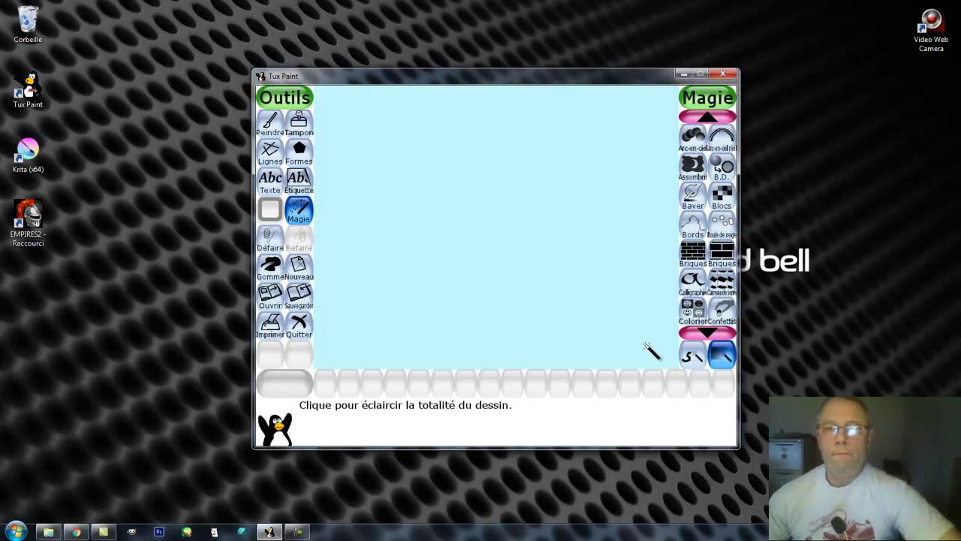
left_click(691, 359)
mouse_move(543, 250)
left_mouse_down()
mouse_move(508, 250)
mouse_move(455, 209)
mouse_move(580, 200)
left_mouse_up()
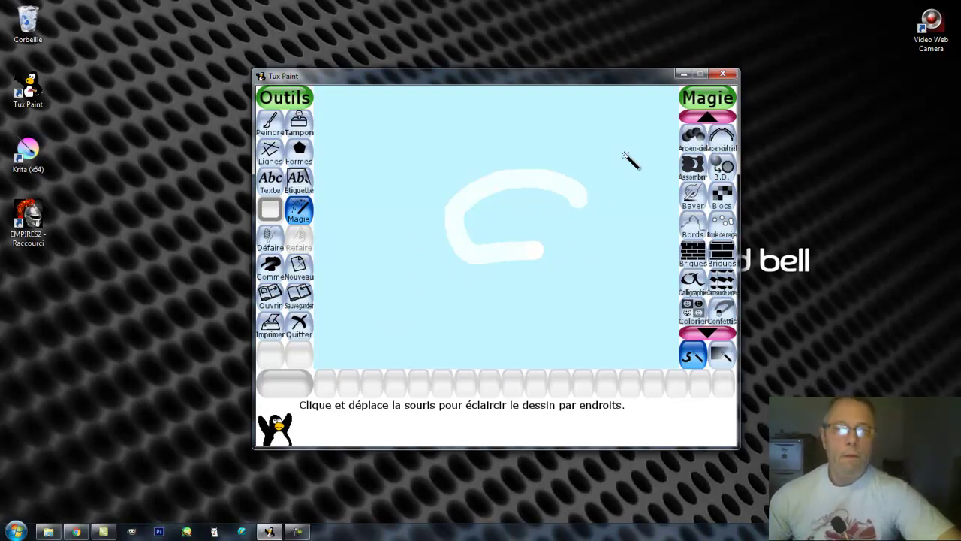
Quit Tux Paint without saving the drawing.
left_click(725, 75)
left_click(379, 267)
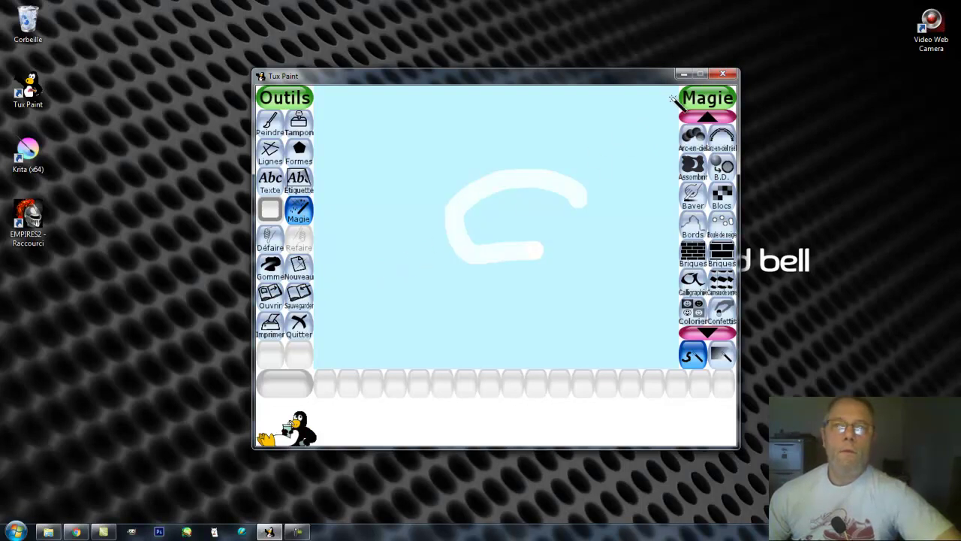
left_click(730, 75)
left_click(381, 237)
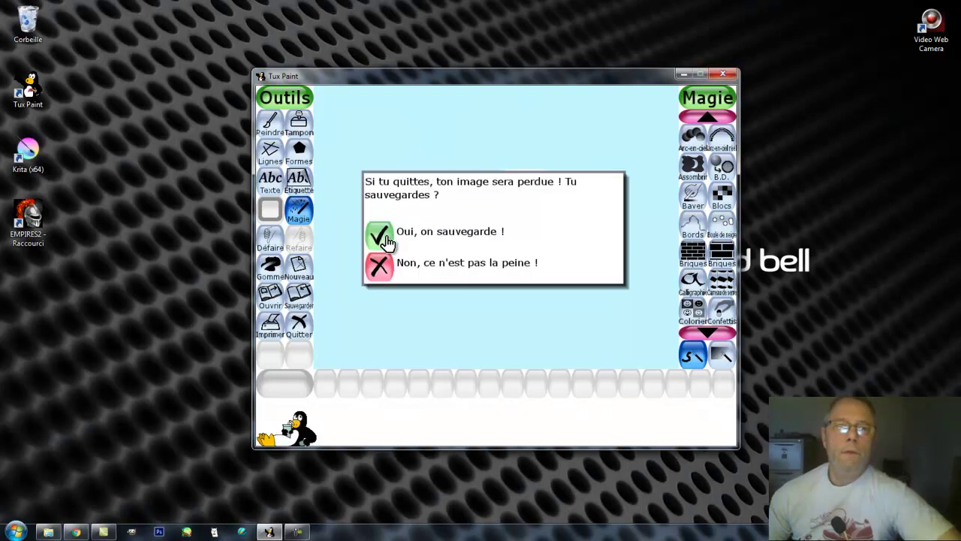
left_click(379, 268)
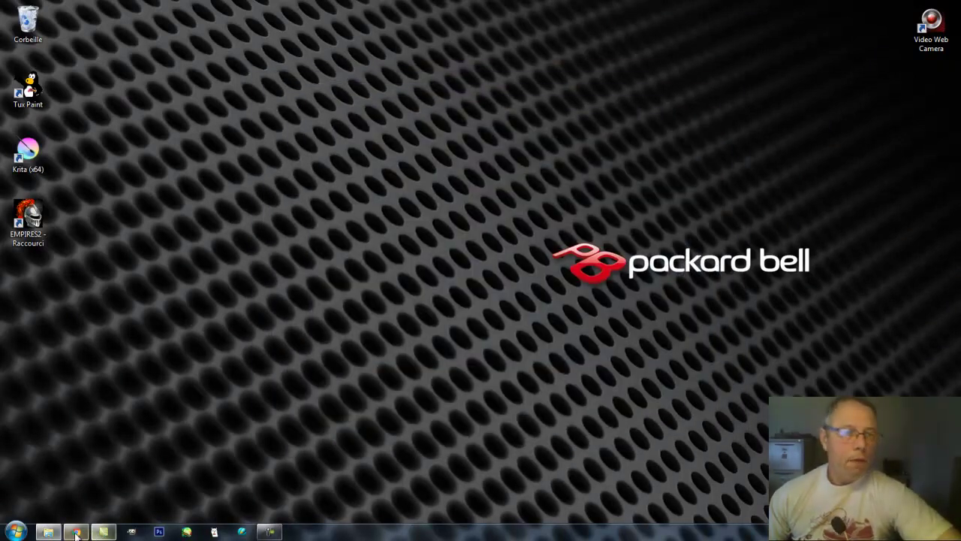
Switch to the tux paint downloads folder in Windows Explorer and run tuxpaint-stamps-2014-08-23-win32-installer with Français as the setup language.
left_click(49, 531)
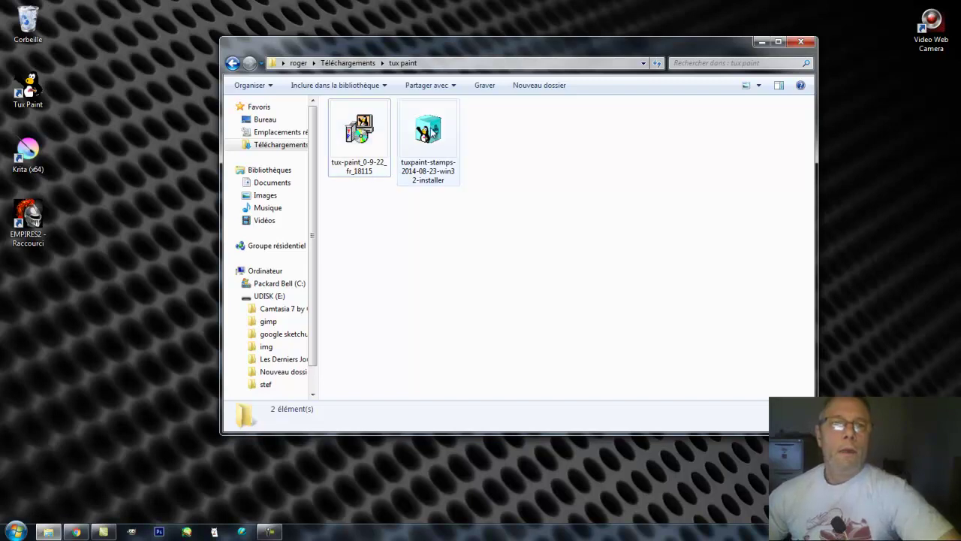
left_click(433, 135)
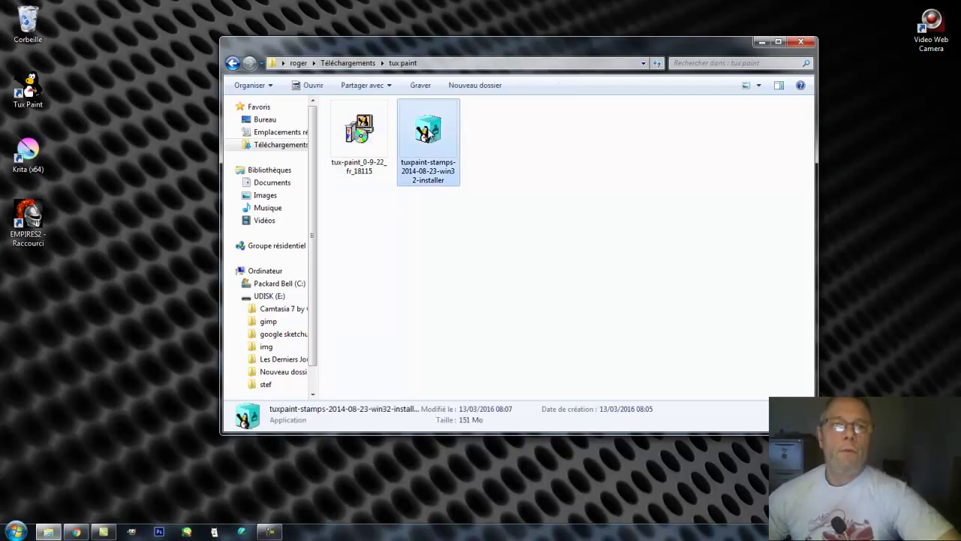
double_click(429, 134)
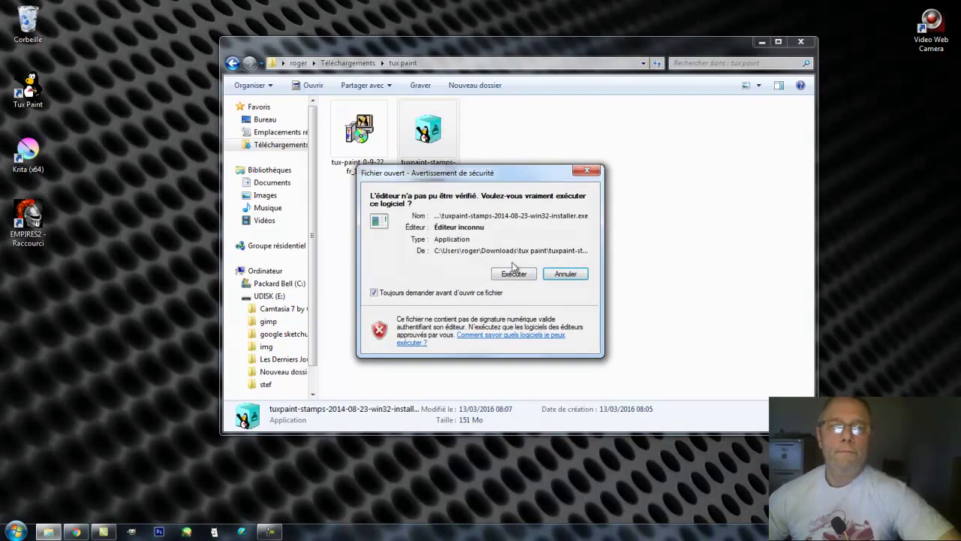
left_click(514, 274)
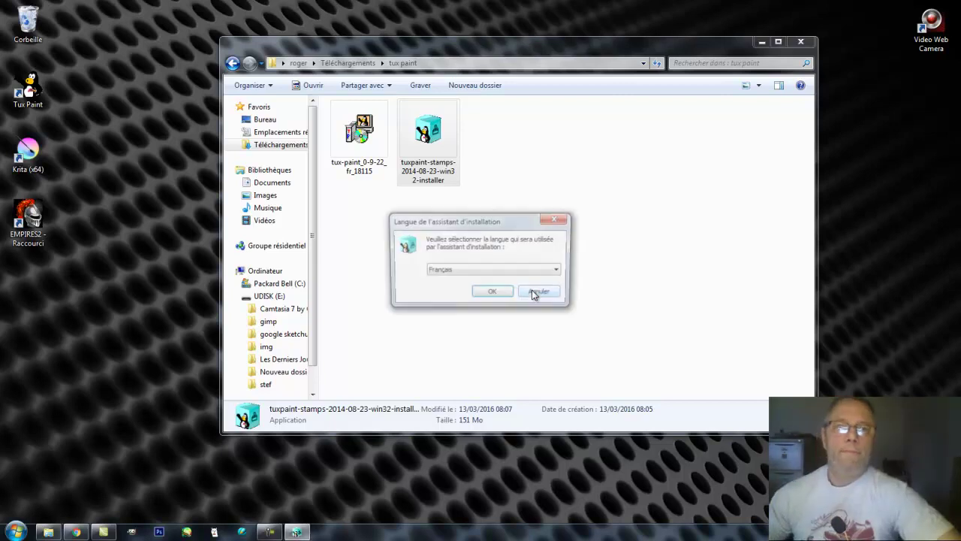
left_click(498, 294)
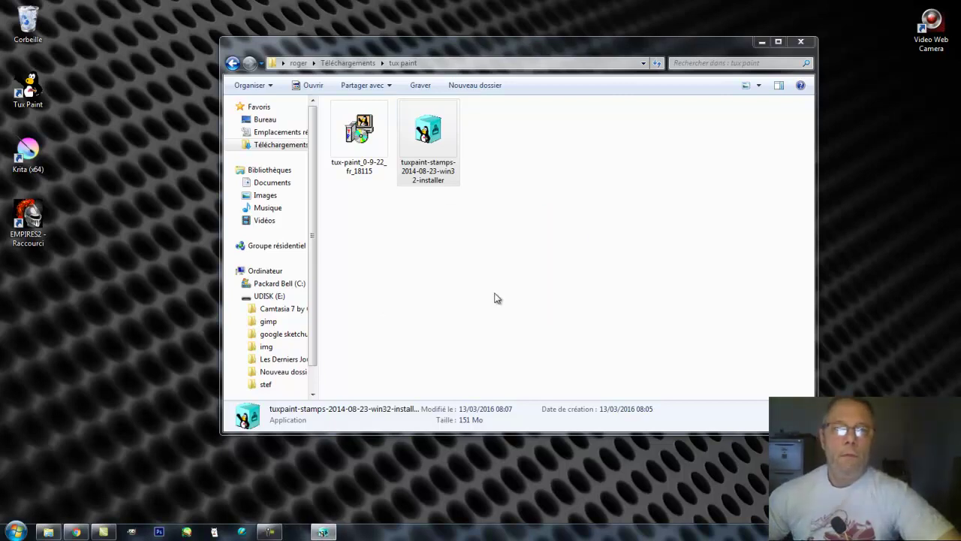
Accept the licence terms and choose the All Users installation type for Tux Paint Stamps, keeping the default destination.
left_click(554, 365)
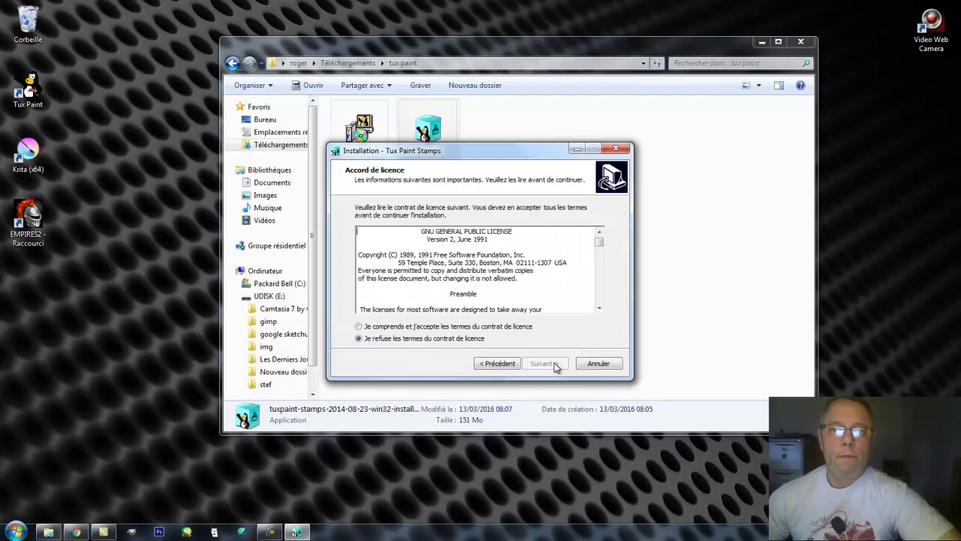
left_click(481, 327)
left_click(545, 364)
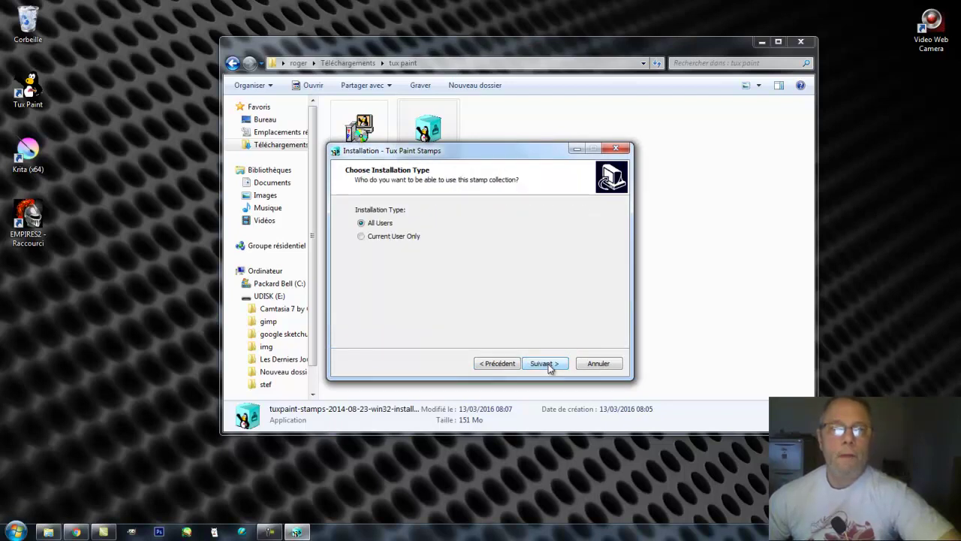
left_click(544, 363)
left_click(548, 363)
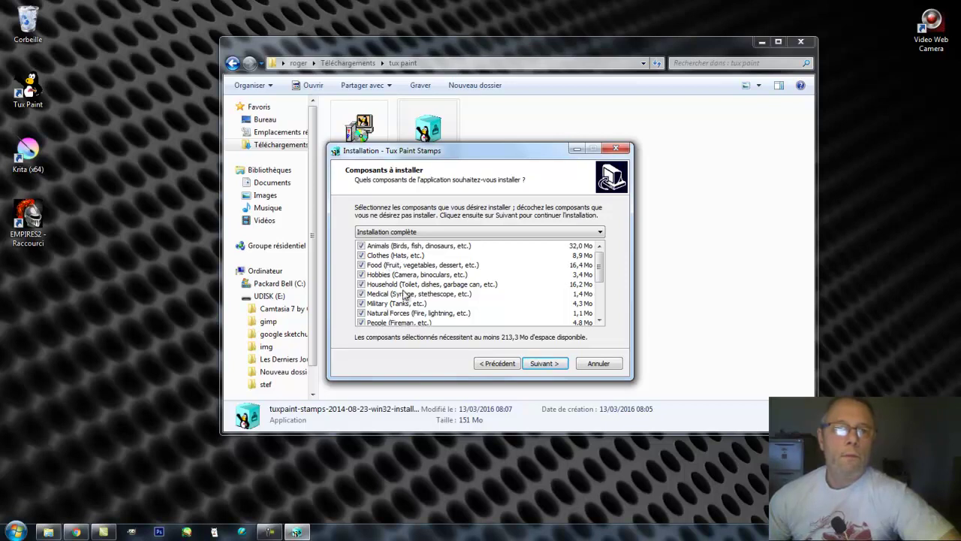
Install all Tux Paint Stamps components with the Tux Paint Start menu folder and finish the setup.
left_click_drag(600, 267, 574, 289)
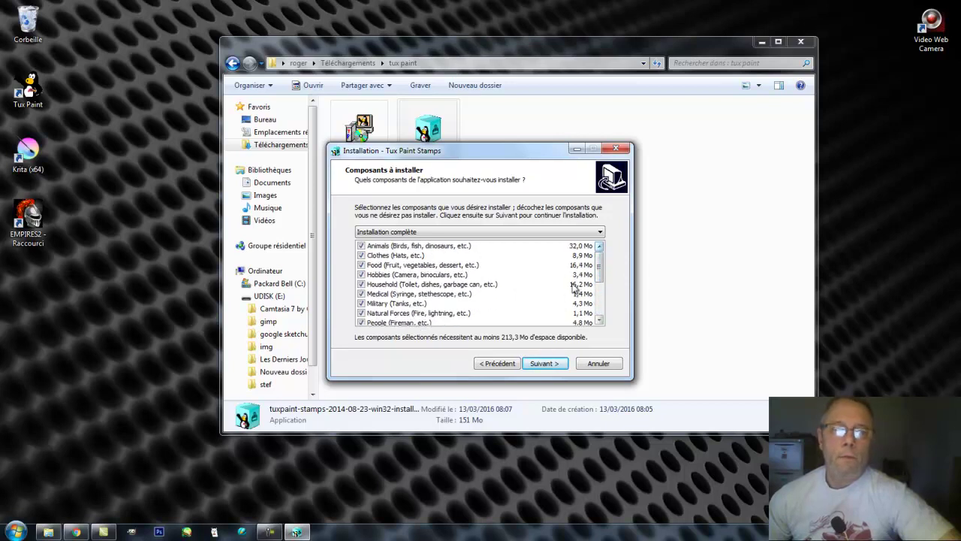
left_click(543, 364)
left_click(543, 363)
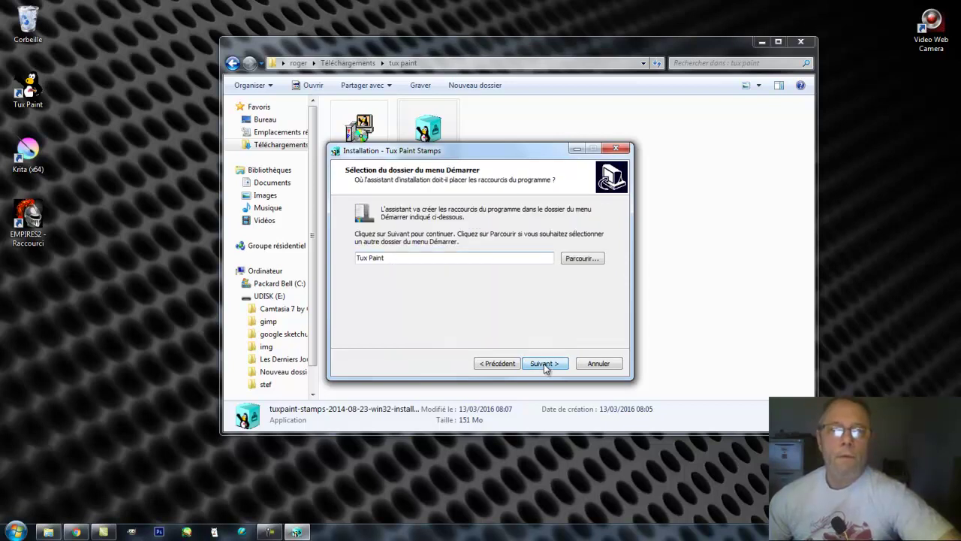
left_click(544, 363)
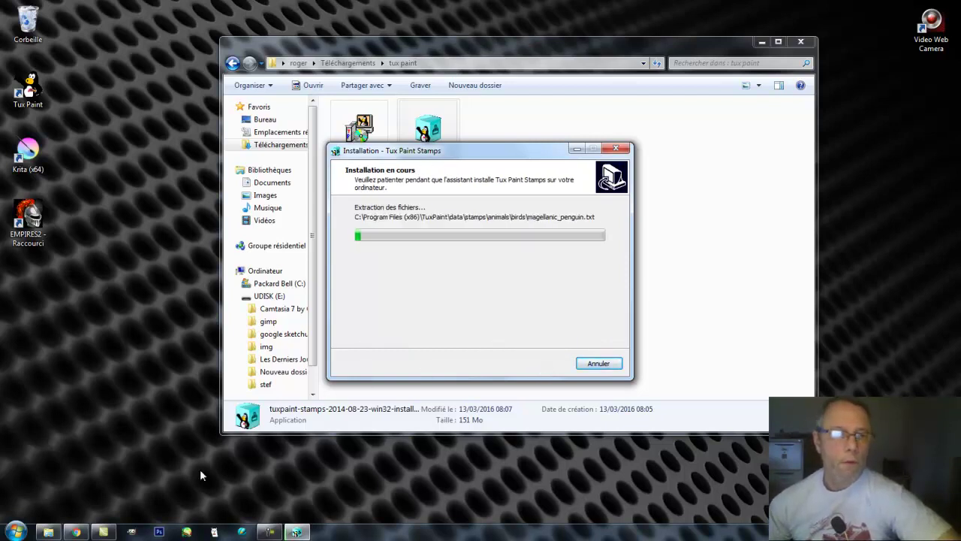
left_click(271, 532)
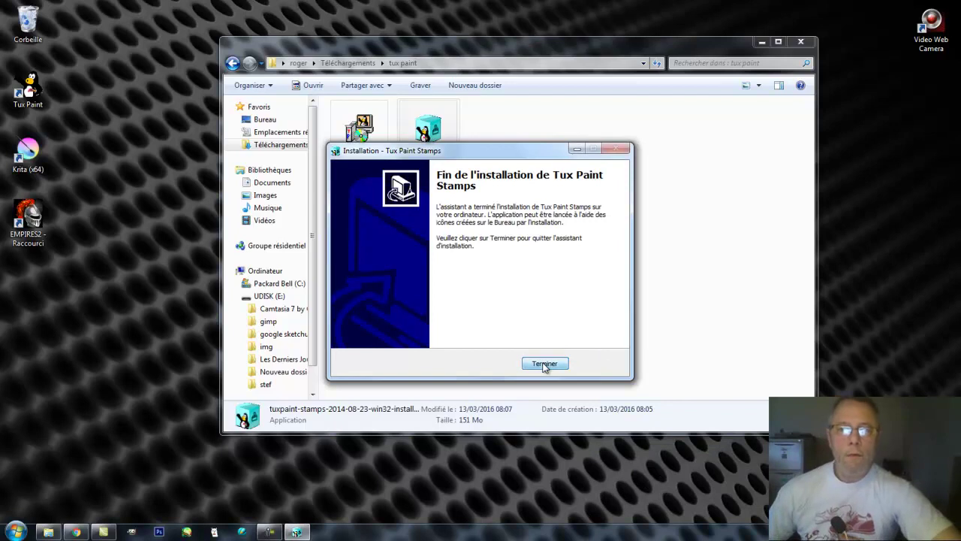
left_click(545, 364)
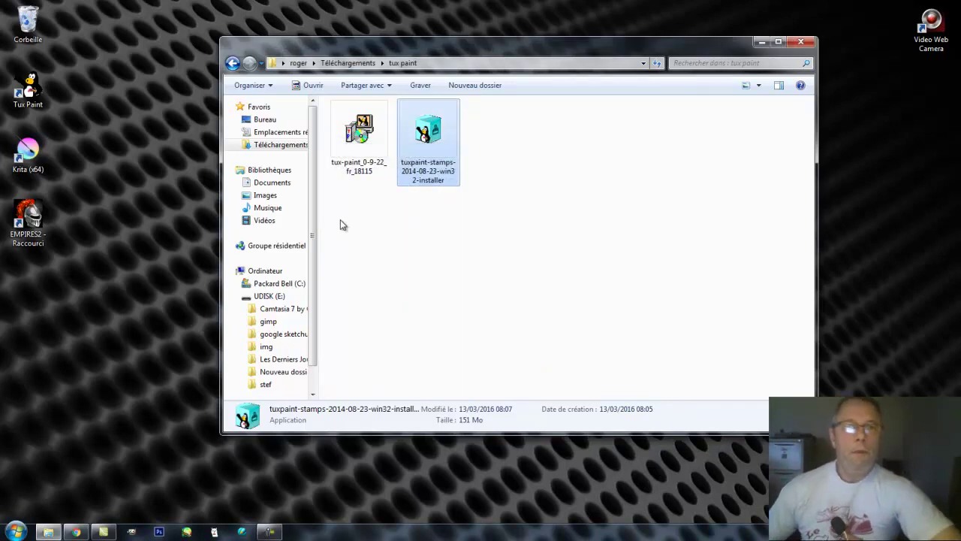
Launch Tux Paint and stamp the brown frog and the green striped frog side by side across the upper part of the canvas.
double_click(30, 89)
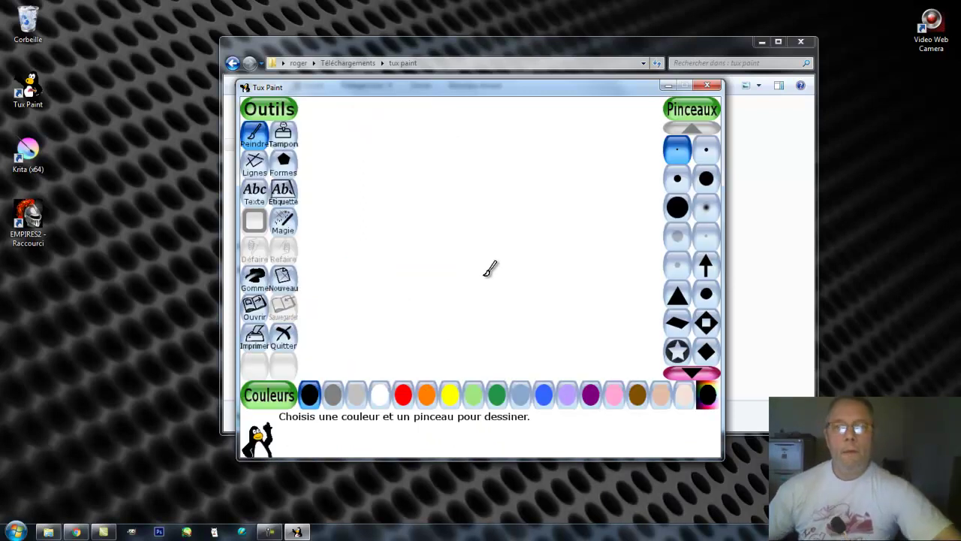
left_click(284, 138)
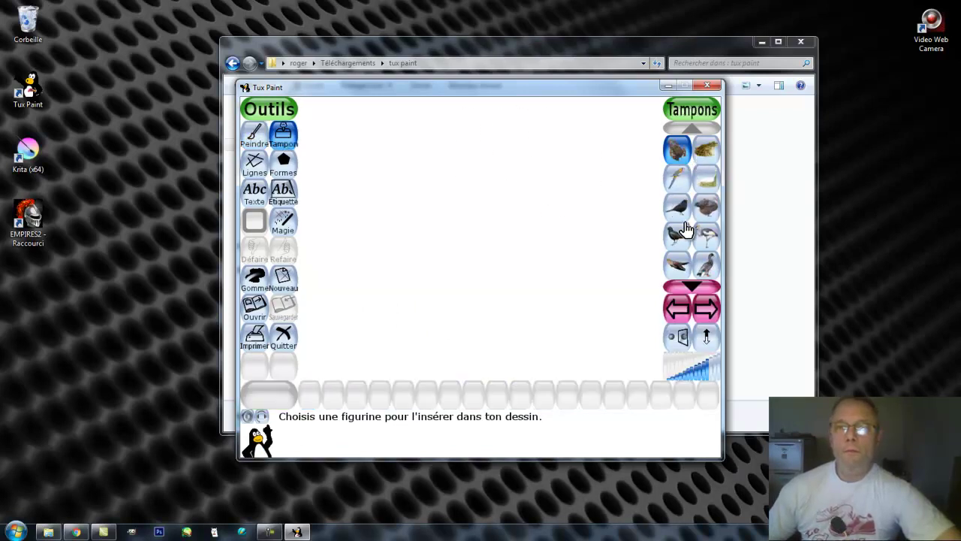
left_click(708, 158)
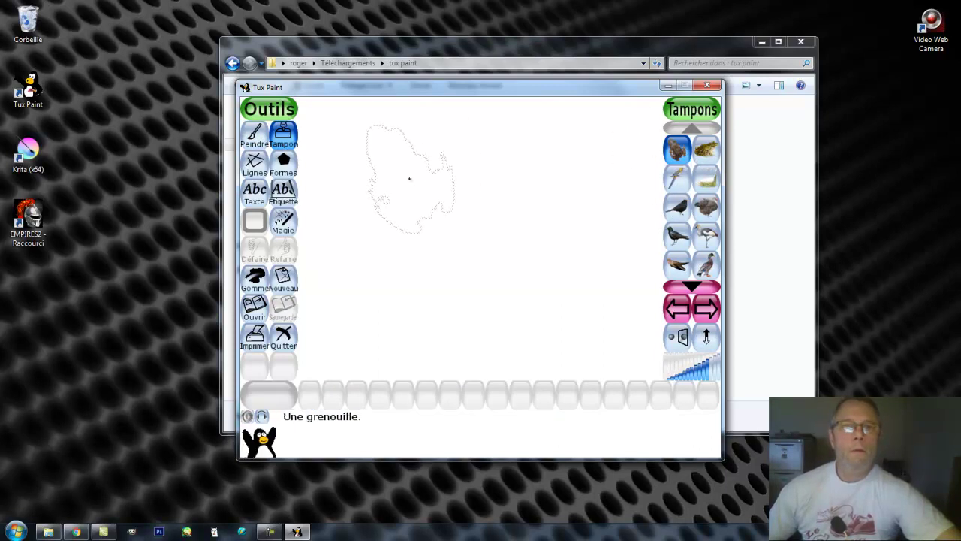
left_click(373, 167)
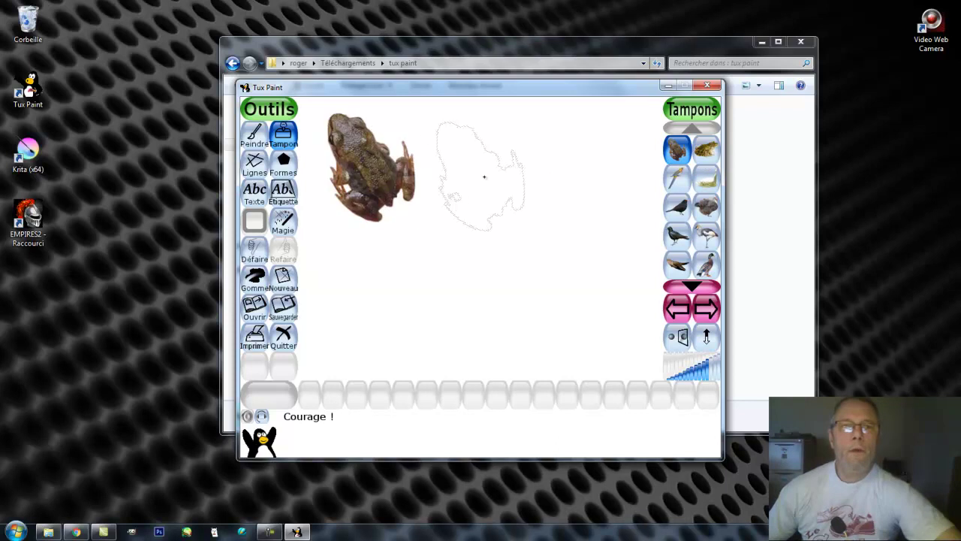
left_click(708, 153)
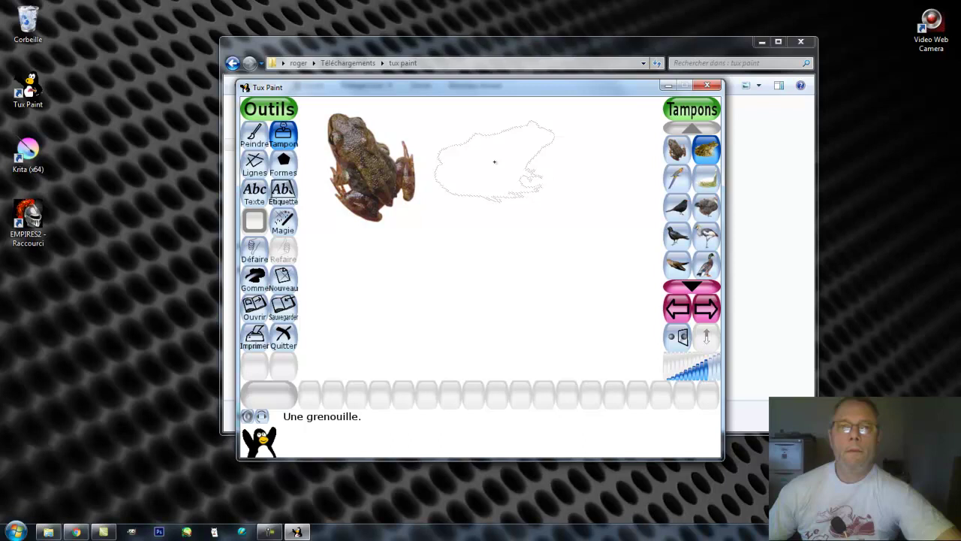
left_click(494, 161)
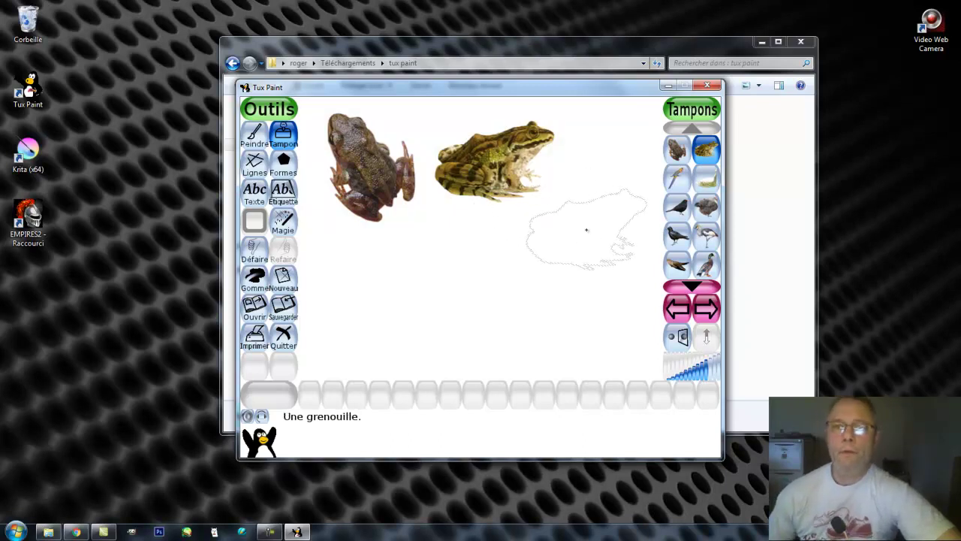
Stamp the duck and the great blue heron side by side below the two frogs.
left_click(692, 285)
left_click(692, 286)
left_click(691, 284)
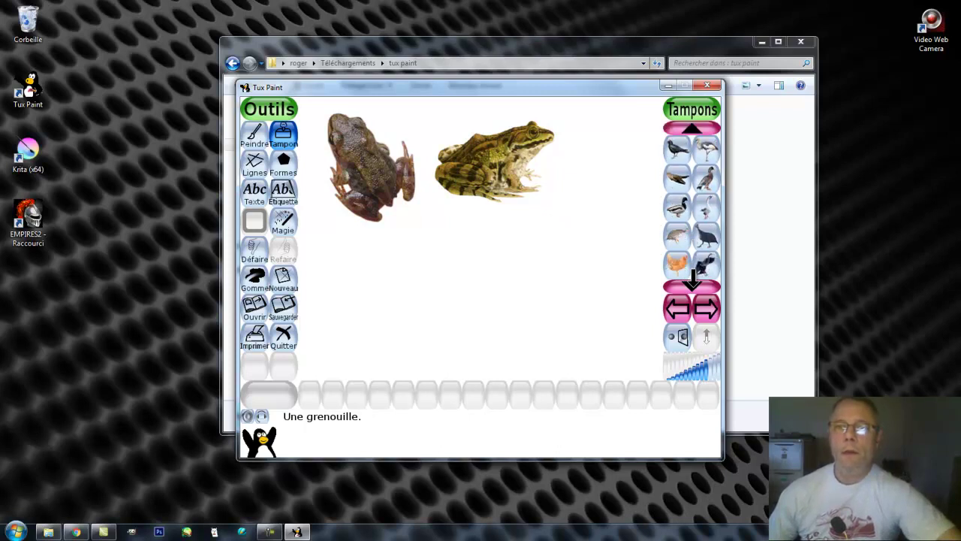
left_click(677, 209)
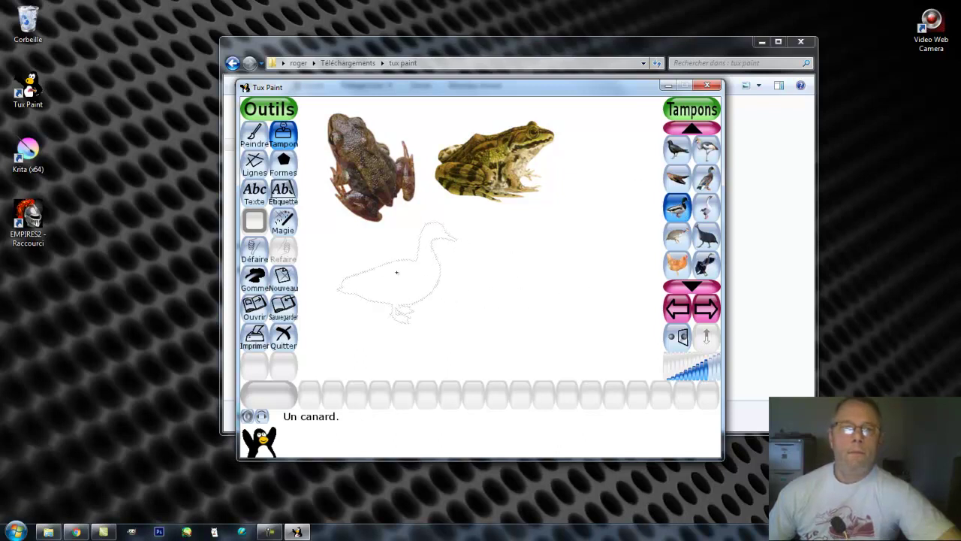
left_click(396, 272)
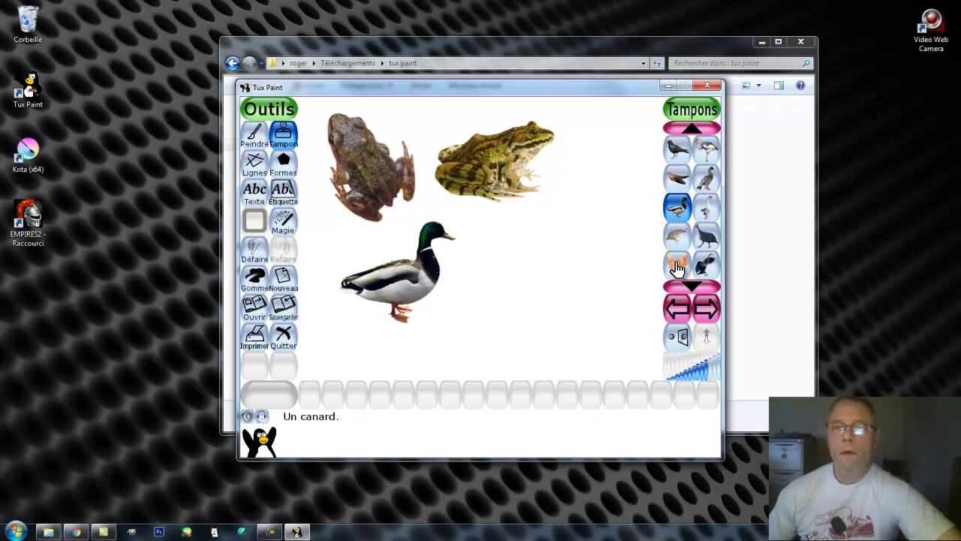
left_click(708, 270)
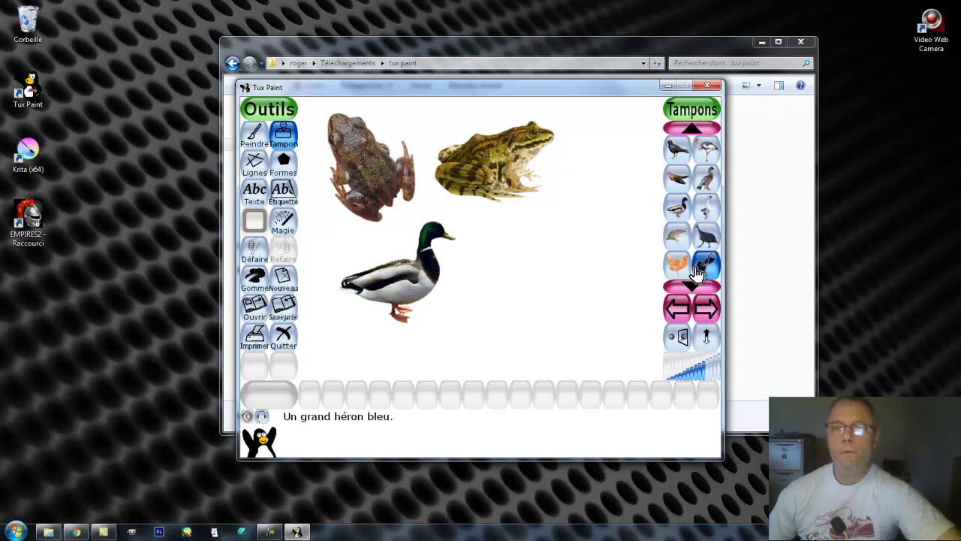
left_click(537, 268)
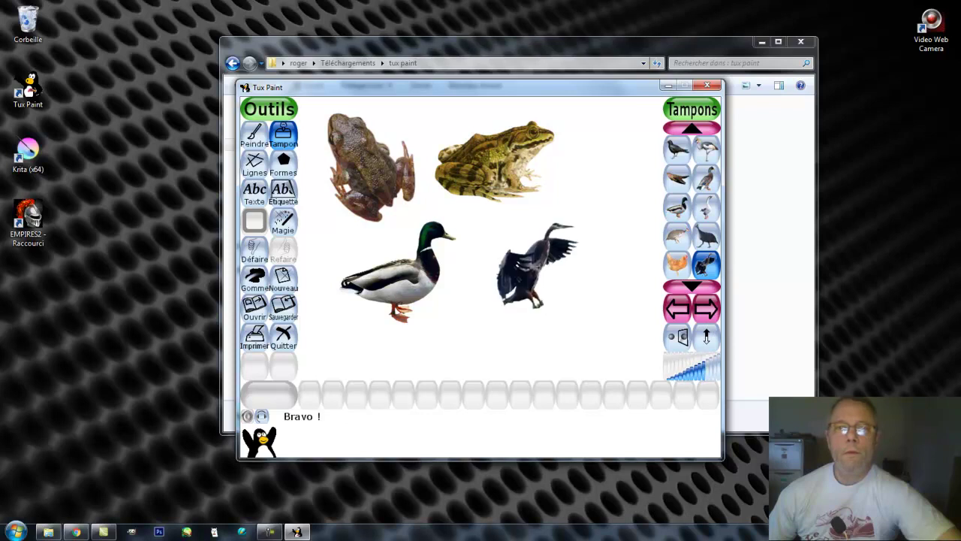
Look through the newly installed animal stamps further down the collection.
left_click(691, 284)
left_click(691, 283)
left_click(690, 283)
left_click(691, 284)
left_click(690, 284)
left_click(691, 284)
left_click(691, 284)
left_click(691, 284)
left_click(690, 284)
left_click(691, 284)
left_click(691, 284)
left_click(691, 284)
left_click(690, 284)
left_click(691, 284)
left_click(691, 284)
left_click(691, 284)
left_click(690, 284)
left_click(691, 284)
left_click(690, 284)
left_click(691, 284)
left_click(691, 284)
left_click(690, 284)
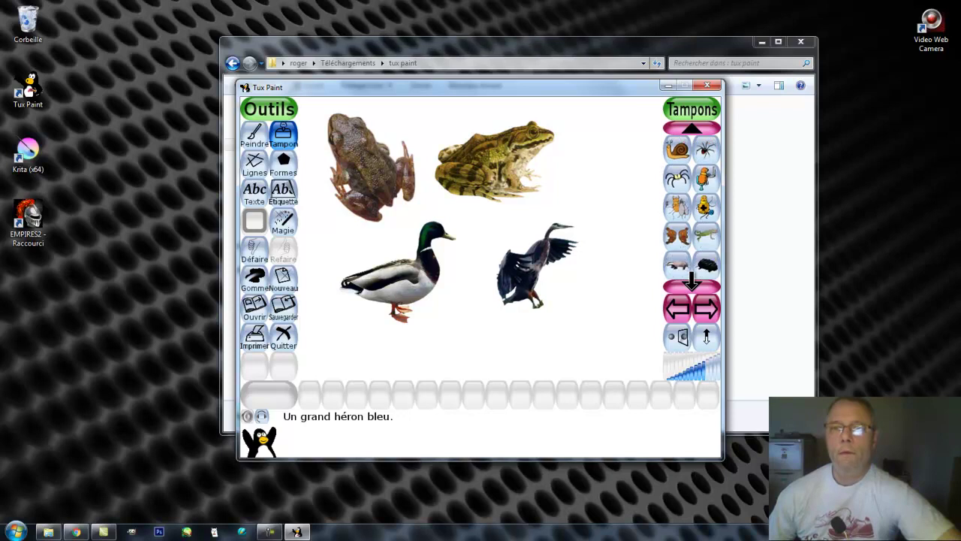
Stamp the happy lion beside the green striped frog.
left_click(691, 283)
left_click(690, 284)
left_click(691, 284)
left_click(691, 283)
left_click(690, 284)
left_click(690, 284)
left_click(691, 284)
left_click(691, 283)
left_click(691, 284)
left_click(691, 283)
left_click(690, 284)
left_click(691, 284)
left_click(691, 284)
left_click(690, 283)
left_click(690, 284)
left_click(691, 284)
left_click(691, 284)
left_click(691, 284)
left_click(691, 284)
left_click(691, 283)
left_click(691, 284)
left_click(691, 284)
left_click(691, 284)
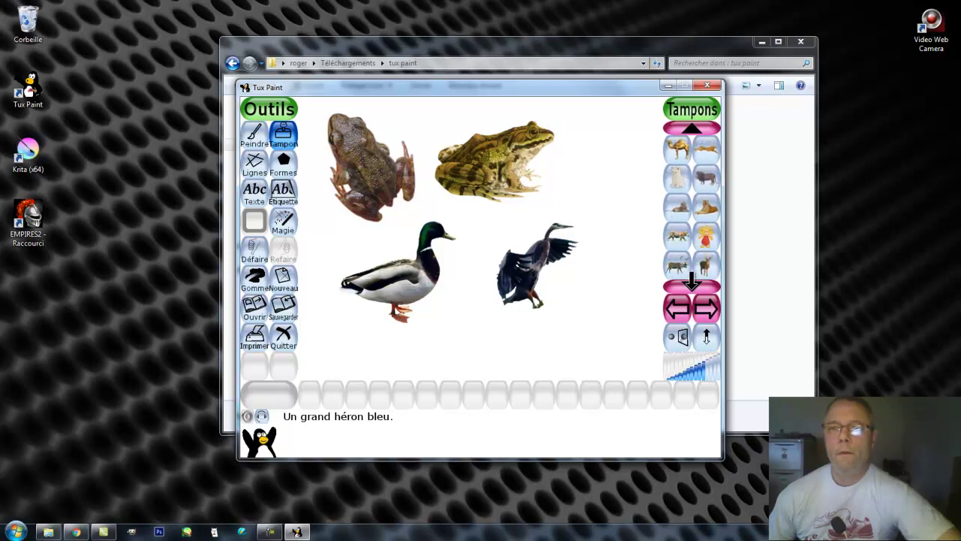
left_click(706, 237)
left_click(595, 186)
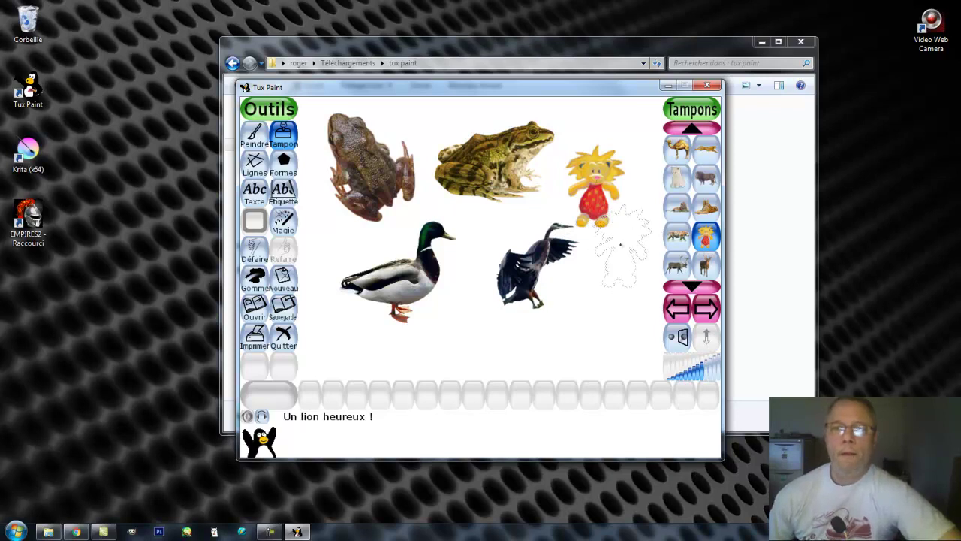
Look through the remaining animal stamps to the end of the category.
left_click(691, 284)
left_click(692, 284)
left_click(691, 284)
left_click(691, 284)
left_click(691, 284)
left_click(692, 284)
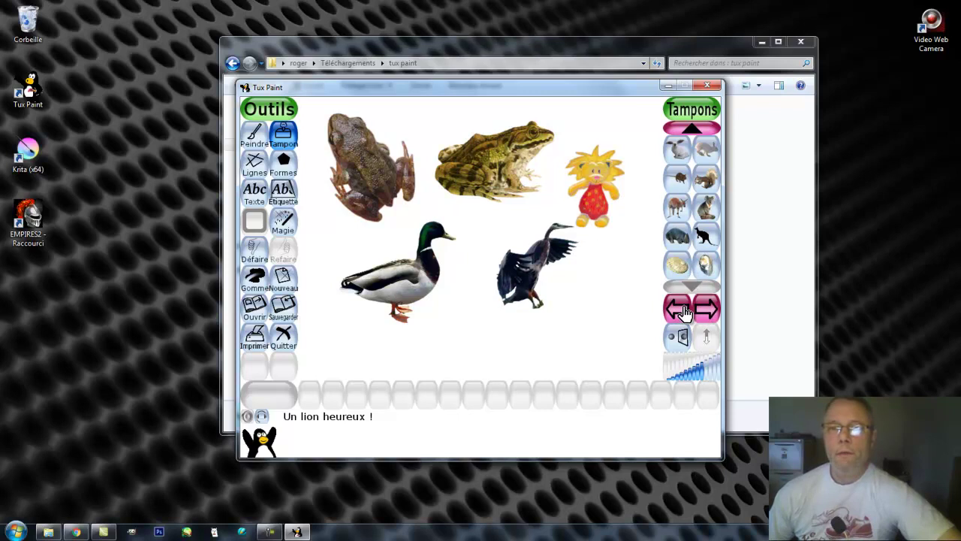
Look through the vehicle stamps, from wheels and trucks to cars, aircraft, buses and boats.
left_click(677, 310)
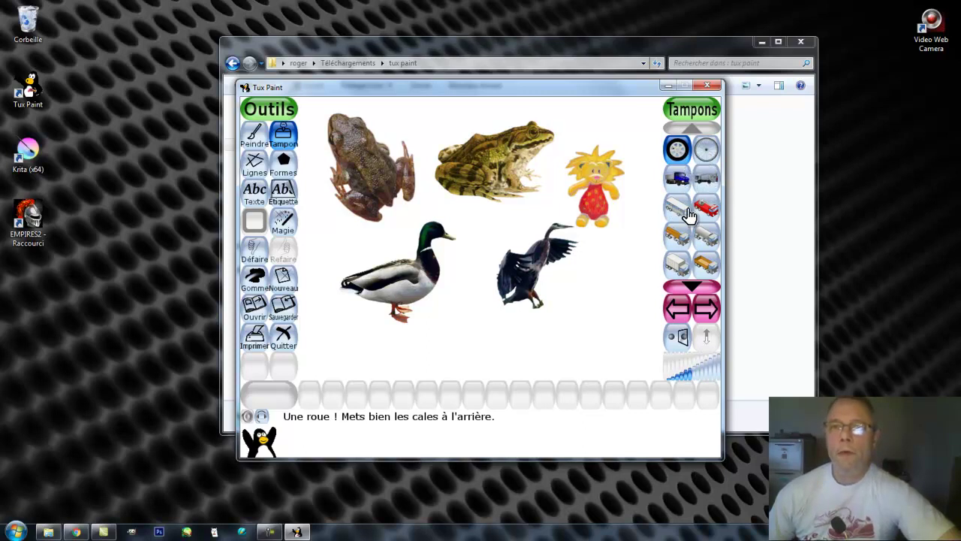
left_click(695, 278)
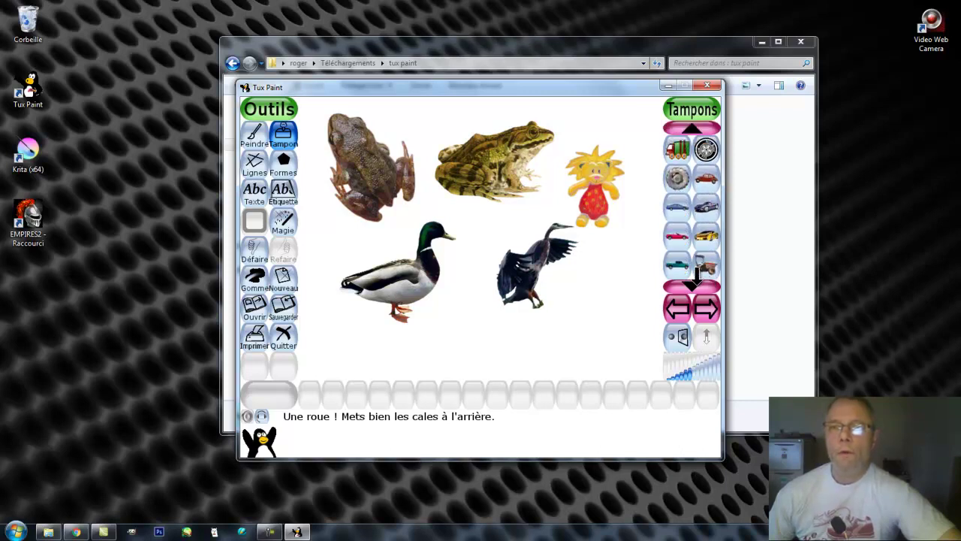
left_click(696, 278)
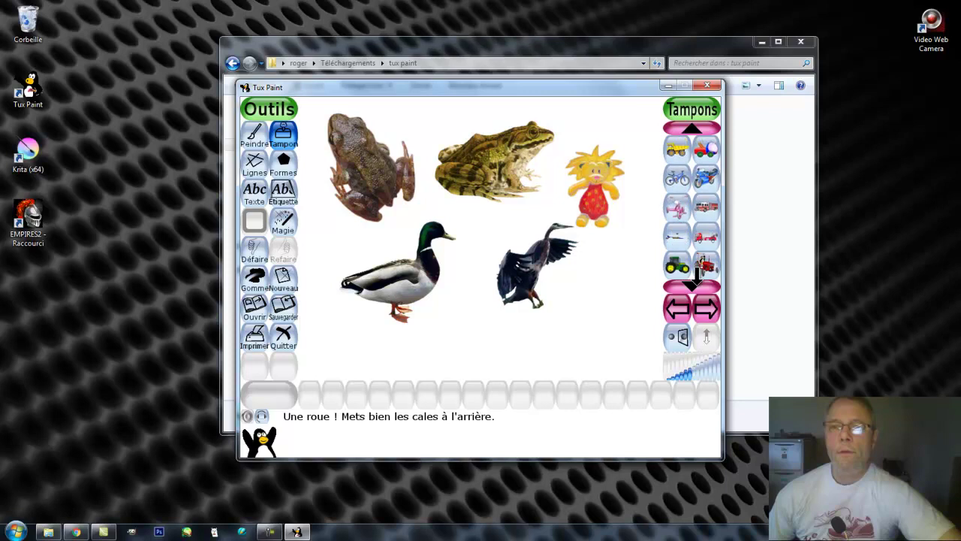
left_click(695, 278)
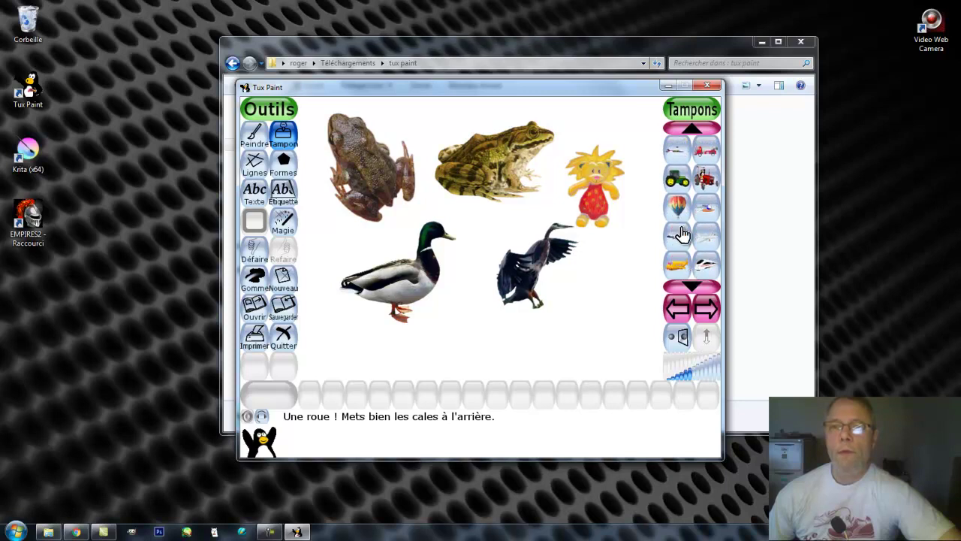
left_click(691, 282)
left_click(692, 282)
left_click(691, 283)
left_click(691, 283)
left_click(692, 283)
left_click(692, 282)
left_click(692, 283)
left_click(691, 282)
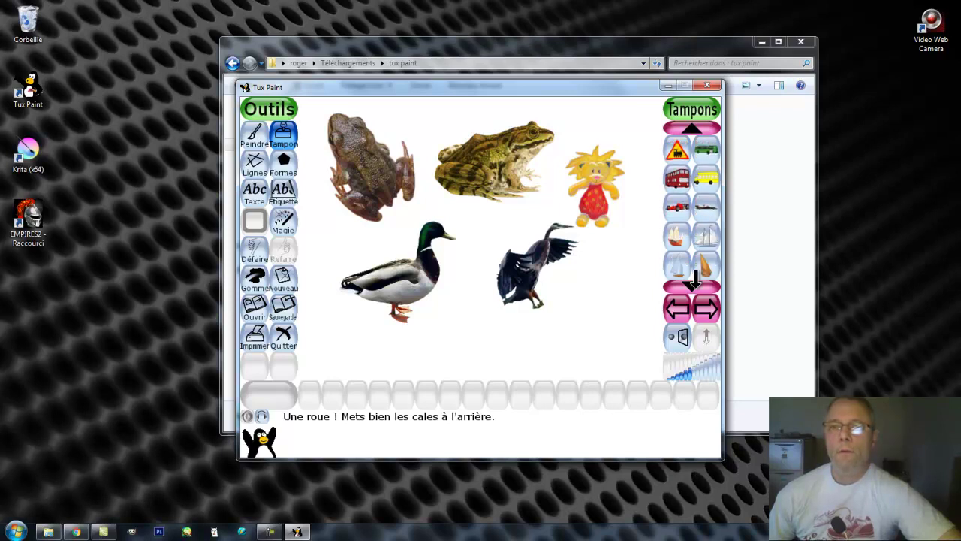
left_click(691, 282)
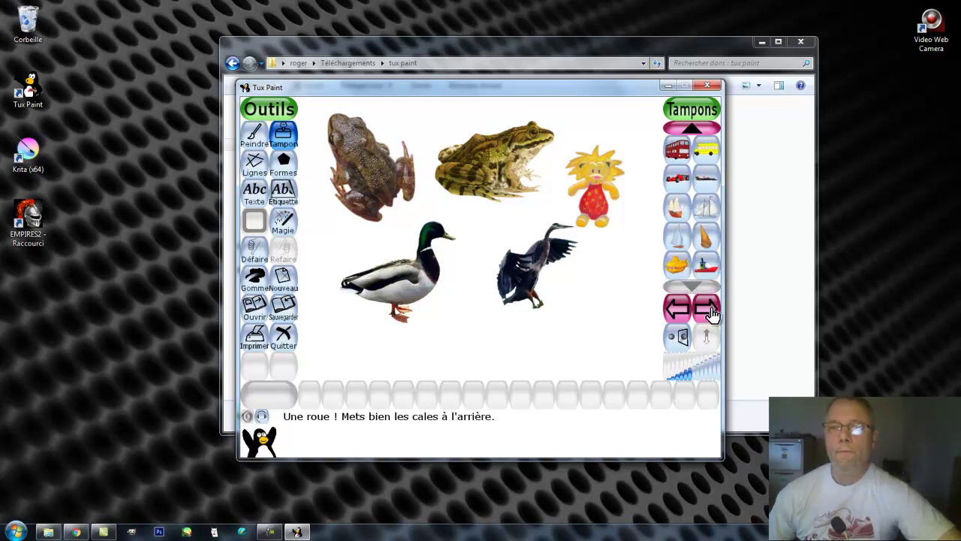
Stamp the English red mailbox below the lion and the American blue mailbox between the duck and the heron.
left_click(676, 309)
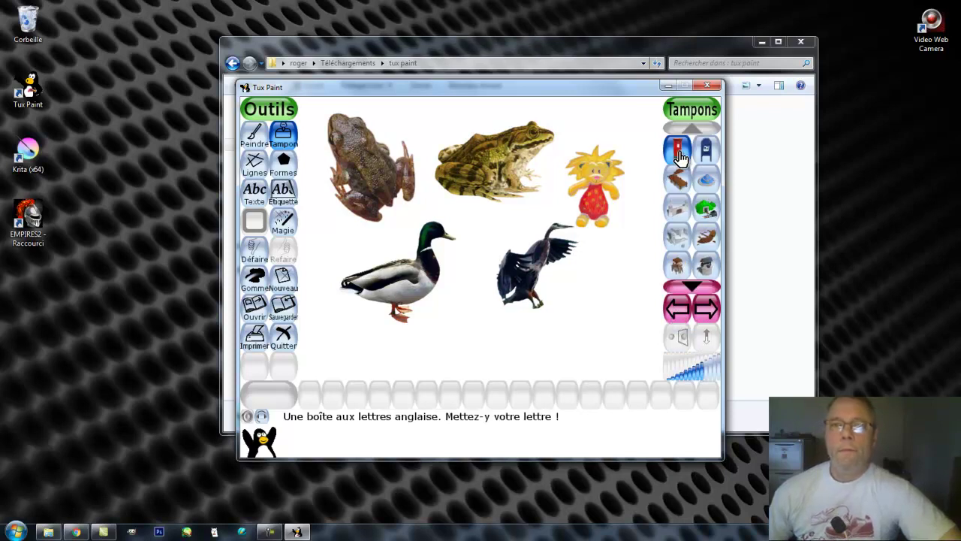
left_click(607, 282)
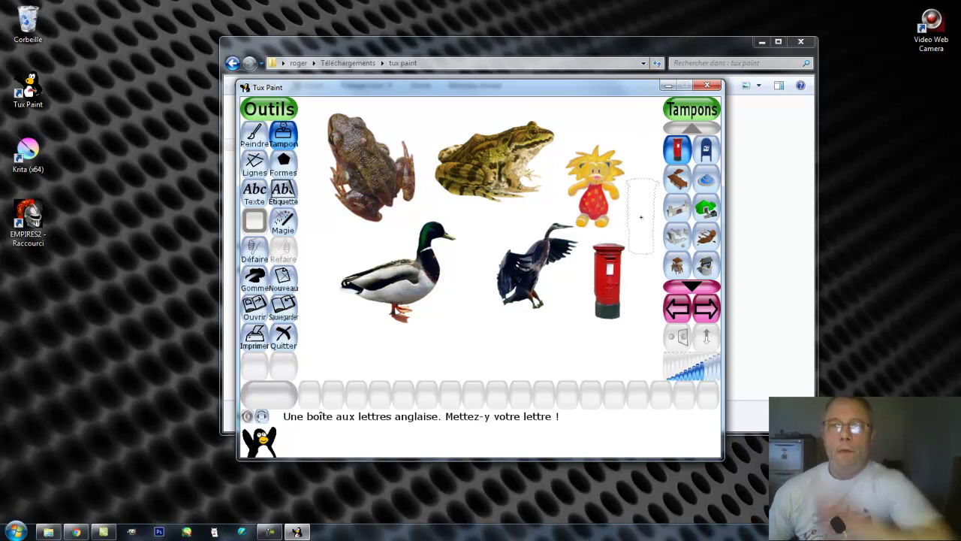
left_click(707, 152)
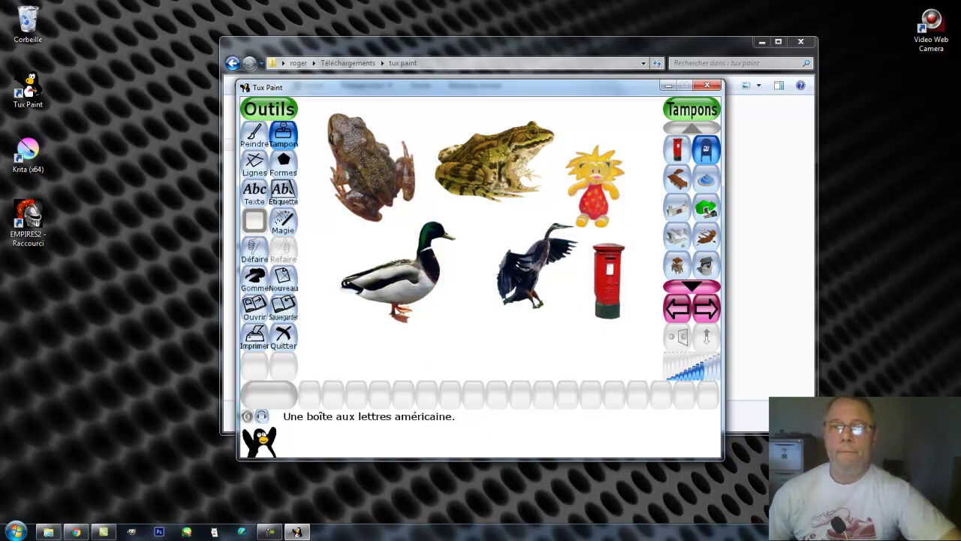
left_click(470, 255)
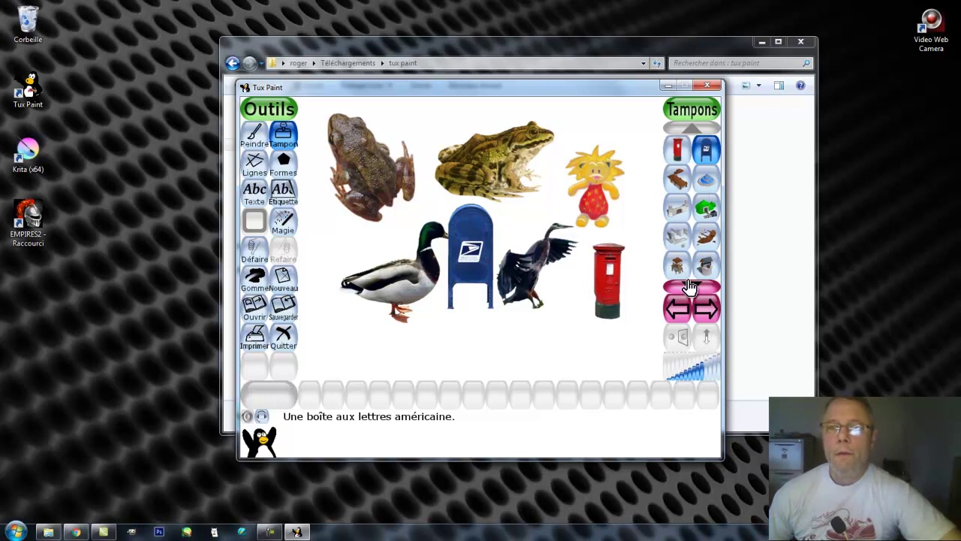
Stamp the castle gate above the heron and the well between the heron and the red mailbox.
left_click(681, 216)
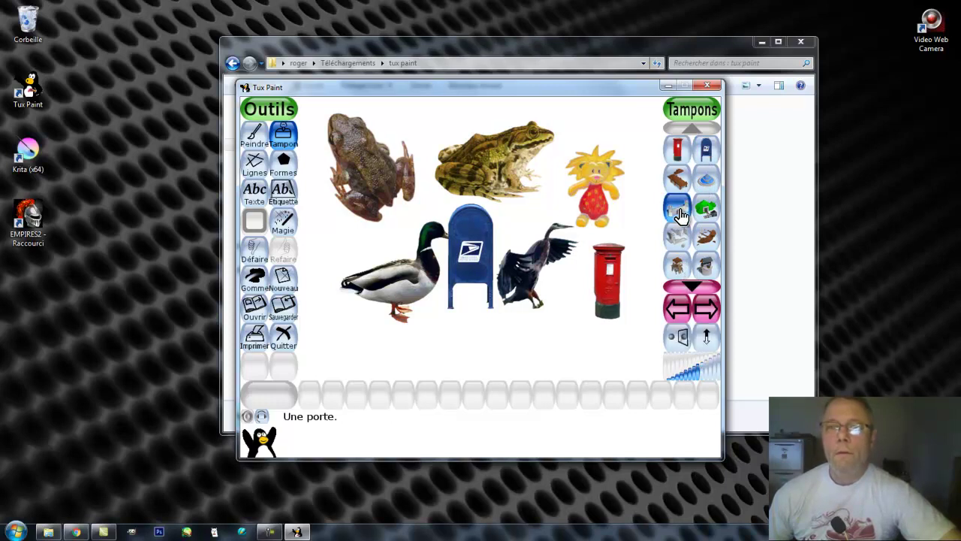
left_click(515, 211)
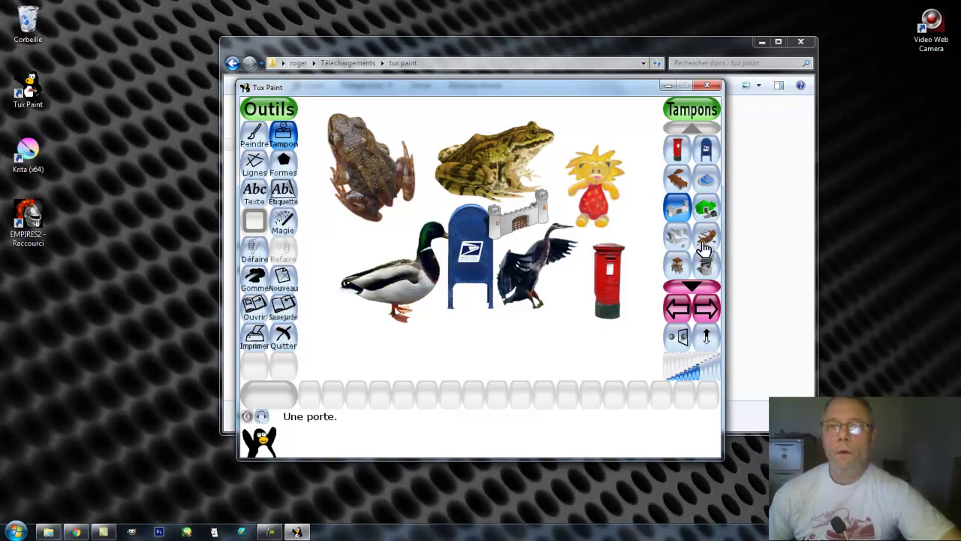
left_click(706, 265)
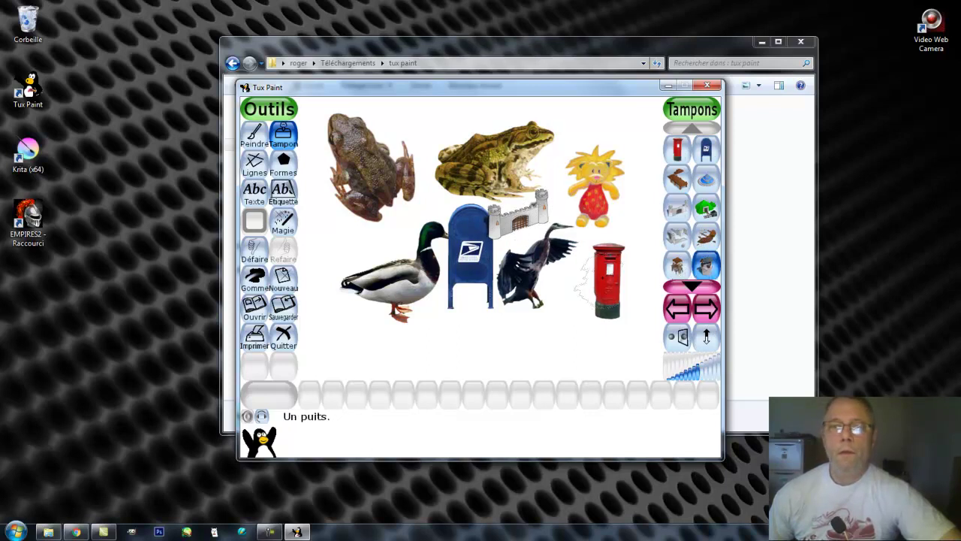
left_click(560, 288)
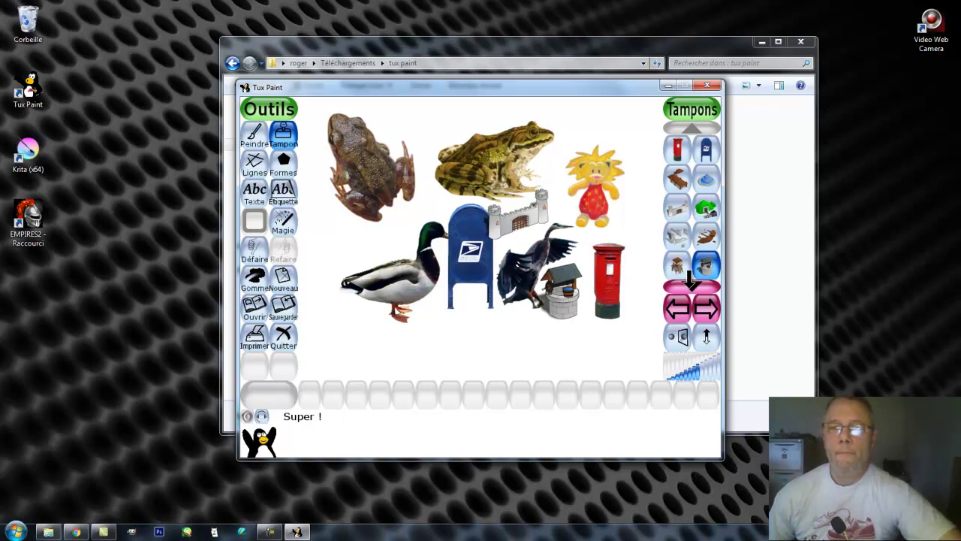
Look through the remaining stamps of this category, including the flags, buildings, traffic lights and road signs.
left_click(691, 286)
left_click(691, 286)
left_click(690, 286)
left_click(691, 286)
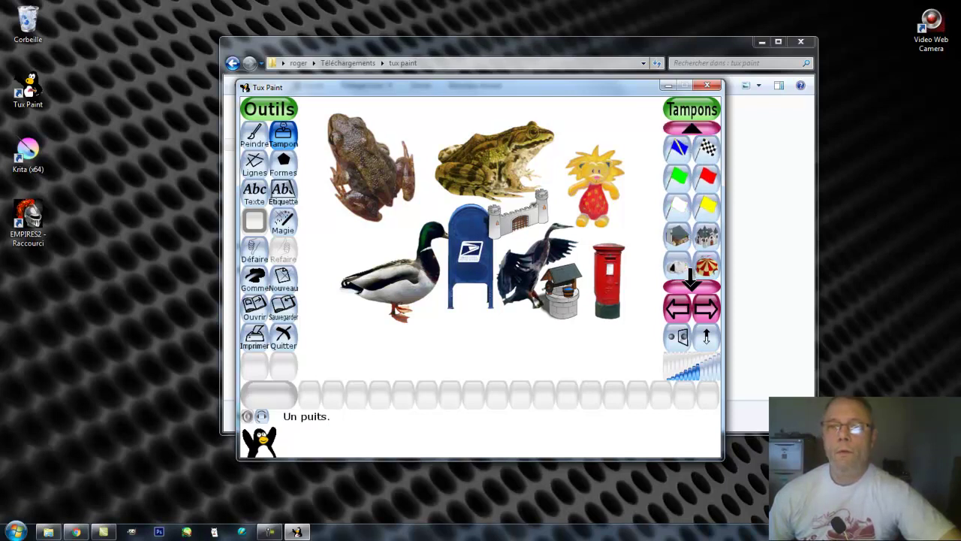
left_click(691, 286)
left_click(691, 286)
left_click(691, 286)
left_click(691, 286)
left_click(691, 286)
left_click(691, 286)
left_click(691, 286)
left_click(691, 286)
left_click_drag(692, 282, 691, 282)
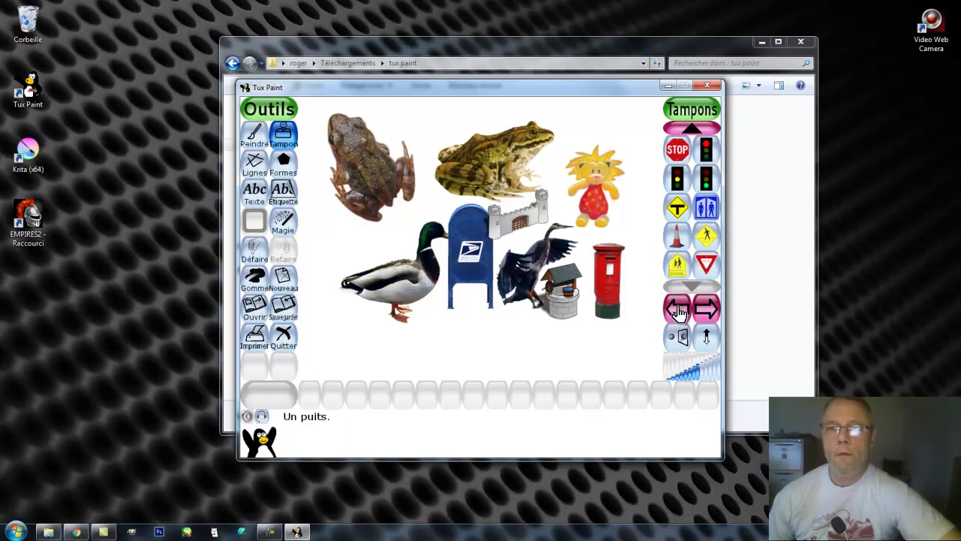
Switch to the stamp category with clock faces and erase everything on the canvas with the largest square eraser.
left_click(678, 313)
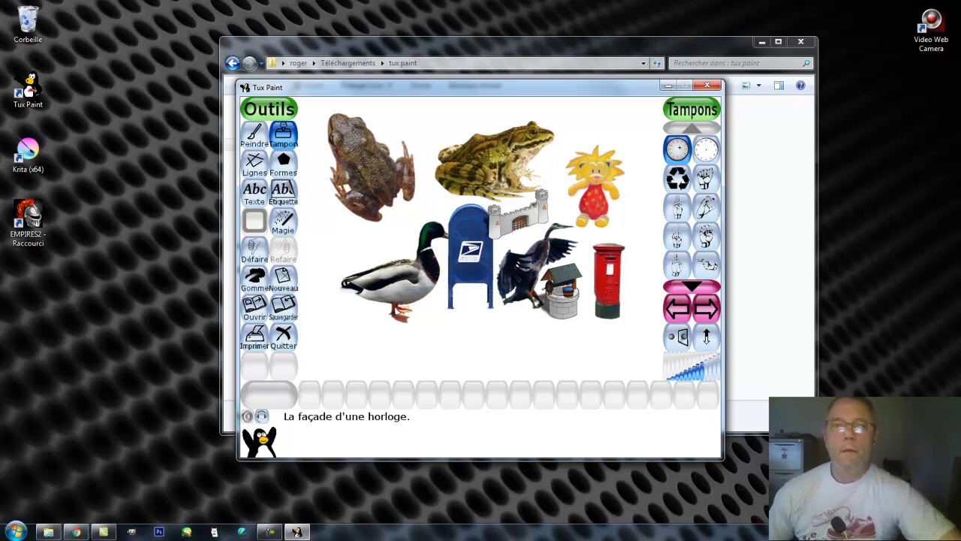
left_click(254, 279)
mouse_move(327, 157)
left_mouse_down()
mouse_move(600, 150)
mouse_move(353, 187)
mouse_move(575, 206)
mouse_move(373, 274)
mouse_move(608, 275)
mouse_move(578, 314)
left_mouse_up()
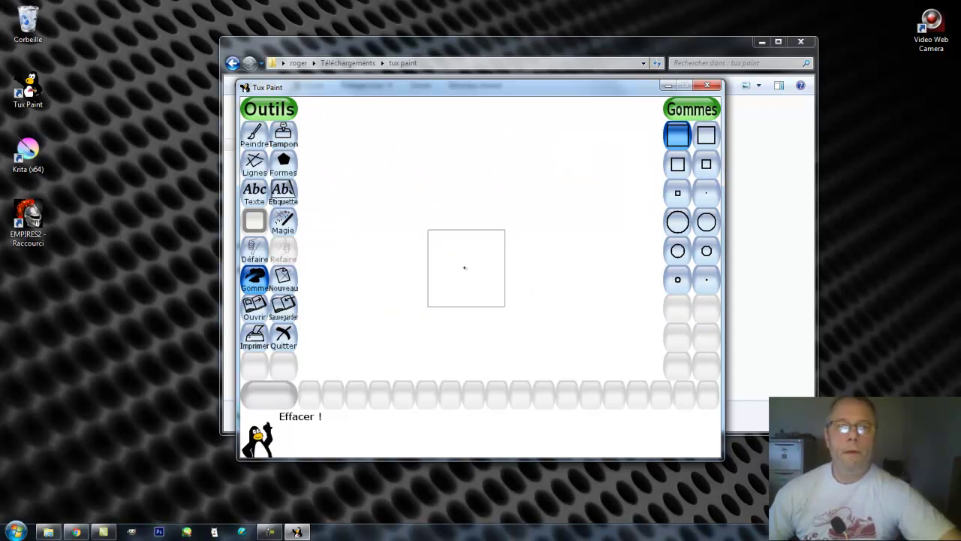
Stamp the grey clock face in the upper-left part of the empty canvas.
left_click(282, 135)
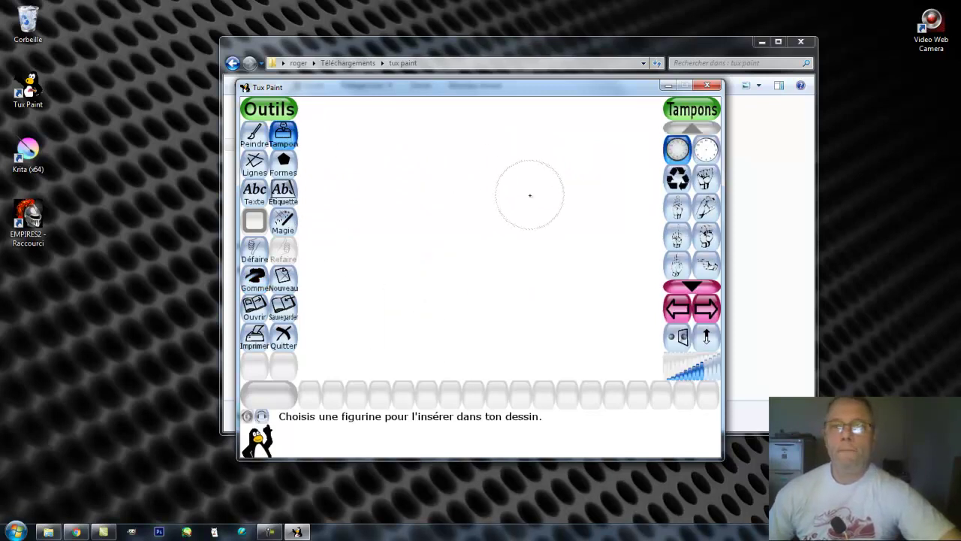
left_click(680, 151)
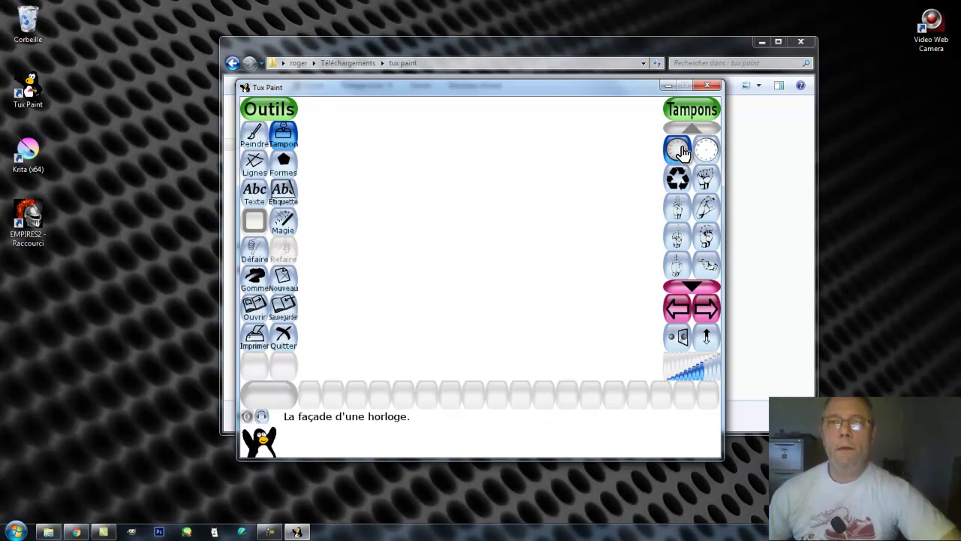
left_click(380, 161)
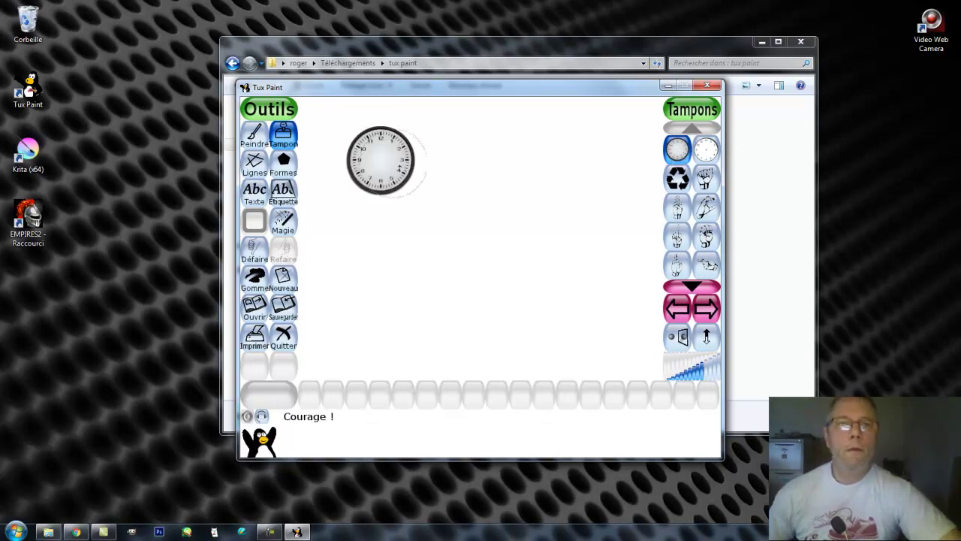
Stamp the large white clock face over the grey one and the American Sign Language letter C to its right.
left_click(678, 153)
left_click(705, 150)
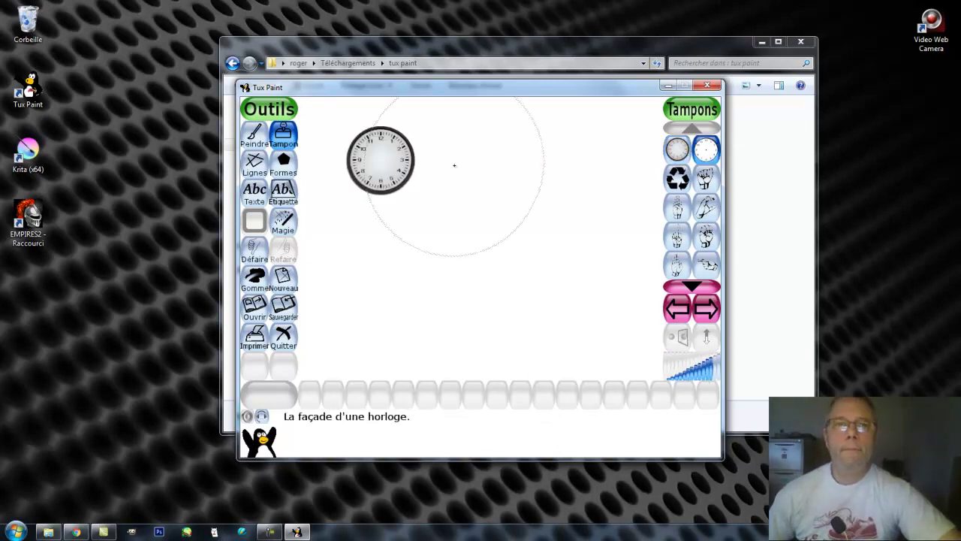
left_click(388, 185)
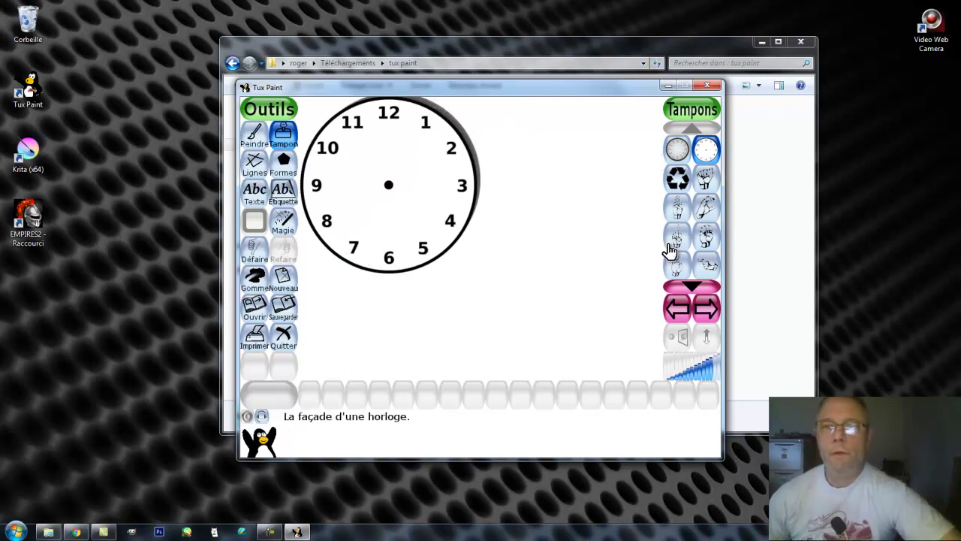
left_click(709, 211)
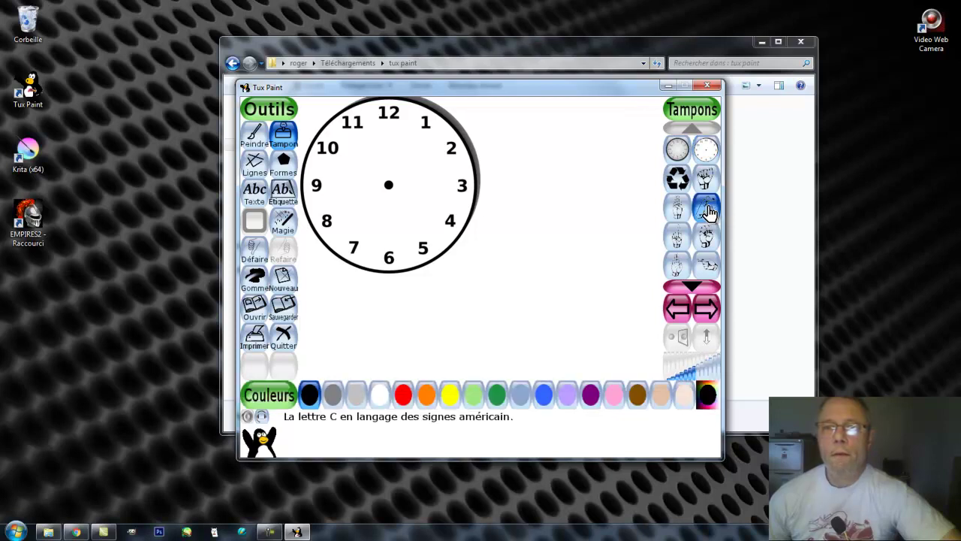
left_click(542, 203)
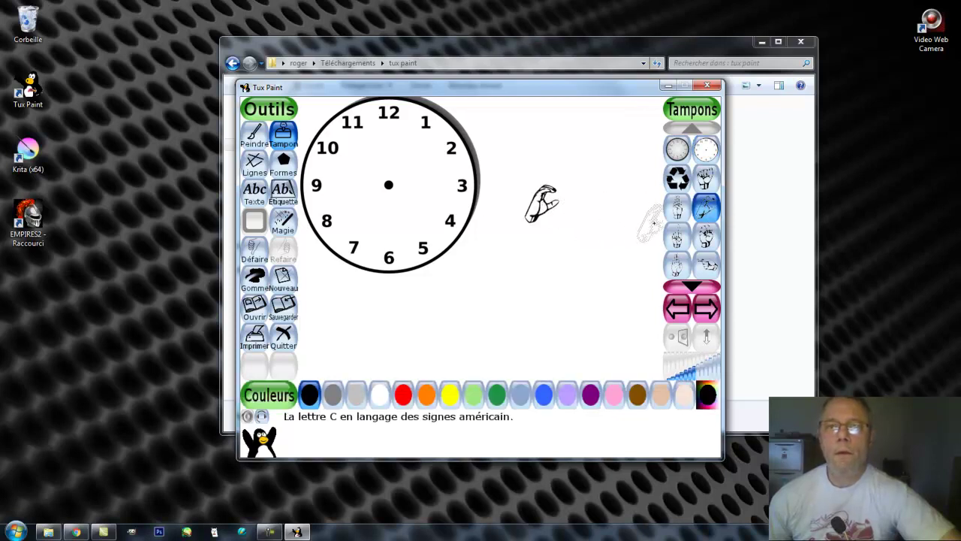
Look through the symbol stamps, including accented letters, chess pieces, smileys, digits, comparison signs and currency signs.
left_click(692, 283)
left_click(691, 284)
left_click(692, 284)
left_click(692, 284)
left_click(691, 284)
left_click(692, 283)
left_click(691, 284)
left_click(691, 284)
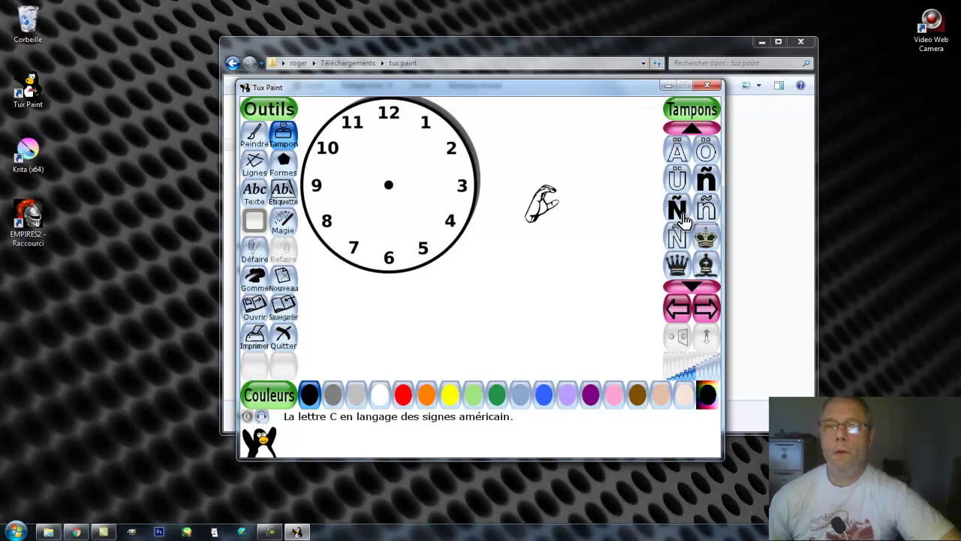
left_click(689, 285)
left_click(689, 286)
left_click(689, 285)
left_click(690, 285)
left_click(689, 284)
left_click(689, 284)
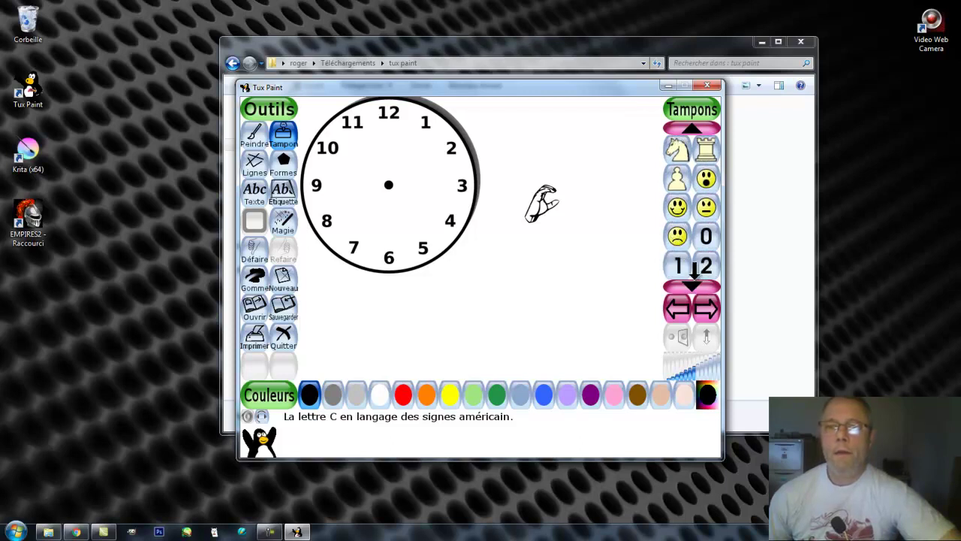
double_click(695, 283)
double_click(695, 282)
triple_click(695, 282)
double_click(695, 283)
left_click(691, 281)
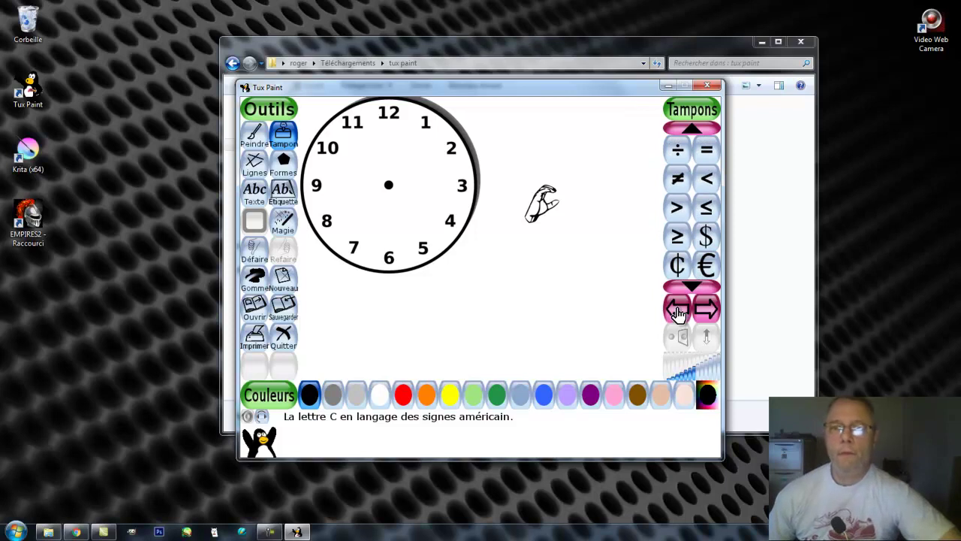
Look through the sports stamps, previewing the American football and the cricket ball.
left_click(678, 313)
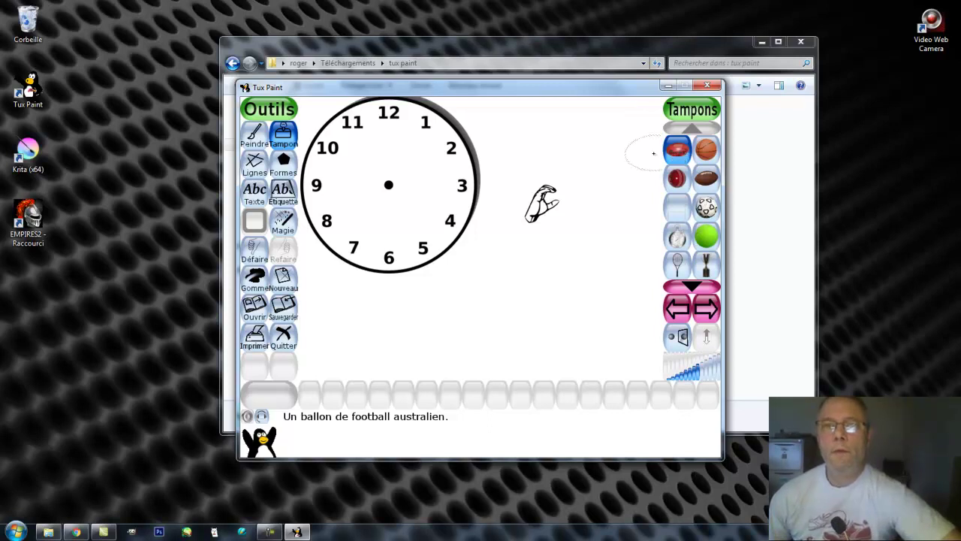
left_click(706, 180)
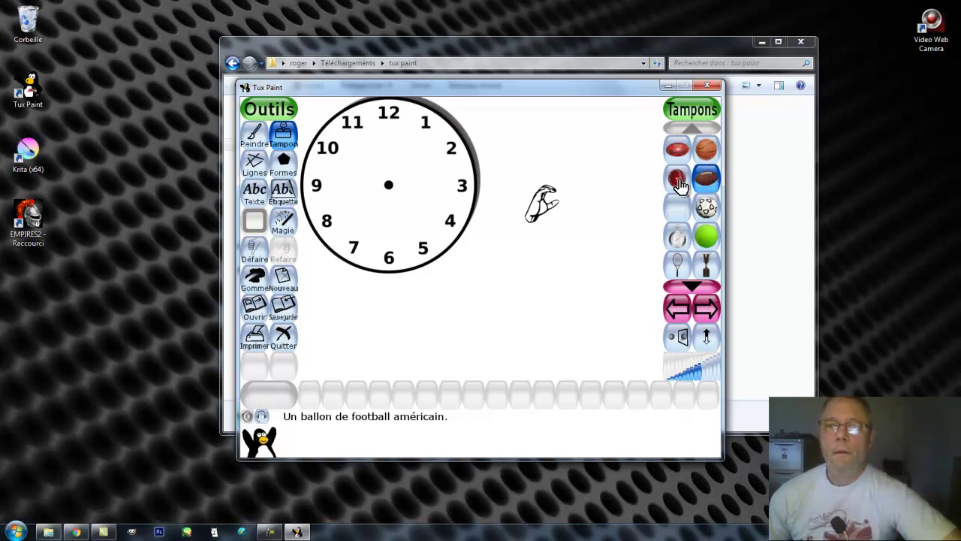
left_click(678, 181)
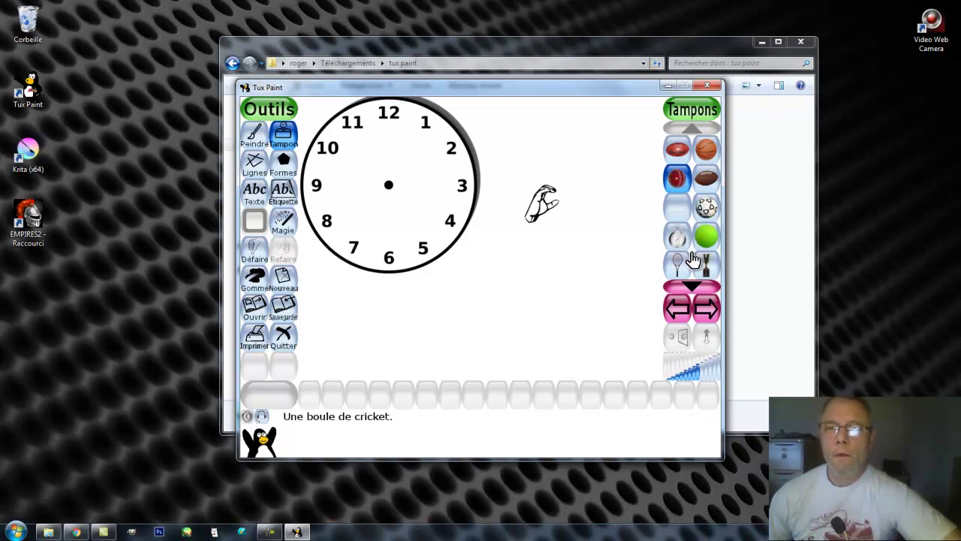
left_click(692, 284)
left_click(691, 283)
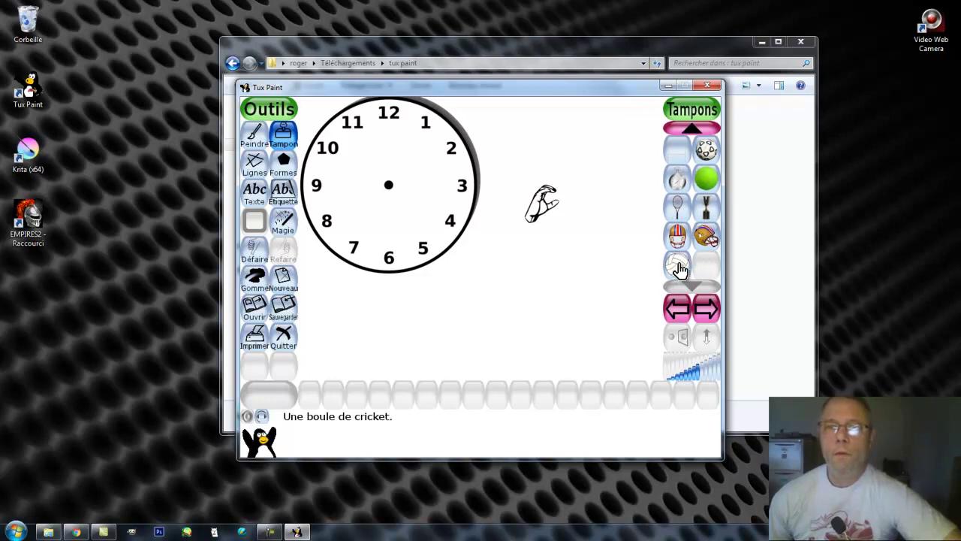
Stamp the spacewalking astronaut from the space stamps to the lower right of the hand sign.
left_click(678, 266)
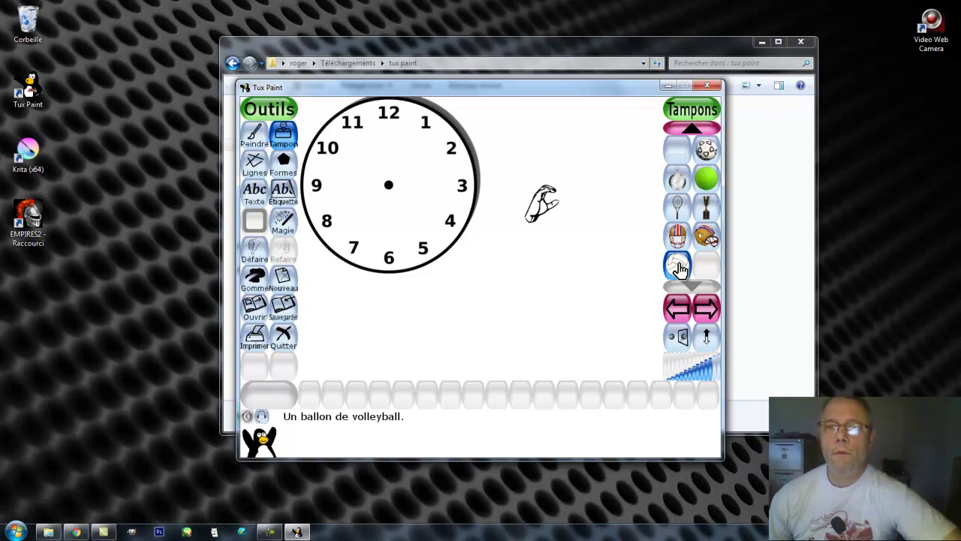
left_click(678, 311)
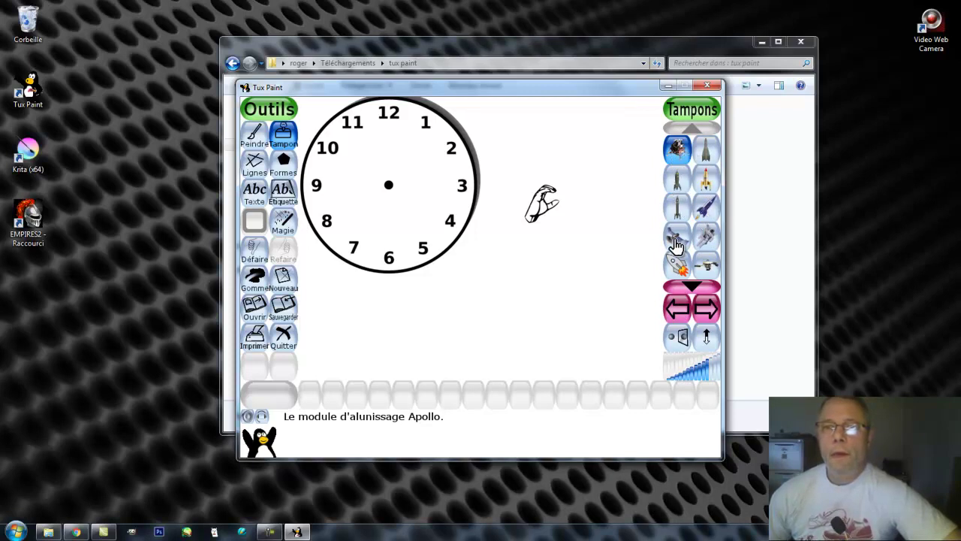
left_click(708, 237)
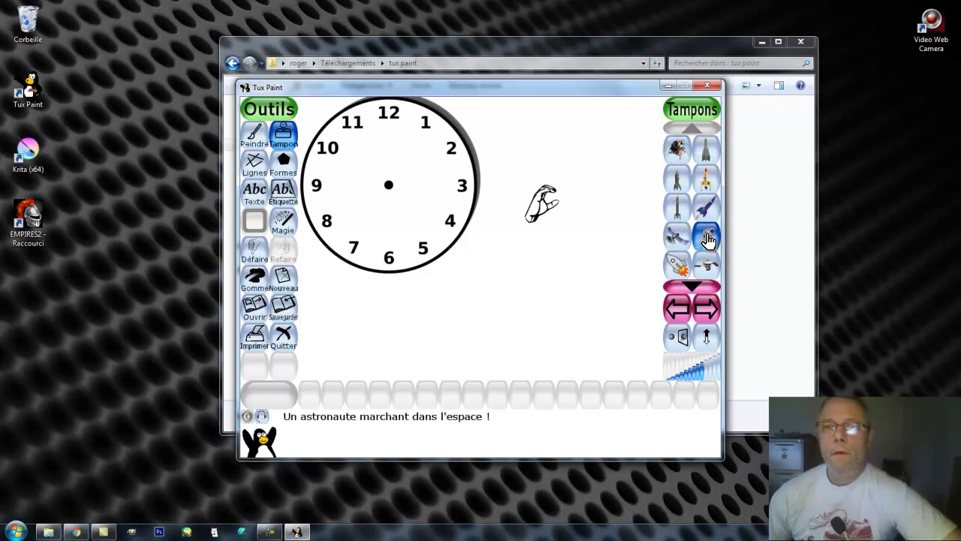
left_click(601, 246)
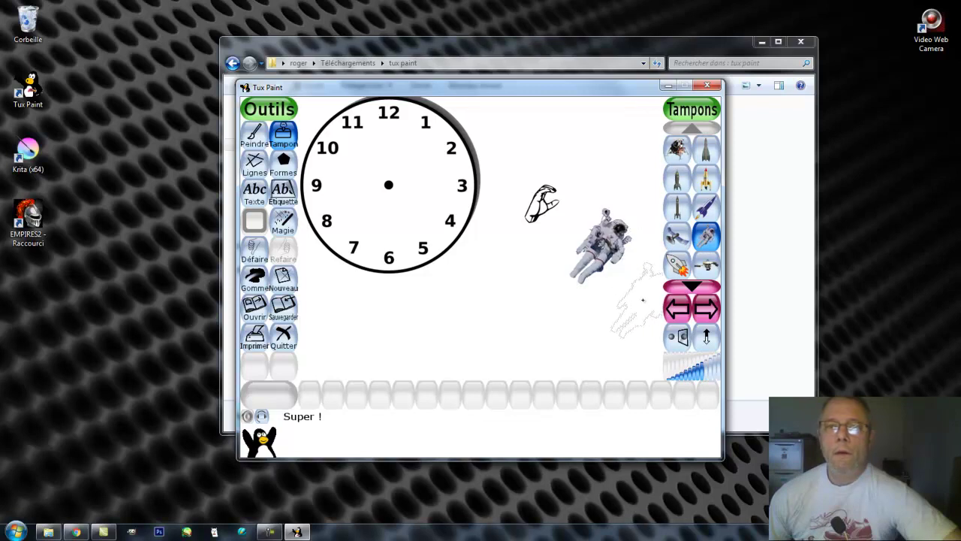
Stamp the planet Earth from the space stamps below the hand sign, between the clock and the astronaut.
left_click(691, 285)
left_click(691, 286)
left_click(692, 285)
left_click(691, 285)
left_click(691, 285)
left_click(692, 285)
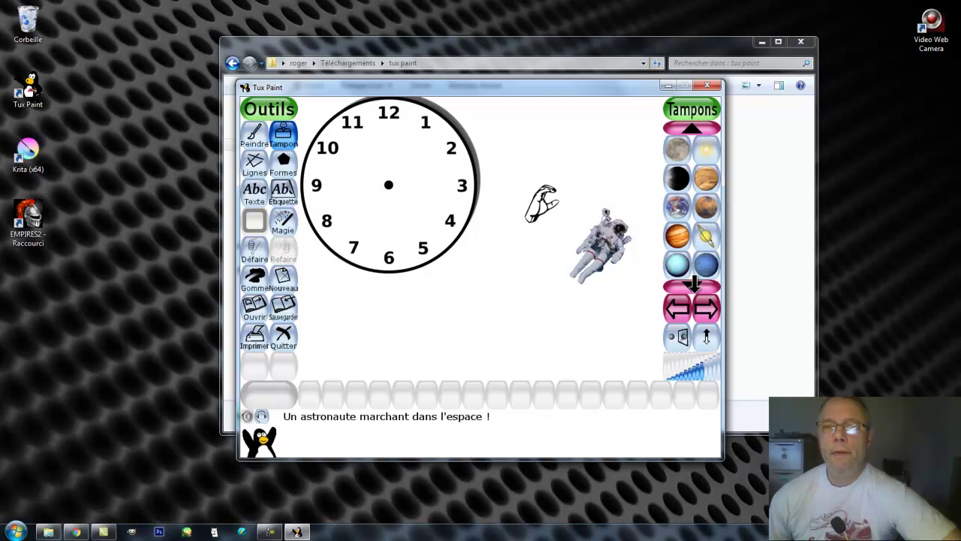
left_click(678, 210)
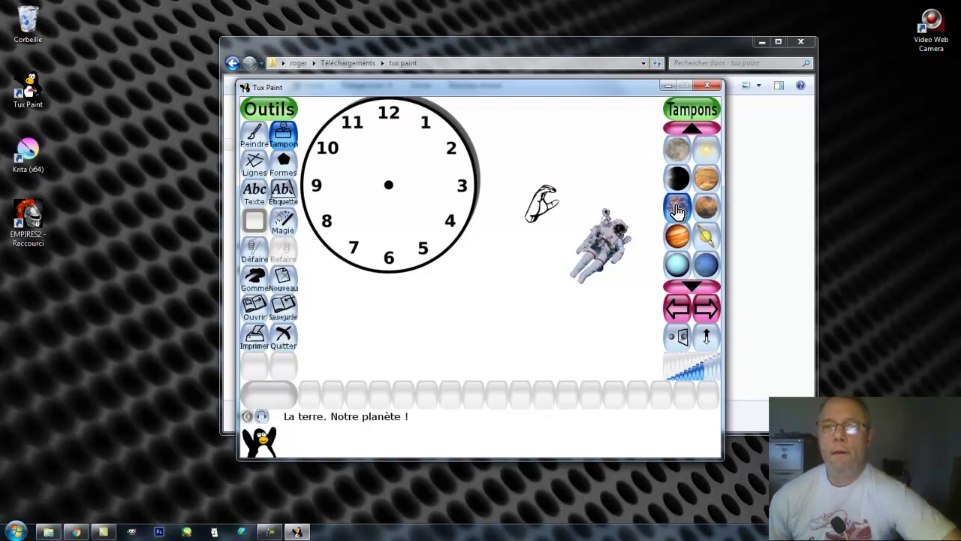
left_click(502, 275)
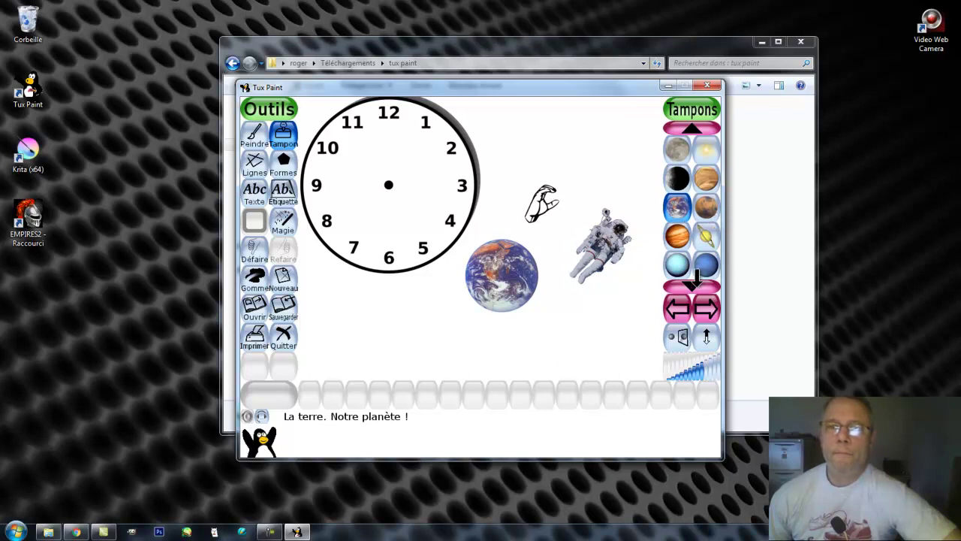
left_click(691, 284)
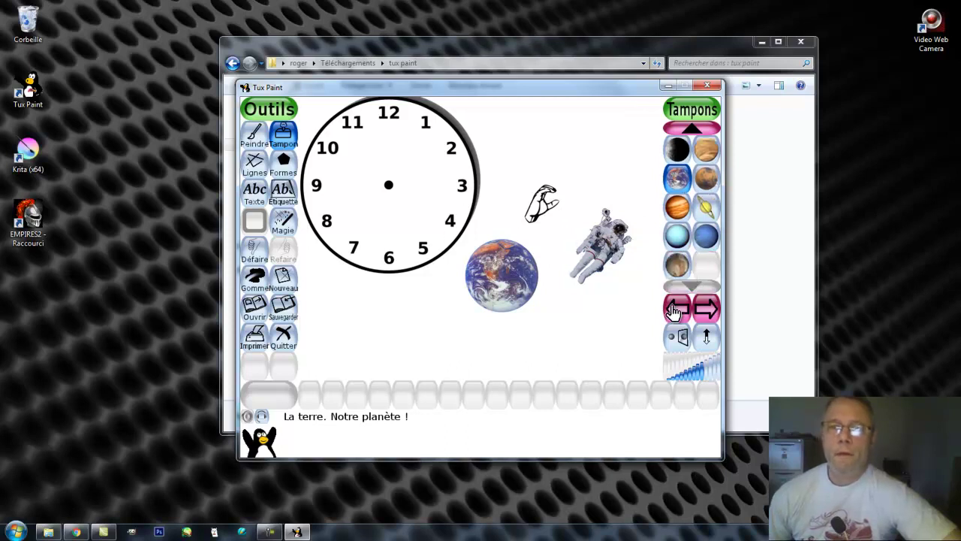
Stamp a small lit candle from the holiday stamps above the astronaut.
left_click(677, 314)
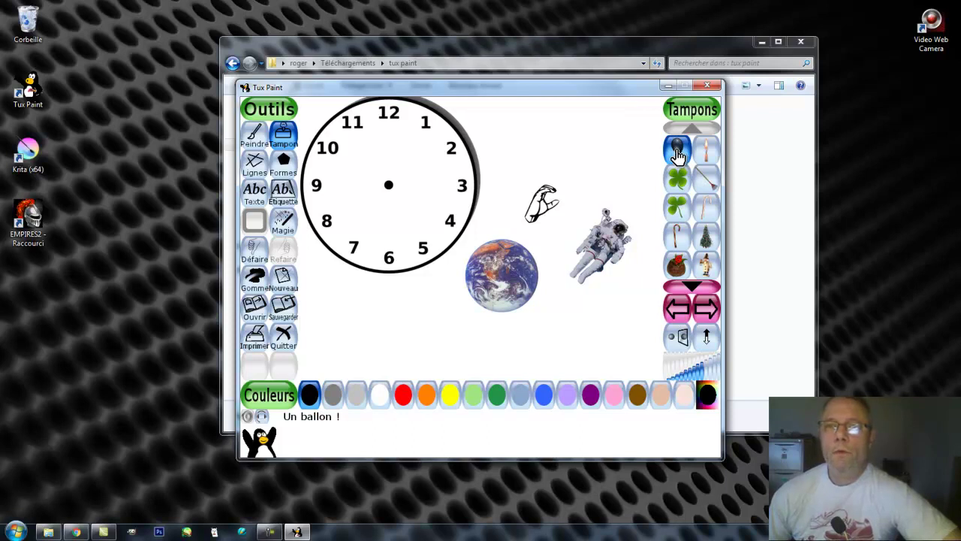
left_click(700, 154)
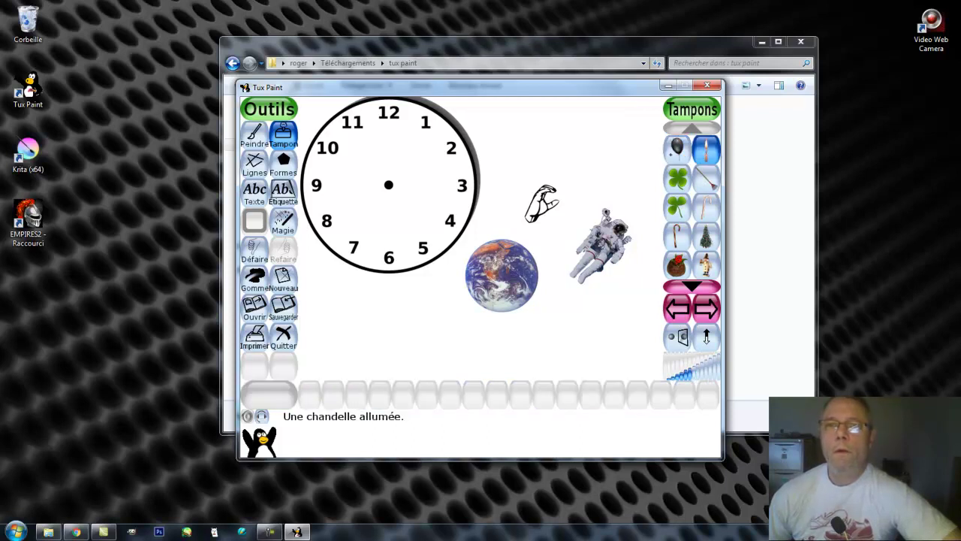
left_click(599, 165)
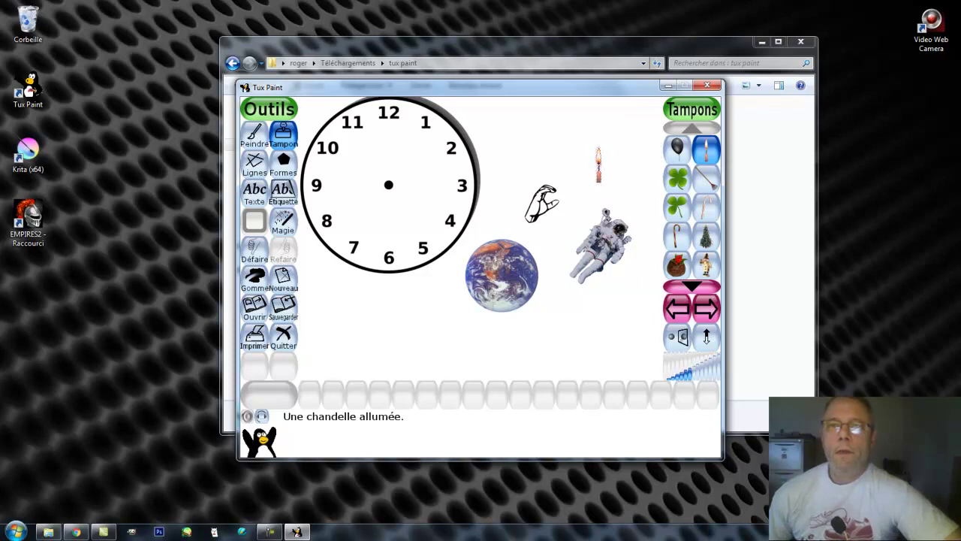
Stamp an enlarged lit candle between the Earth and the astronaut, and a tiny one above the hand sign.
left_click(708, 380)
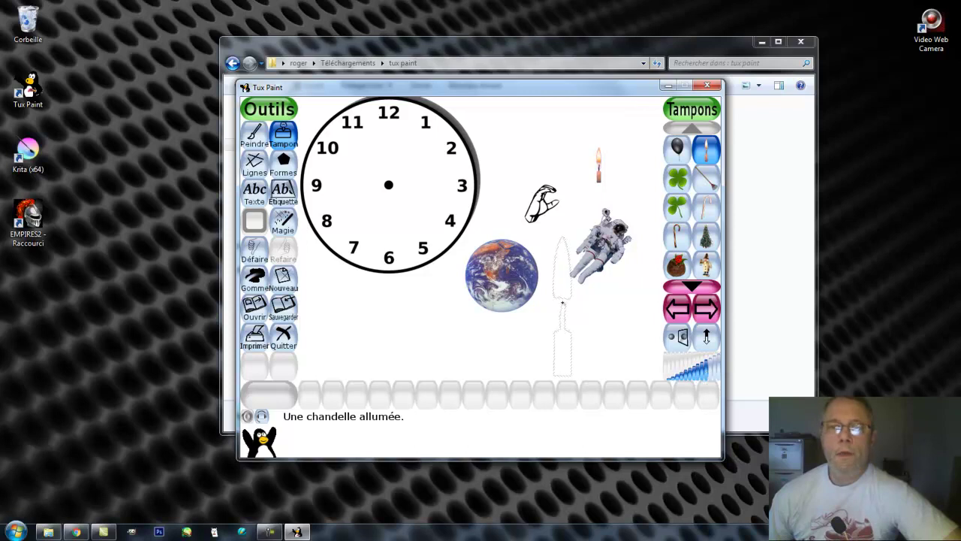
left_click(560, 275)
left_click(680, 378)
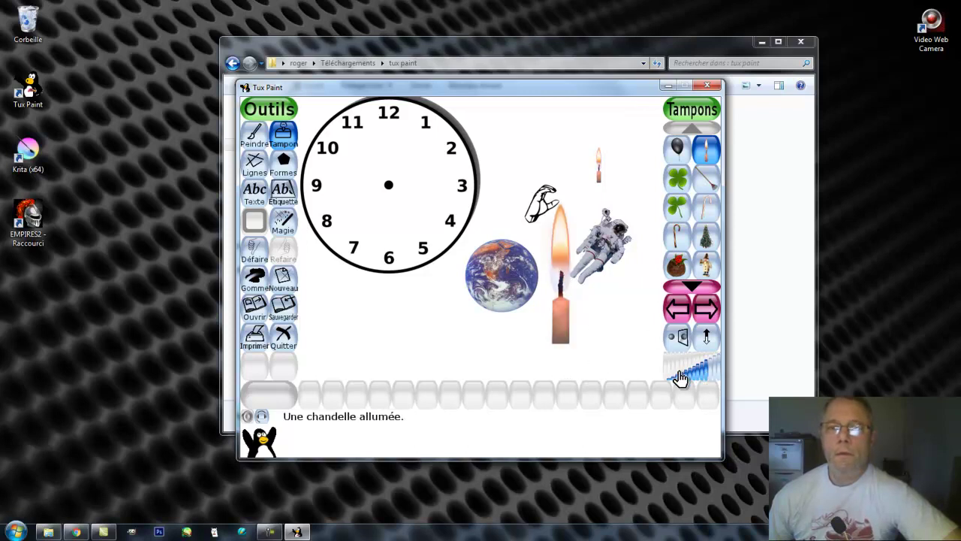
left_click(681, 384)
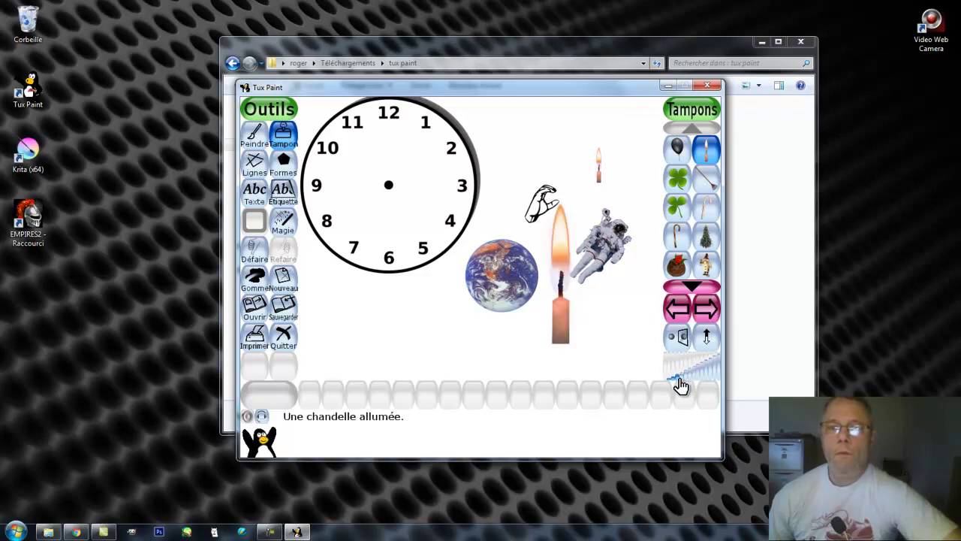
left_click(530, 160)
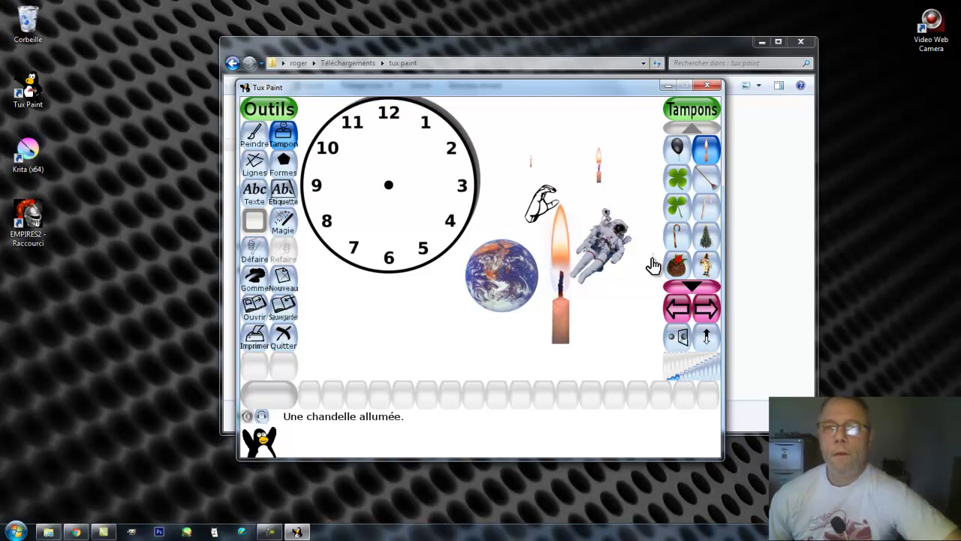
left_click(700, 383)
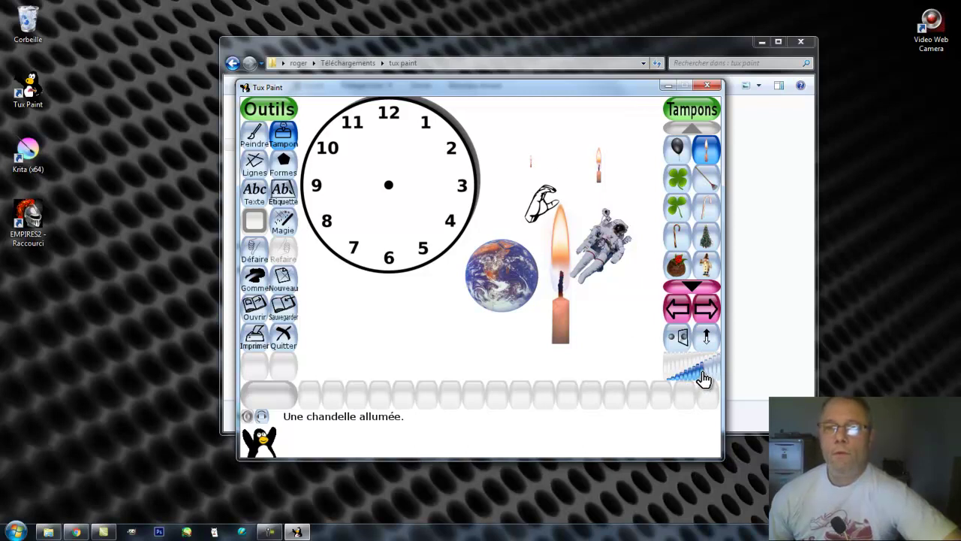
Look through the holiday stamps, including Christmas, Halloween and winter images, and preview the snowflake.
left_click(688, 286)
left_click(689, 284)
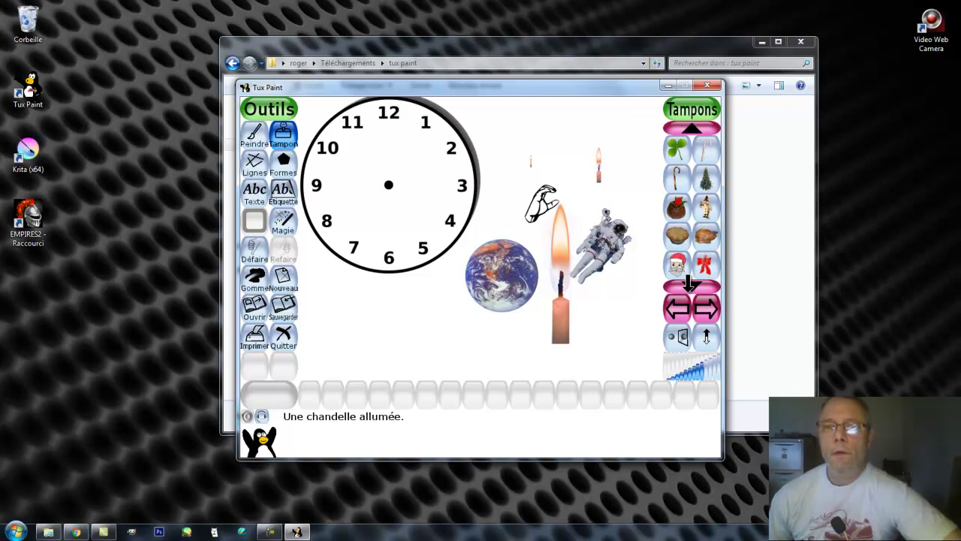
left_click(688, 284)
left_click(688, 284)
left_click(688, 284)
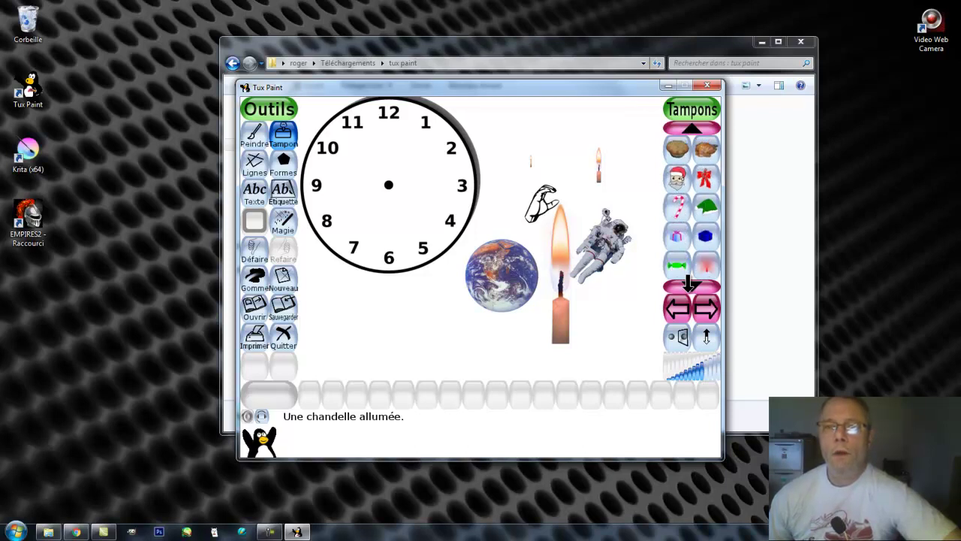
left_click(689, 284)
left_click(689, 285)
left_click(688, 285)
left_click(689, 285)
left_click(690, 284)
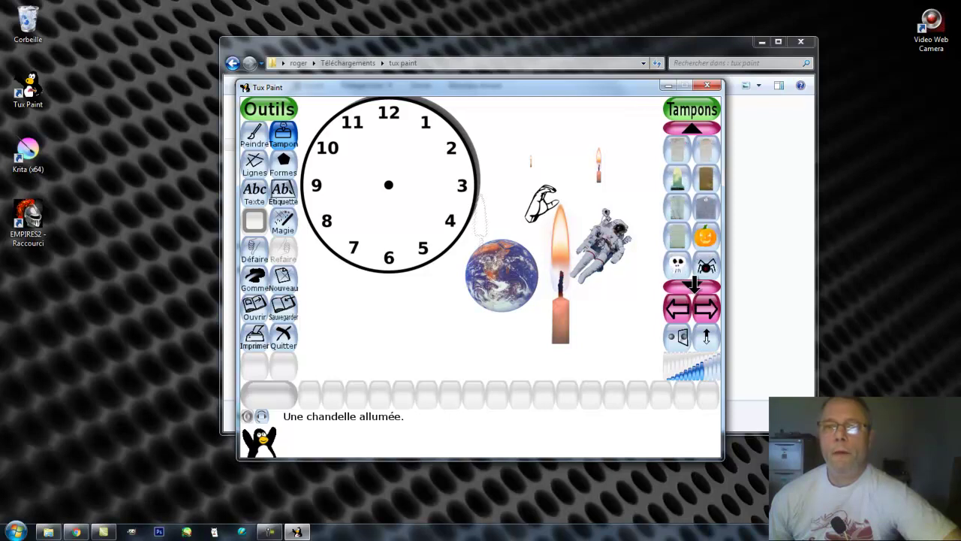
left_click(694, 286)
left_click(694, 286)
left_click(694, 286)
left_click(695, 286)
left_click(695, 286)
left_click(694, 286)
left_click(694, 285)
left_click(695, 285)
left_click(695, 285)
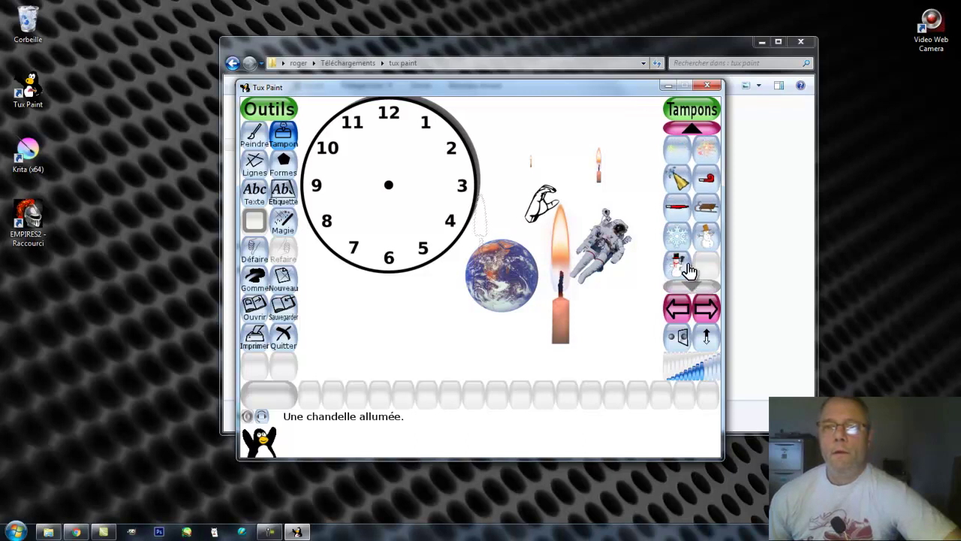
left_click(676, 235)
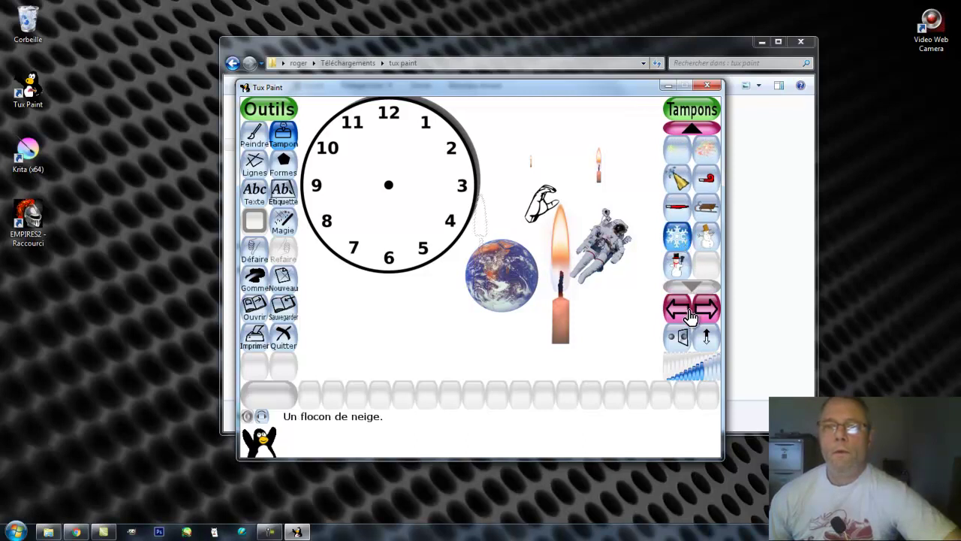
left_click(696, 133)
left_click(696, 133)
left_click(696, 133)
left_click(696, 133)
left_click(696, 133)
left_click(696, 133)
left_click(696, 133)
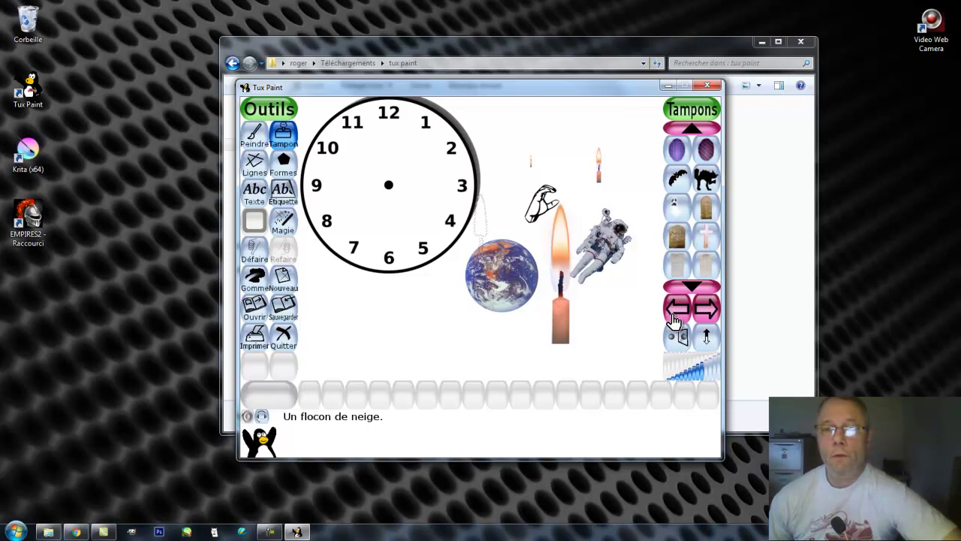
Stamp the aubergine plant from the plant stamps above the Earth, beside the clock.
left_click(677, 314)
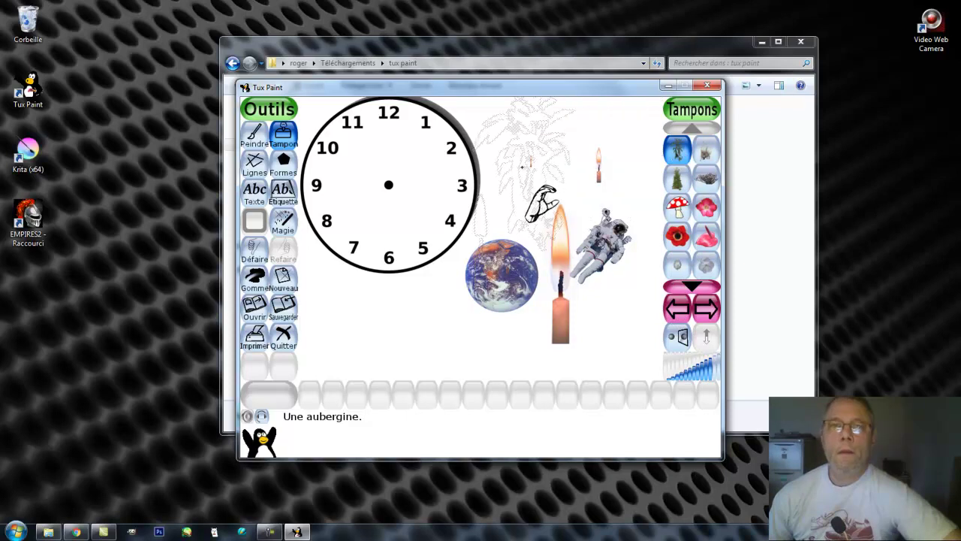
left_click(515, 168)
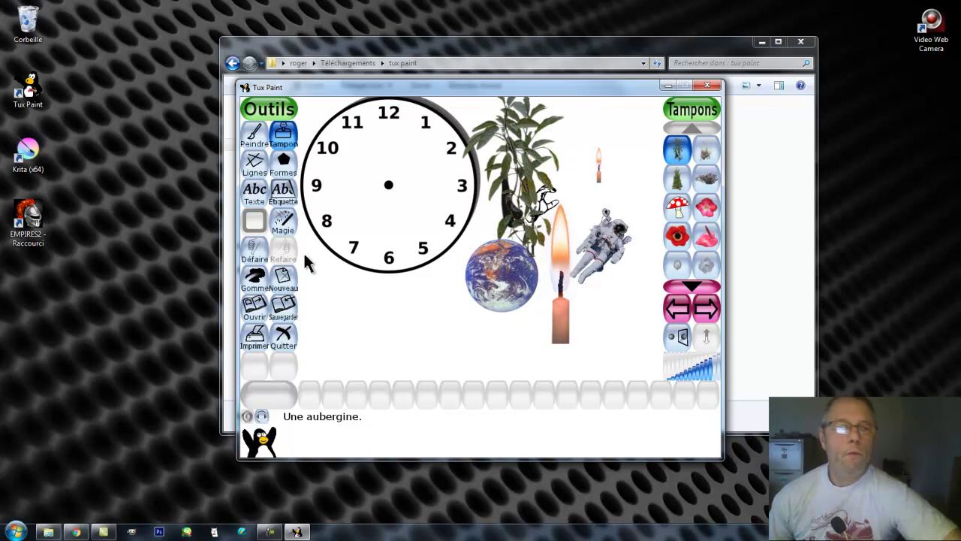
Erase everything on the canvas with the largest square eraser and stamp the aubergine plant near the centre.
left_click(254, 281)
mouse_move(330, 128)
left_mouse_down()
mouse_move(563, 124)
mouse_move(602, 152)
mouse_move(352, 166)
mouse_move(325, 178)
mouse_move(502, 194)
mouse_move(574, 219)
mouse_move(329, 243)
mouse_move(660, 253)
mouse_move(477, 299)
mouse_move(560, 322)
left_mouse_up()
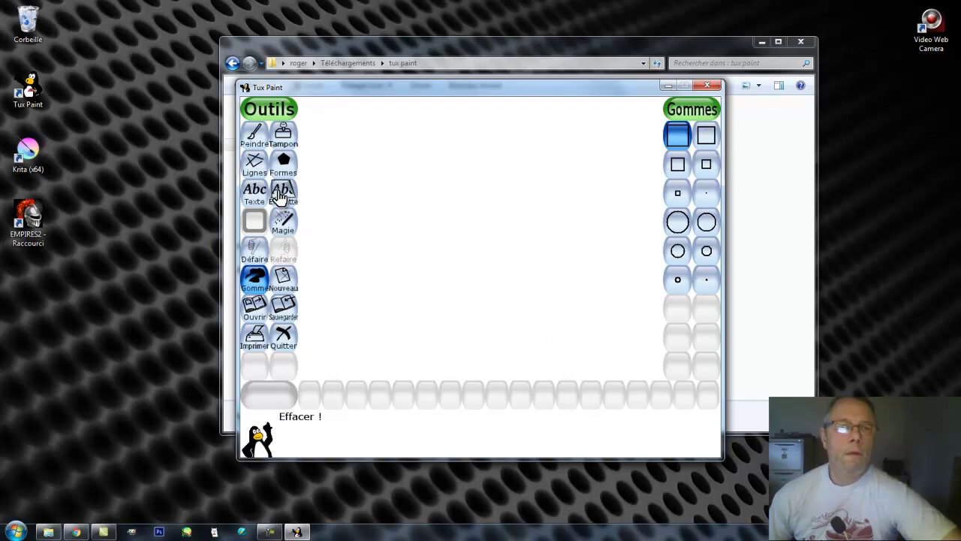
left_click(282, 137)
left_click(471, 213)
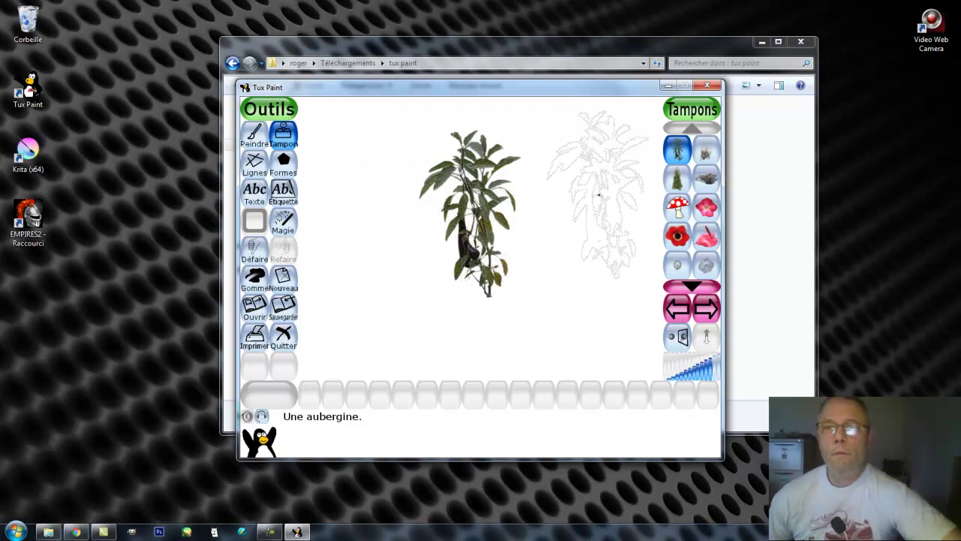
Stamp the holm oak on the right side of the aubergine plant and the palm tree on its left side.
left_click(691, 285)
left_click(691, 285)
left_click(691, 283)
left_click(692, 283)
left_click(691, 283)
left_click(692, 283)
left_click(691, 283)
left_click(691, 283)
left_click(692, 283)
left_click(691, 283)
left_click(691, 283)
left_click(692, 283)
left_click(692, 283)
left_click(691, 283)
left_click(691, 283)
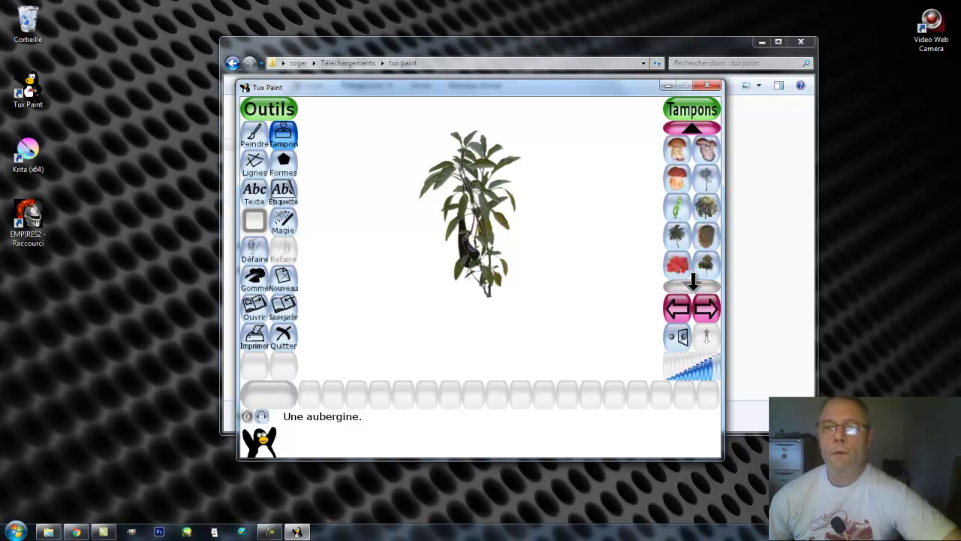
left_click(707, 210)
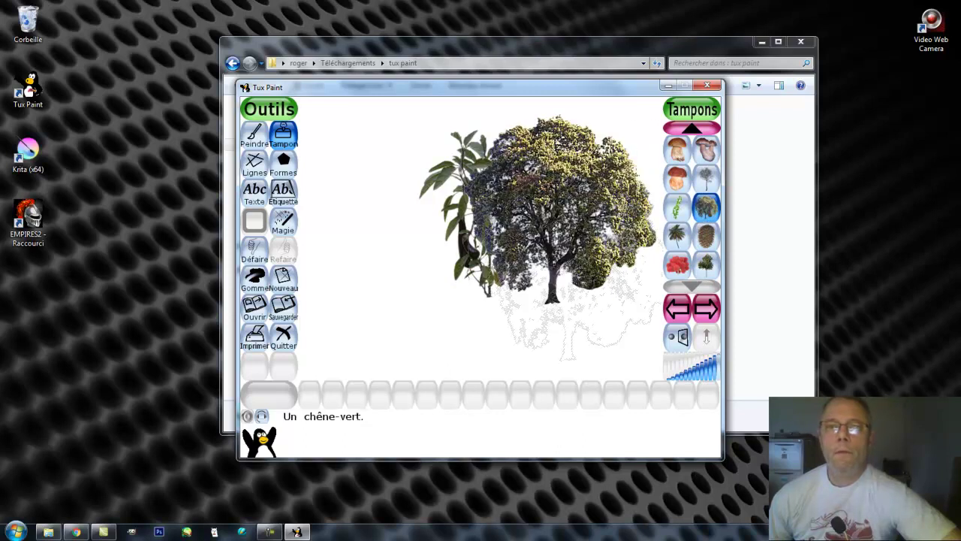
left_click(678, 236)
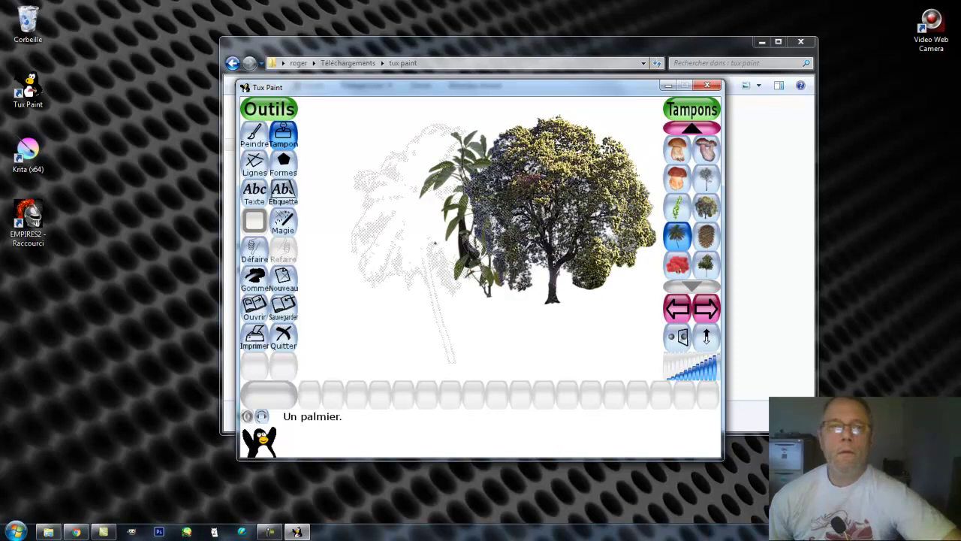
left_click(409, 236)
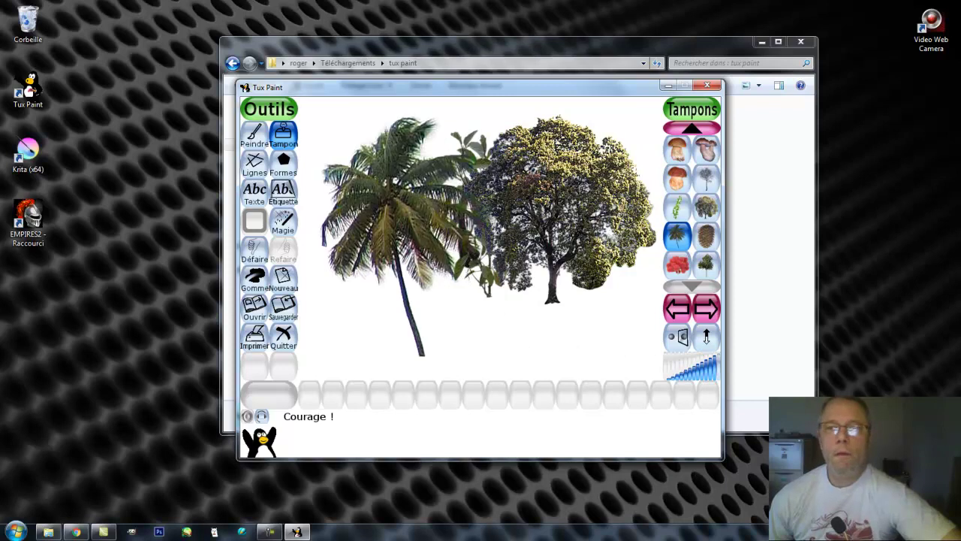
Stamp the strange spiky tree in black over the holm oak and in red over the palm tree.
left_click(678, 267)
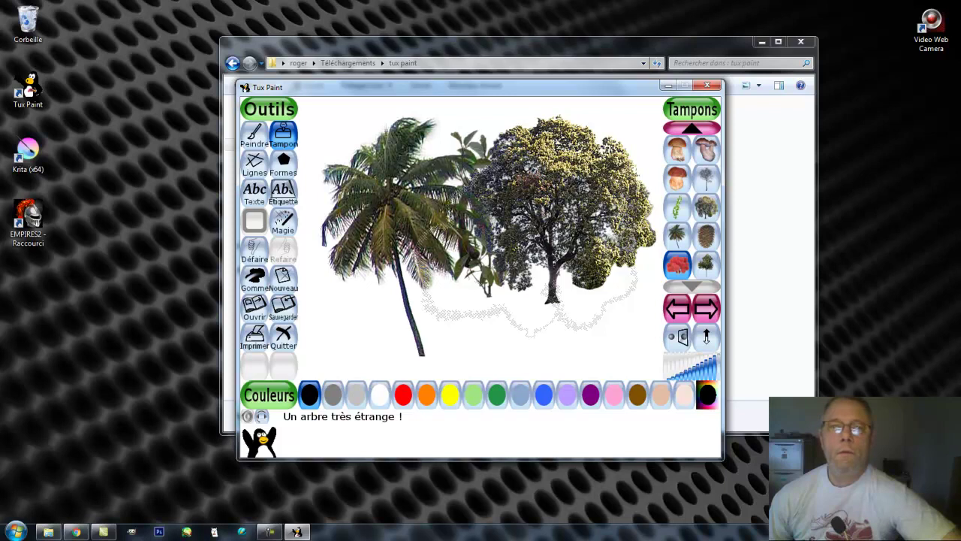
left_click(524, 227)
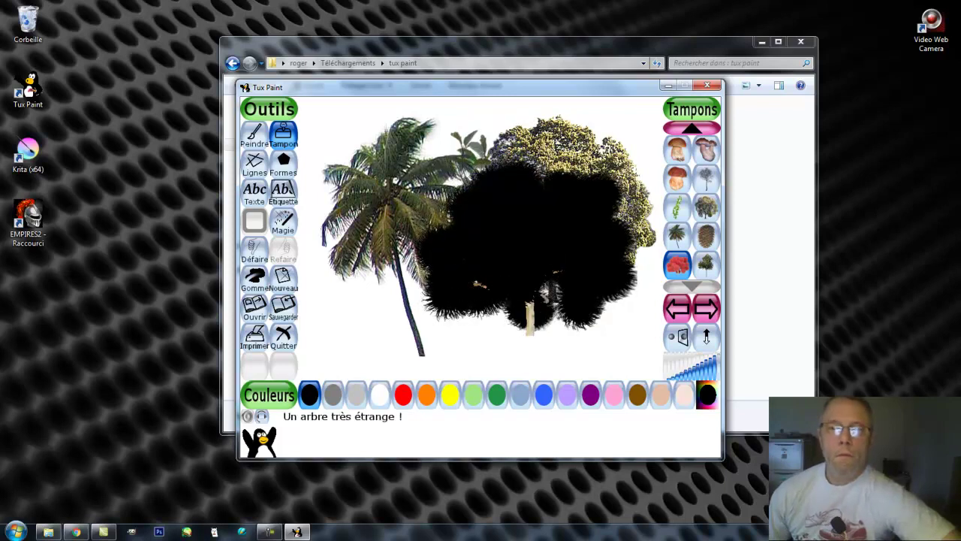
left_click(403, 395)
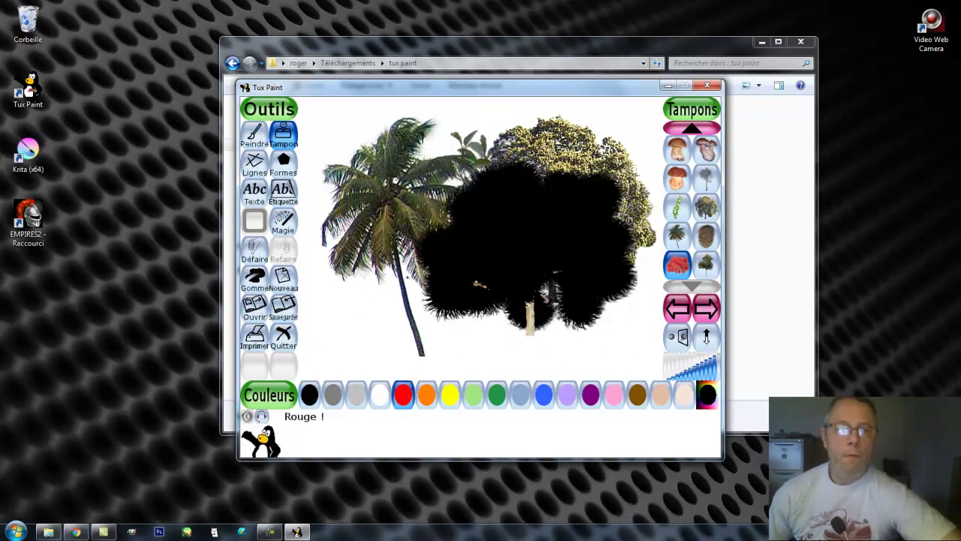
left_click(437, 231)
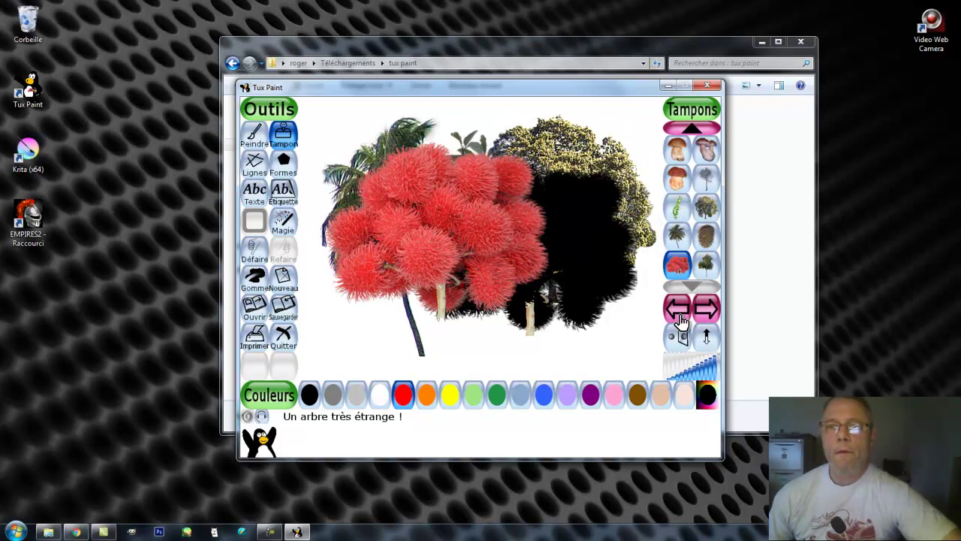
Look through the whole people stamp category, from the firefighter and eyes through the hair to the full figures.
left_click(680, 322)
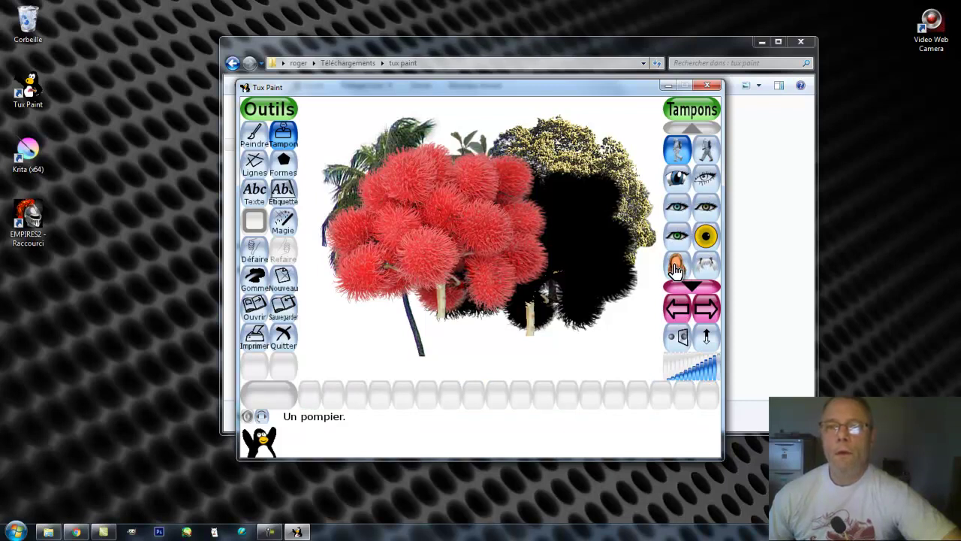
left_click(693, 284)
left_click(693, 284)
left_click(692, 284)
left_click(694, 286)
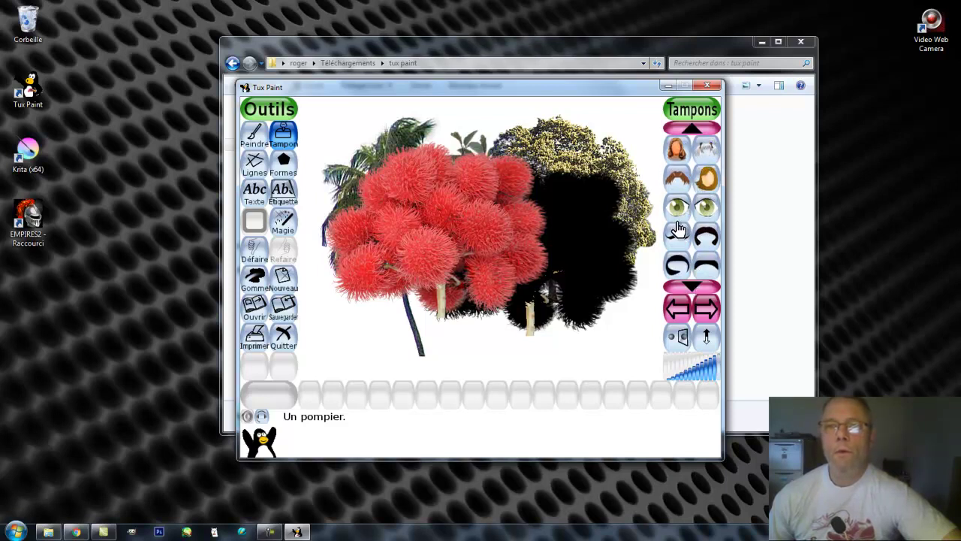
left_click(692, 284)
left_click(691, 284)
left_click(691, 284)
left_click(691, 284)
left_click(694, 283)
left_click(695, 284)
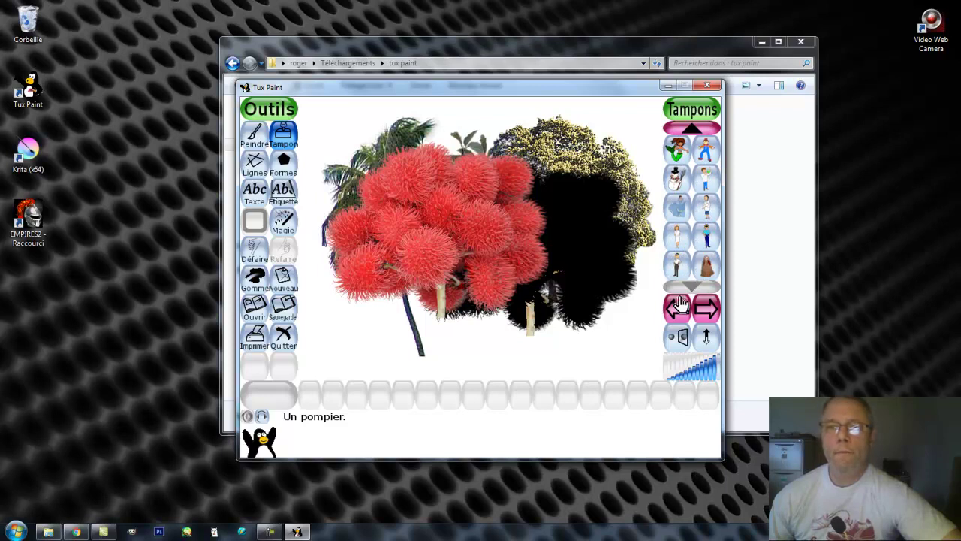
Stamp the smoky explosion over the black spiky tree and the flame over the right part of the red one.
left_click(678, 311)
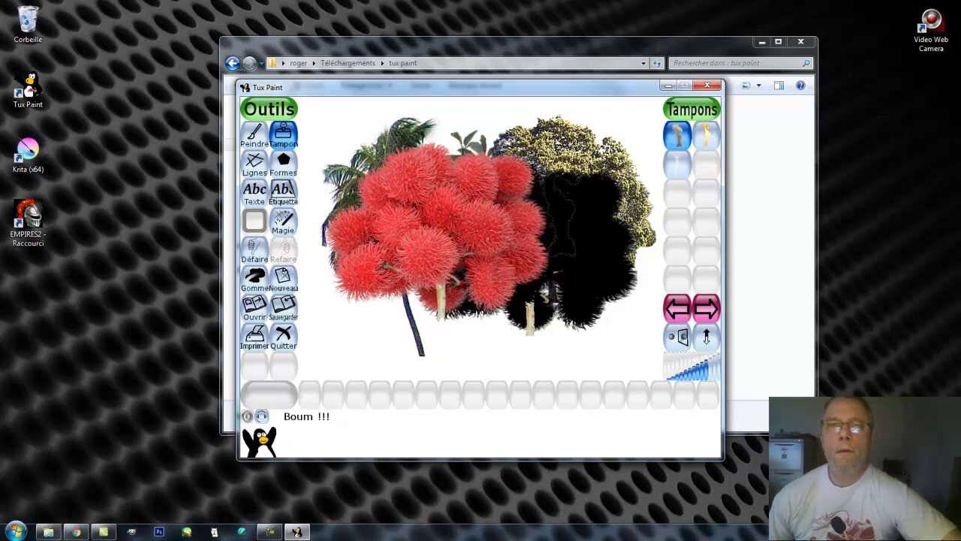
left_click(578, 229)
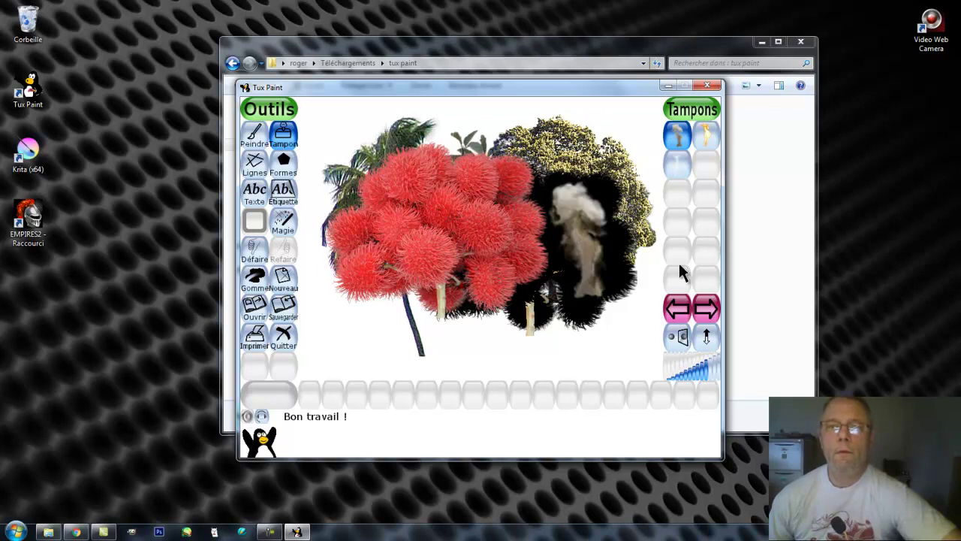
left_click(709, 136)
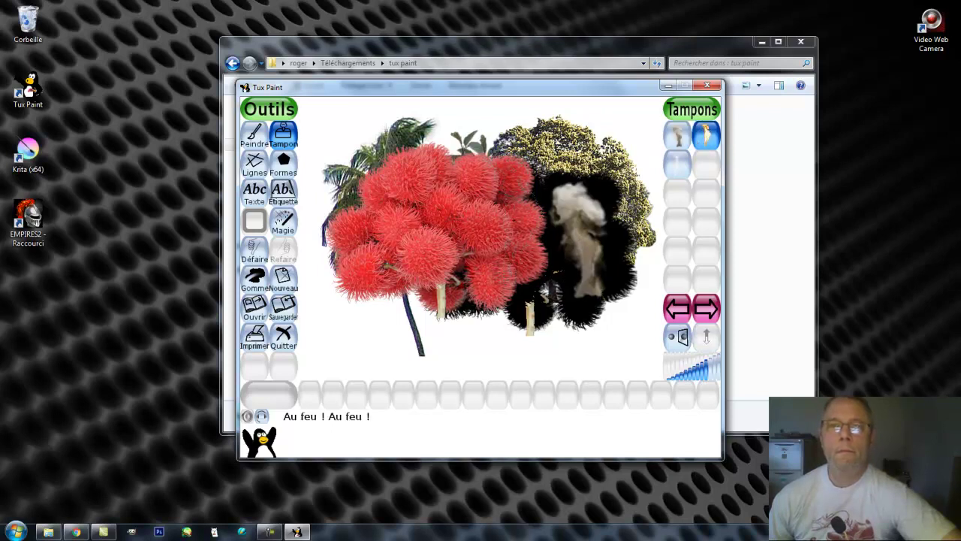
left_click(497, 241)
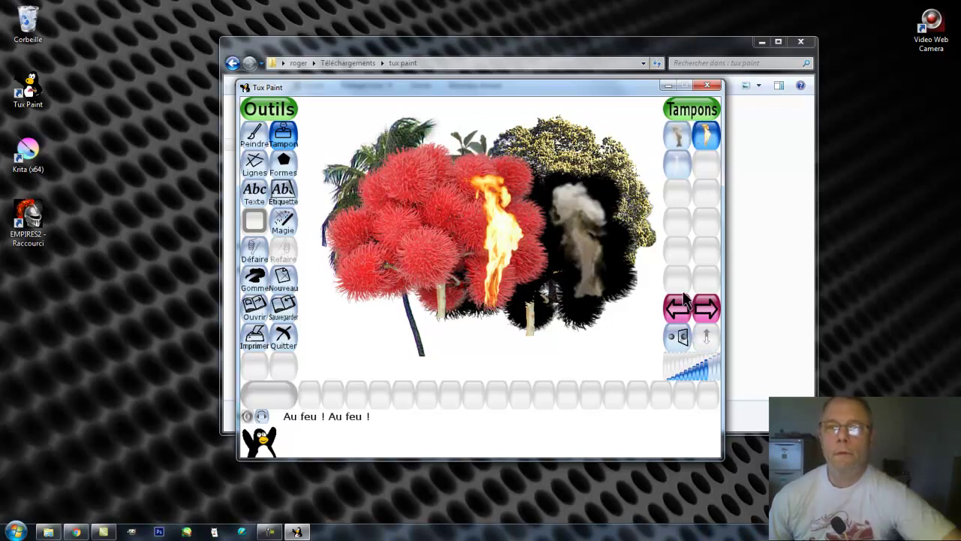
Stamp the lightning bolt in white over the red spiky tree, on the left side of the flame.
left_click(678, 166)
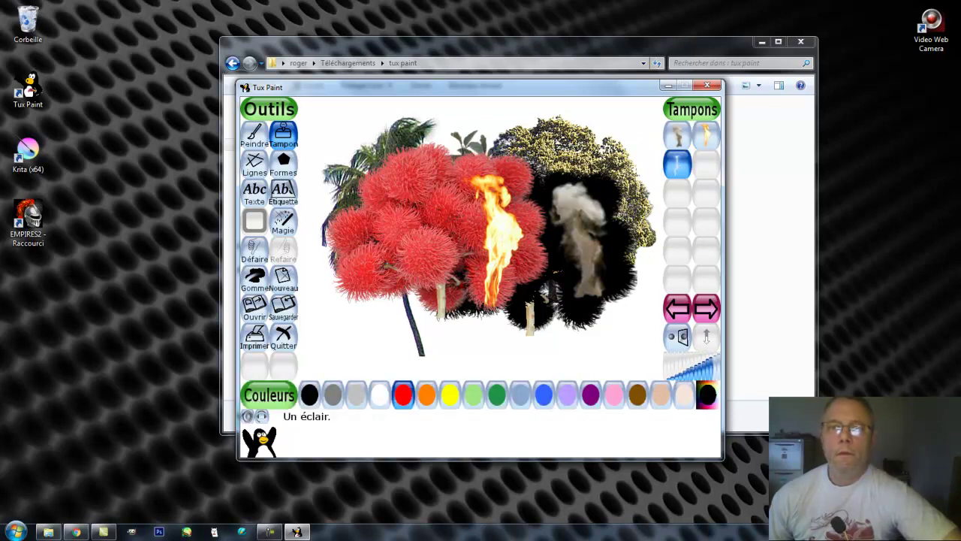
left_click(380, 394)
left_click(429, 191)
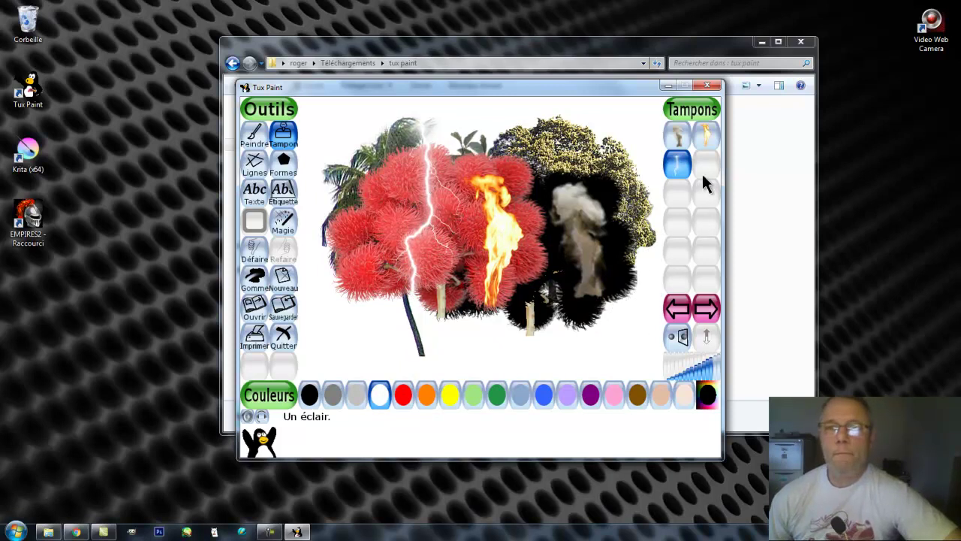
Stamp the camouflaged tank on the left part of the red tree and the Mustang plane between the flame and the smoke.
left_click(676, 309)
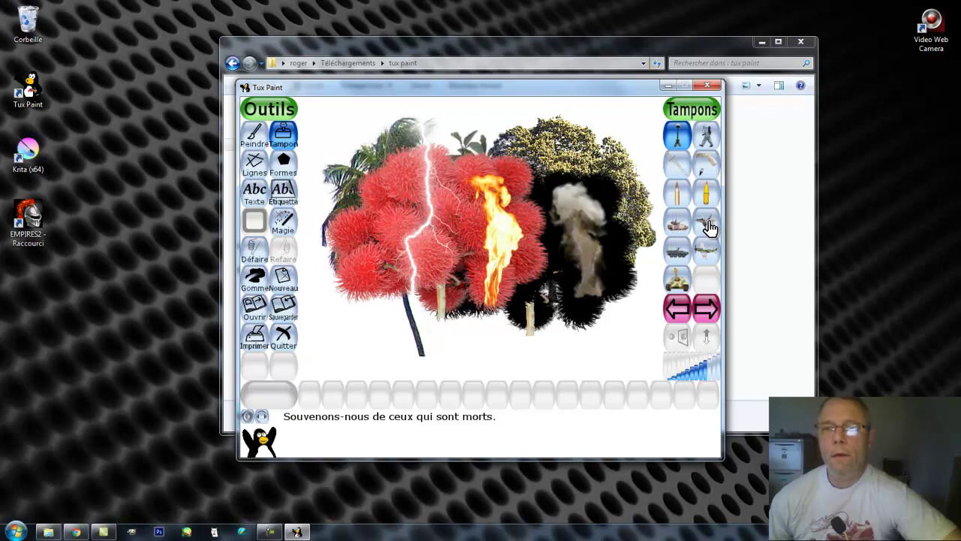
left_click(678, 282)
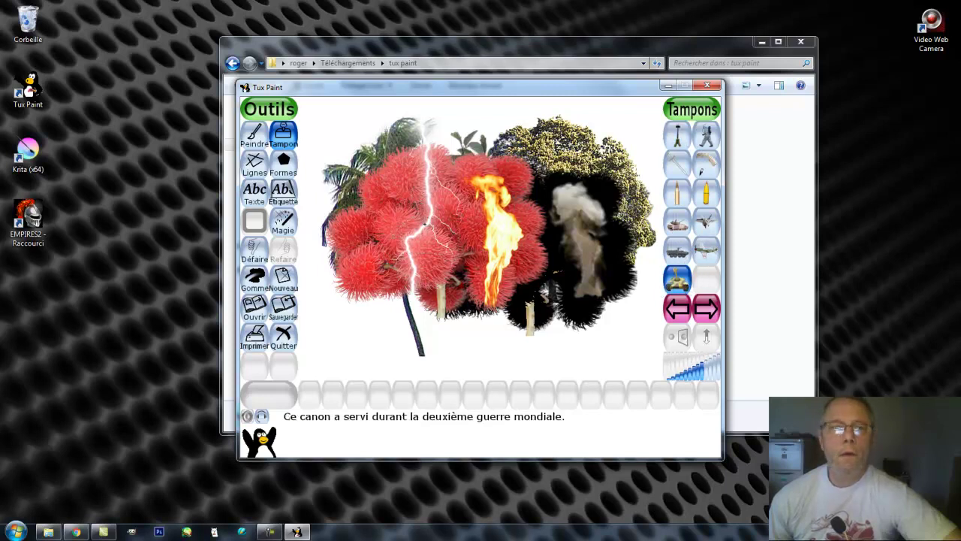
left_click(375, 221)
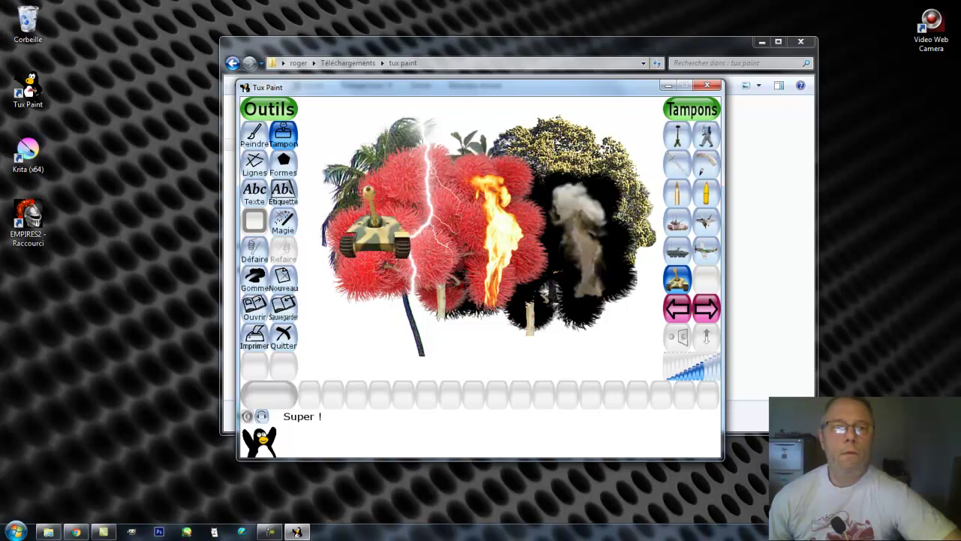
left_click(706, 253)
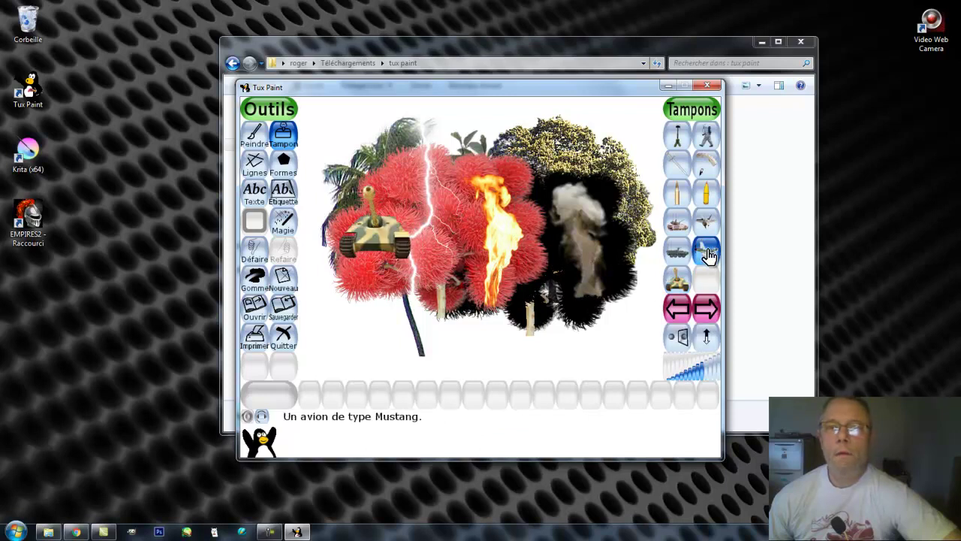
left_click(530, 213)
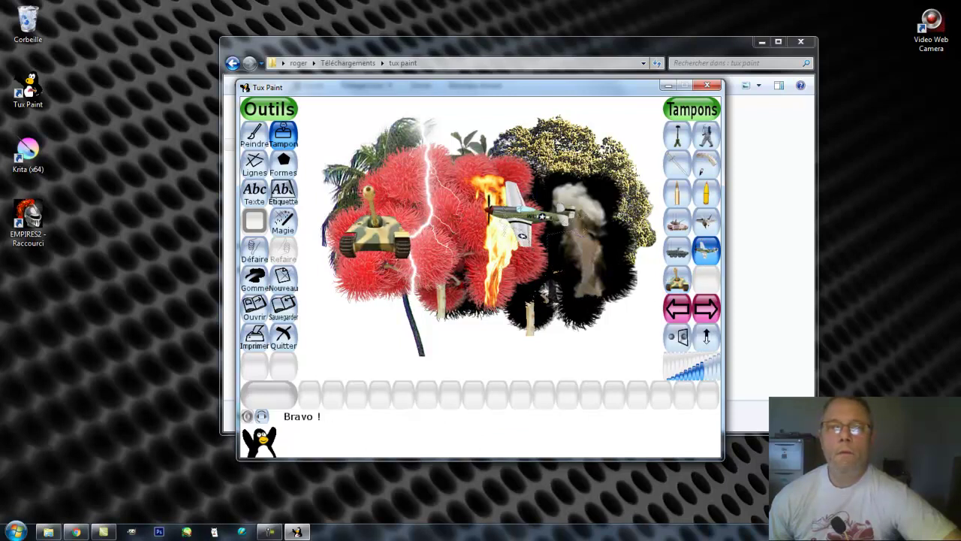
Look through the medical stamps and the whole household object category, including kitchenware, electronics and hand tools.
left_click(680, 315)
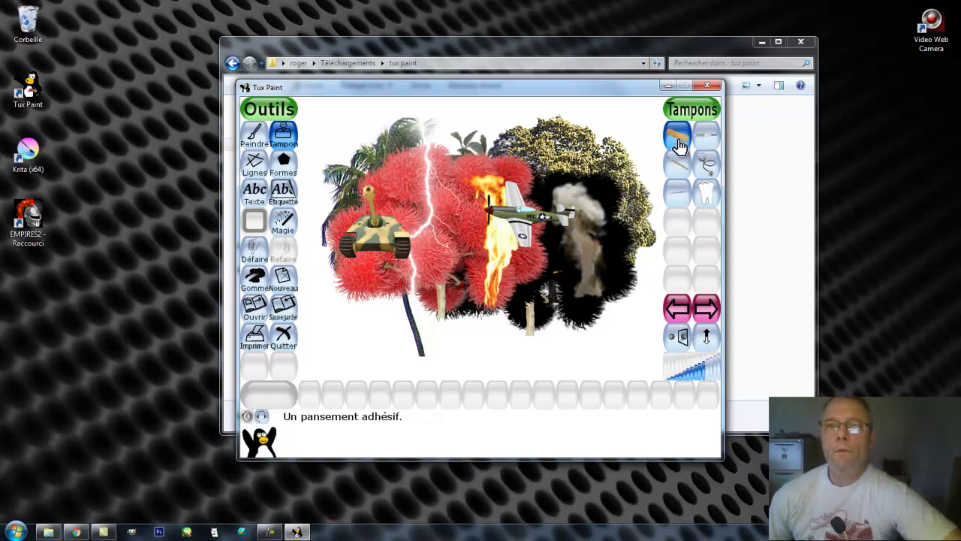
left_click(679, 315)
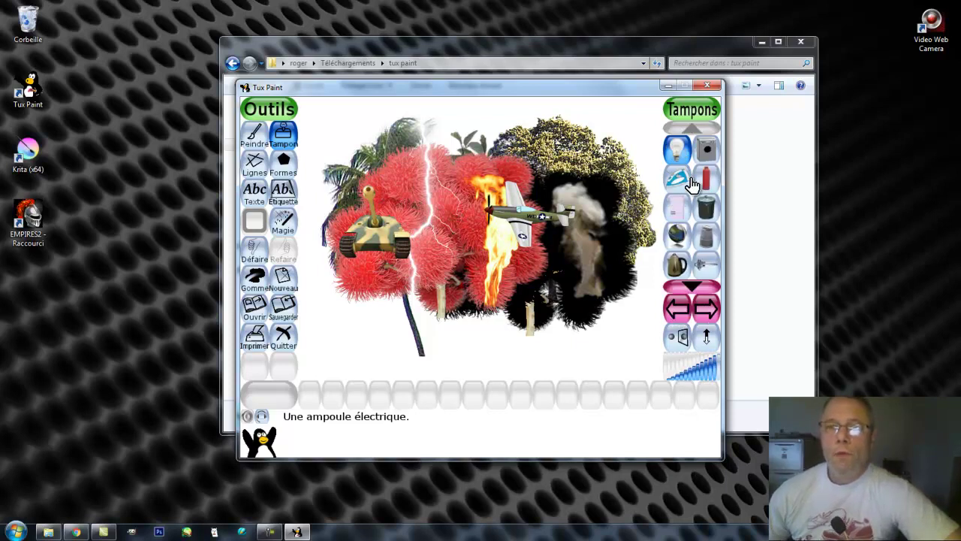
scroll(692, 184, "down", 3)
scroll(692, 184, "down", 4)
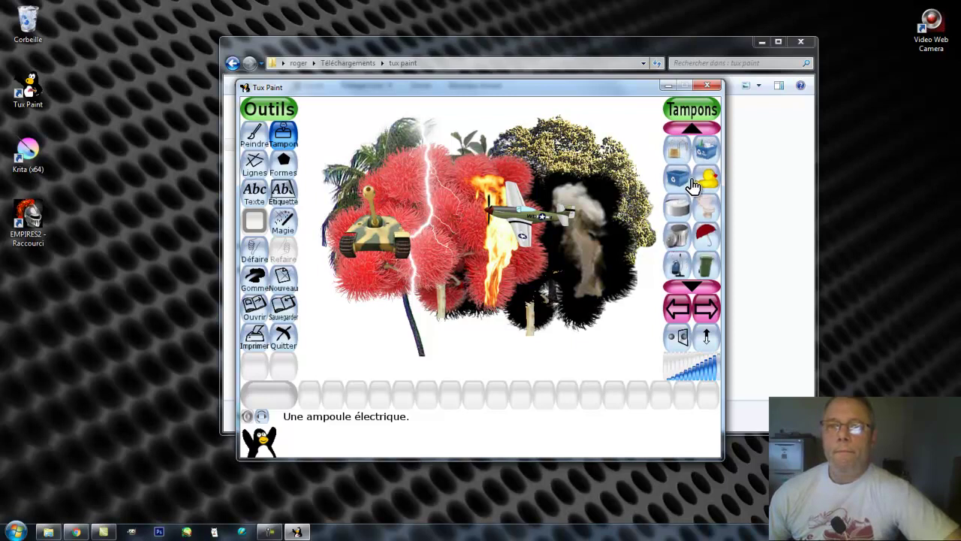
scroll(692, 184, "down", 5)
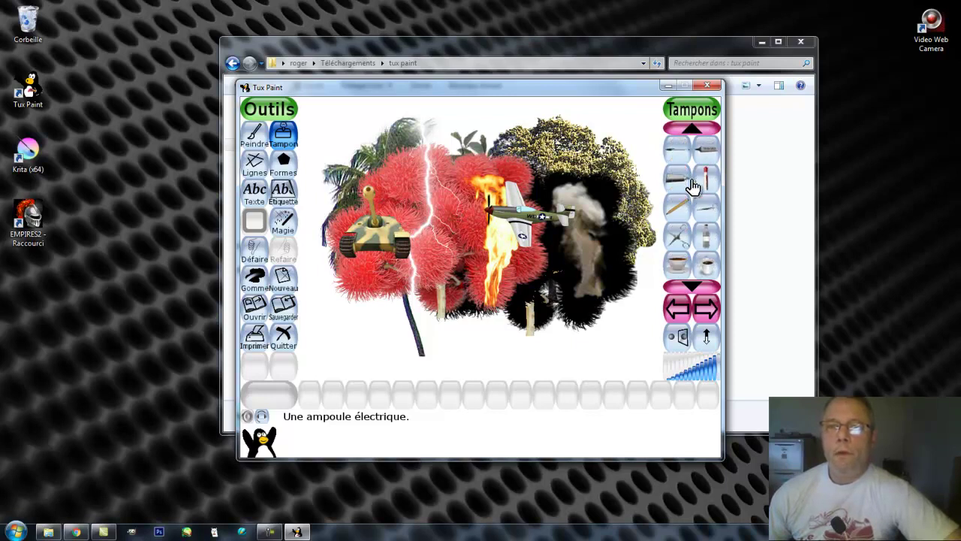
scroll(692, 186, "down", 3)
scroll(692, 185, "down", 2)
scroll(692, 185, "down", 5)
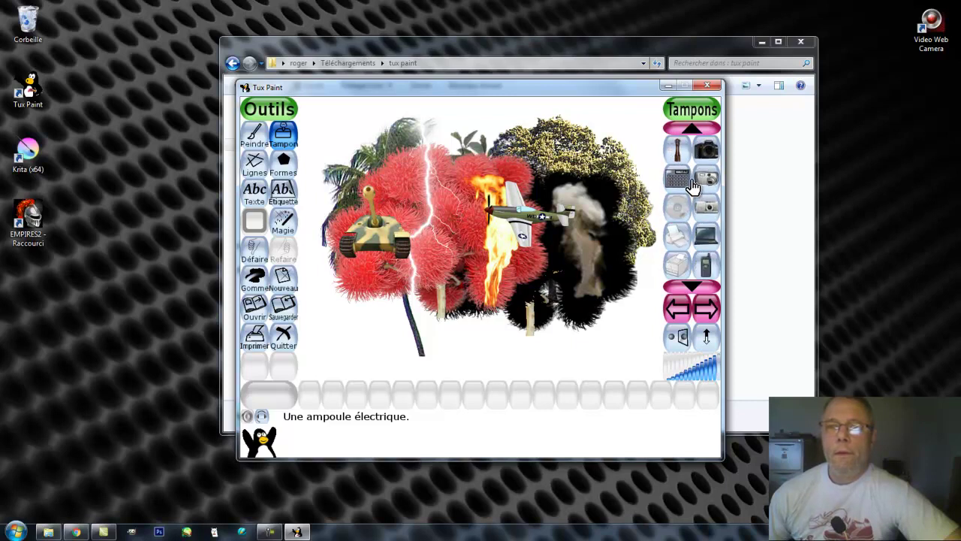
scroll(693, 186, "down", 2)
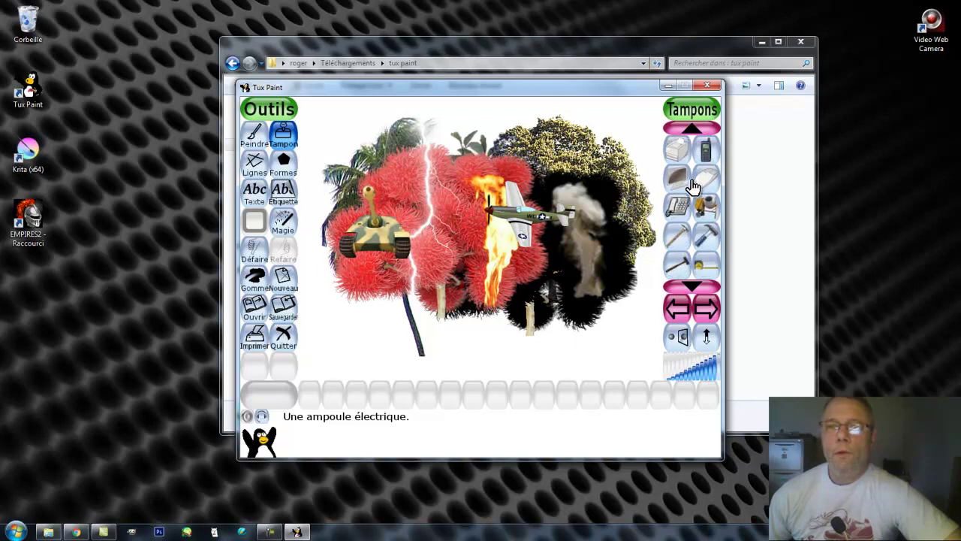
scroll(692, 188, "down", 2)
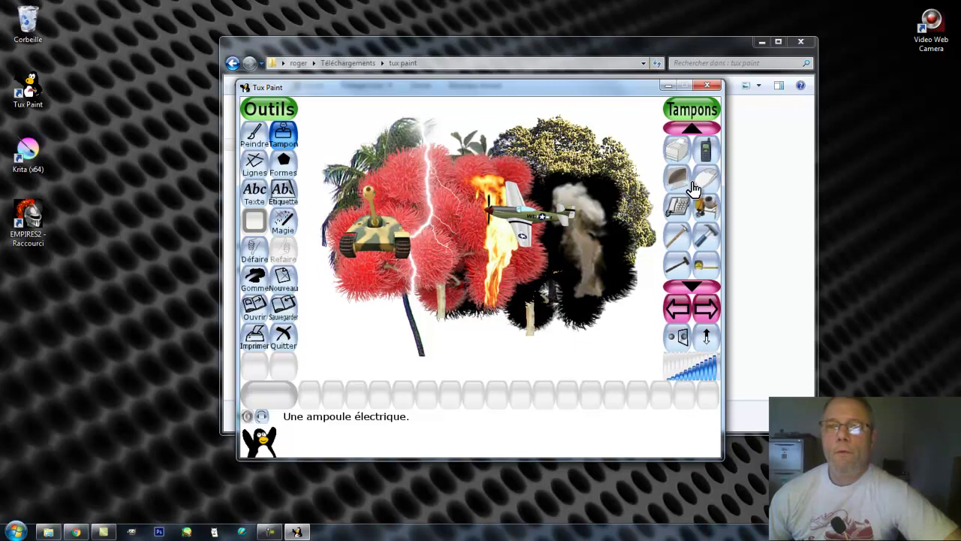
scroll(693, 192, "down", 3)
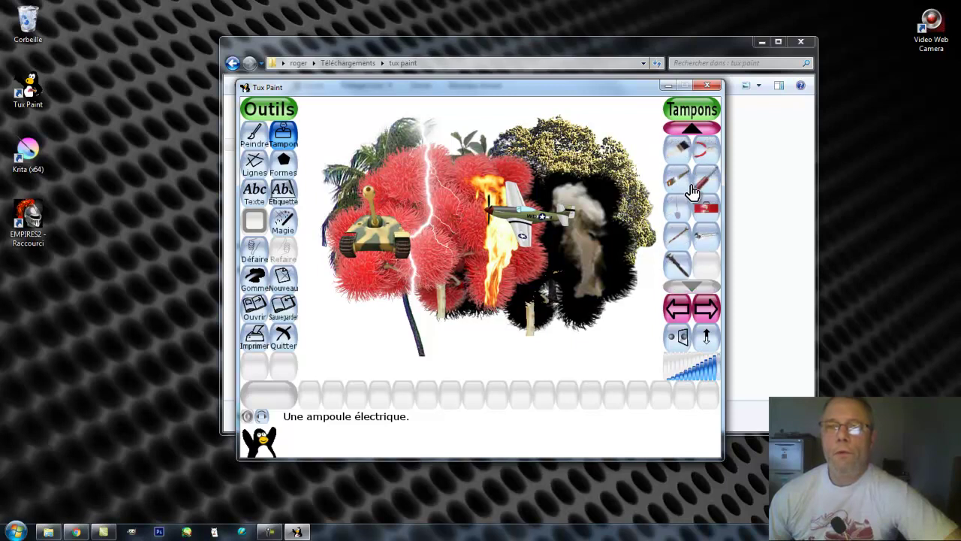
Look through the hobby and musical instrument stamps and the food stamps down to the vegetables.
left_click(678, 316)
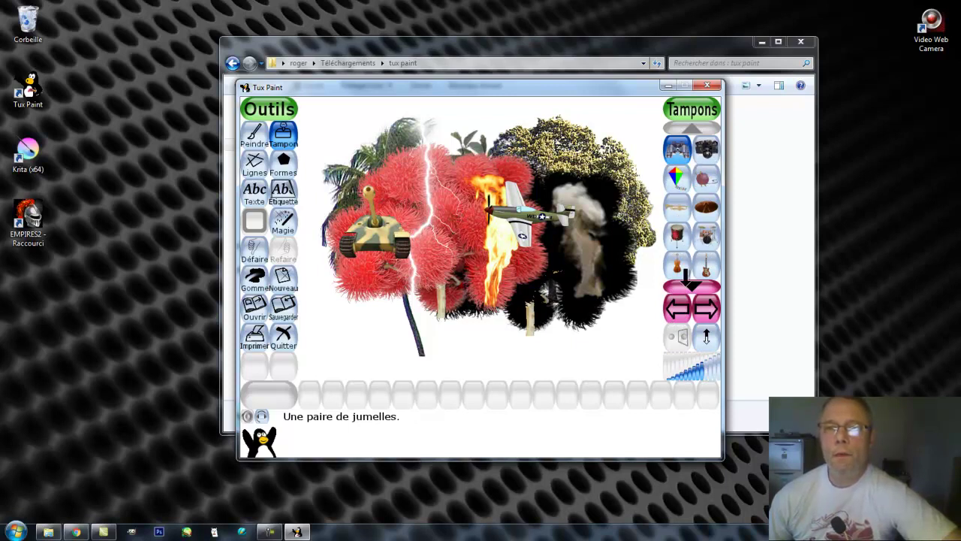
scroll(695, 251, "down", 5)
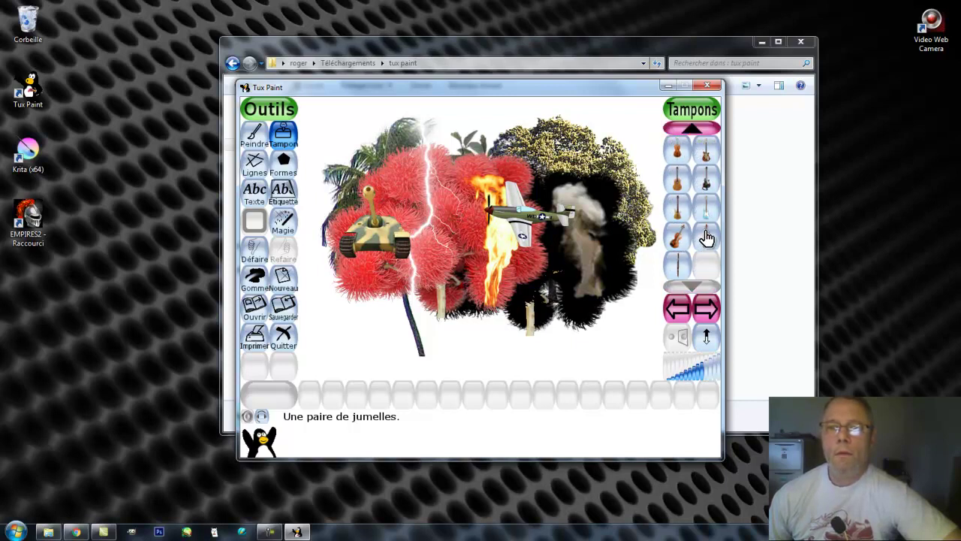
scroll(707, 242, "up", 3)
scroll(707, 244, "down", 3)
left_click(678, 309)
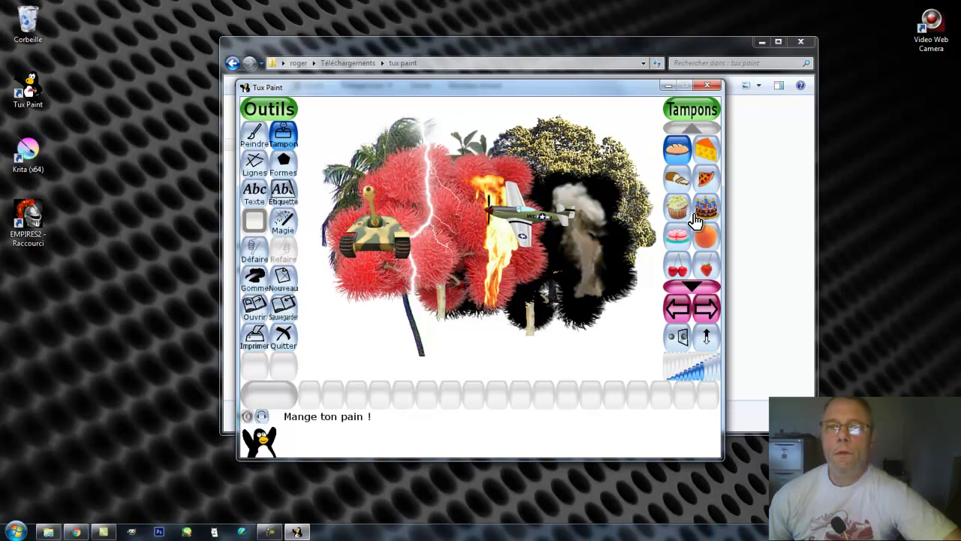
scroll(695, 219, "down", 3)
scroll(696, 219, "down", 4)
scroll(696, 219, "down", 5)
scroll(696, 219, "down", 3)
scroll(696, 220, "down", 3)
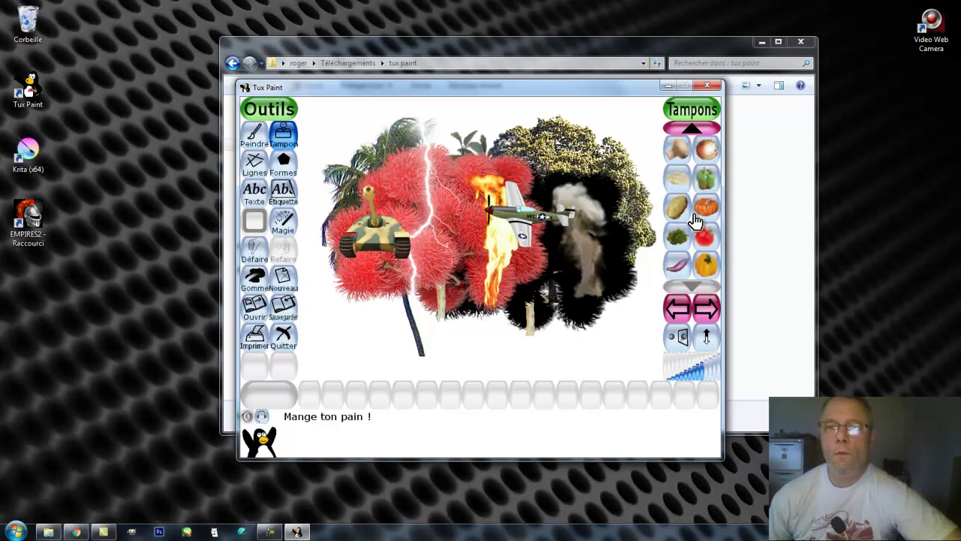
Look through the clothing, penguin, animal, vehicle, road sign and symbol stamp categories, down to the coins.
left_click(678, 310)
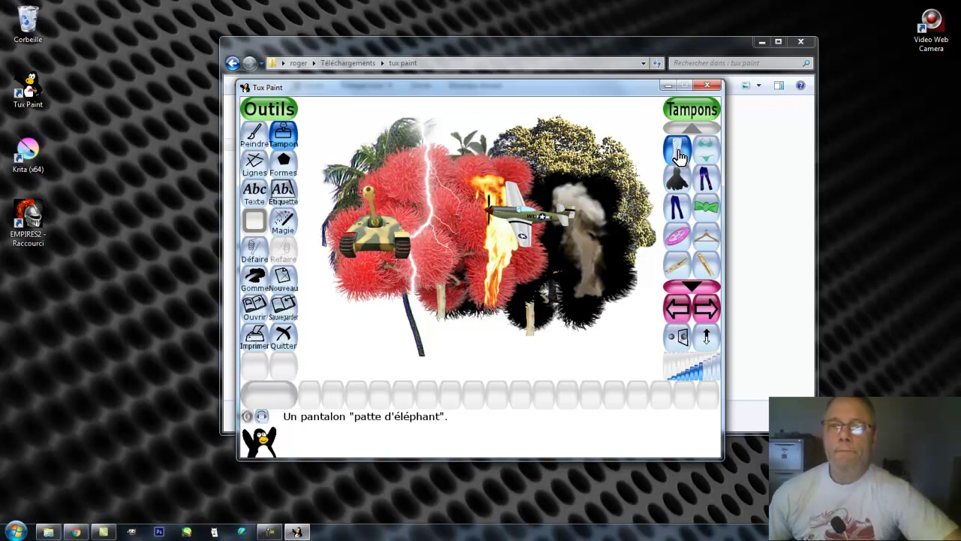
scroll(703, 185, "down", 1)
scroll(704, 186, "down", 4)
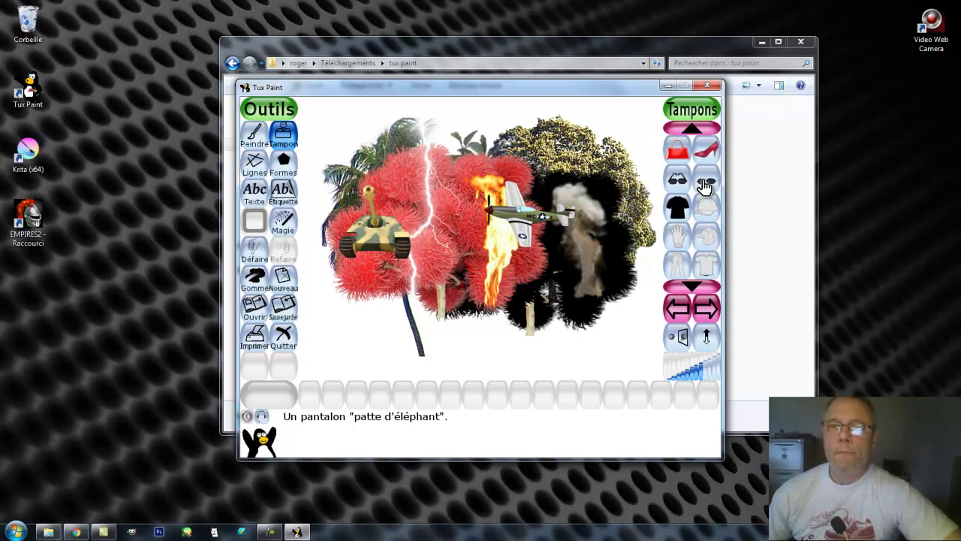
scroll(703, 186, "down", 6)
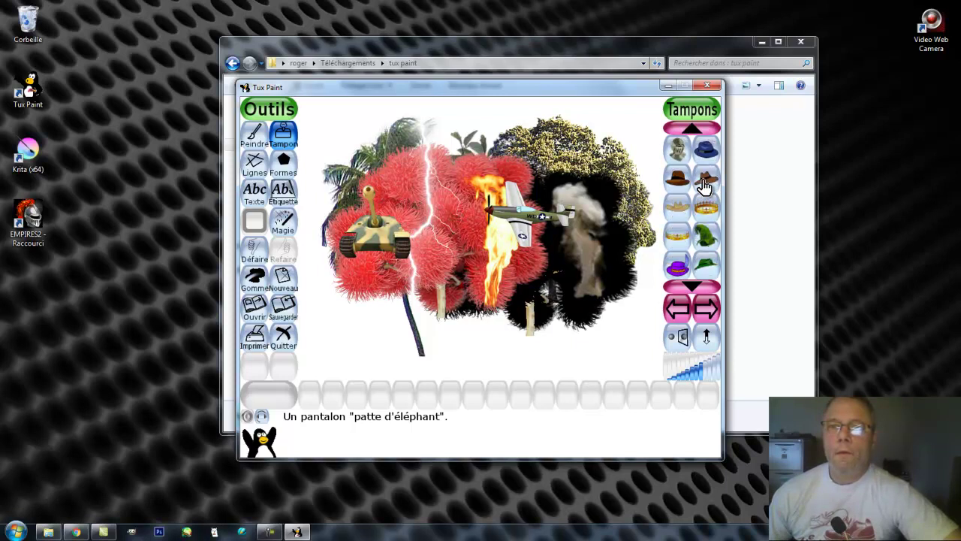
left_click(678, 313)
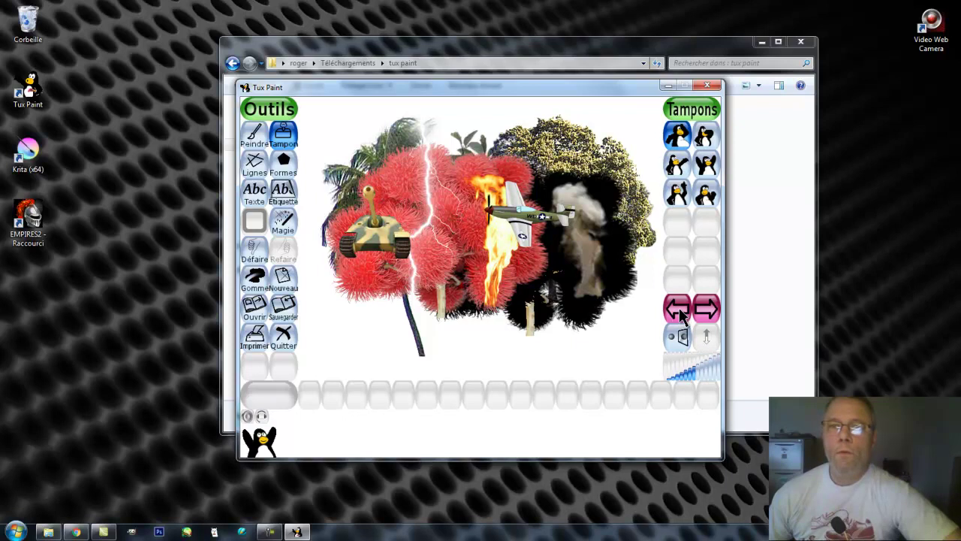
left_click(678, 312)
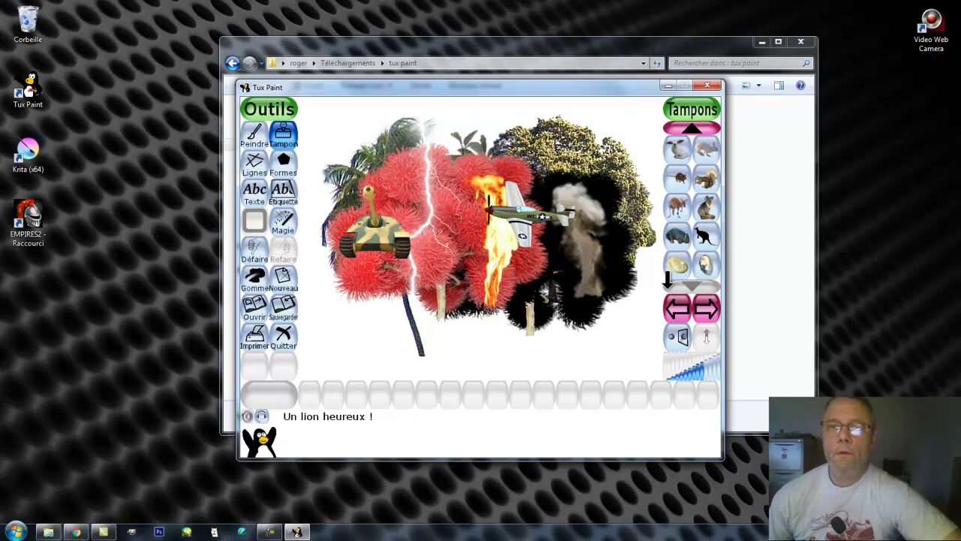
left_click(678, 316)
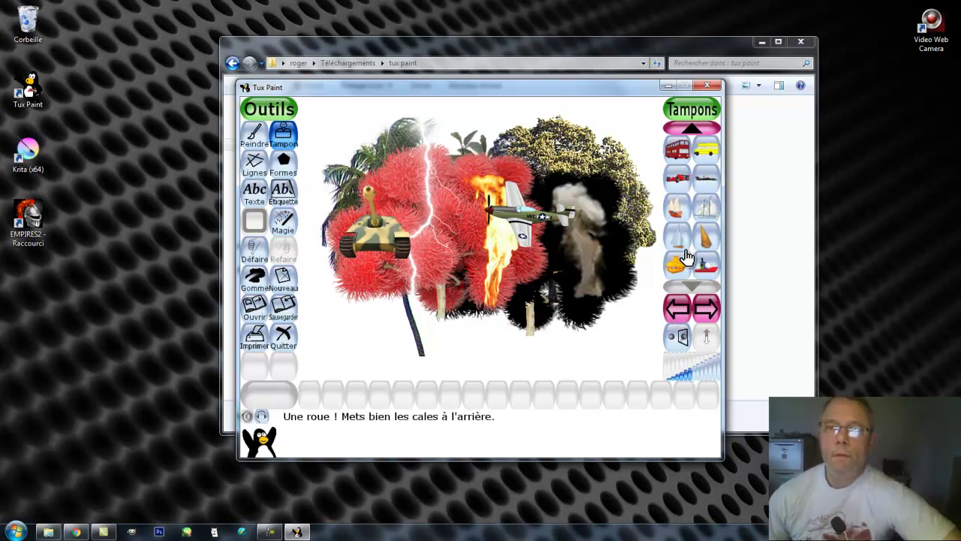
left_click(678, 311)
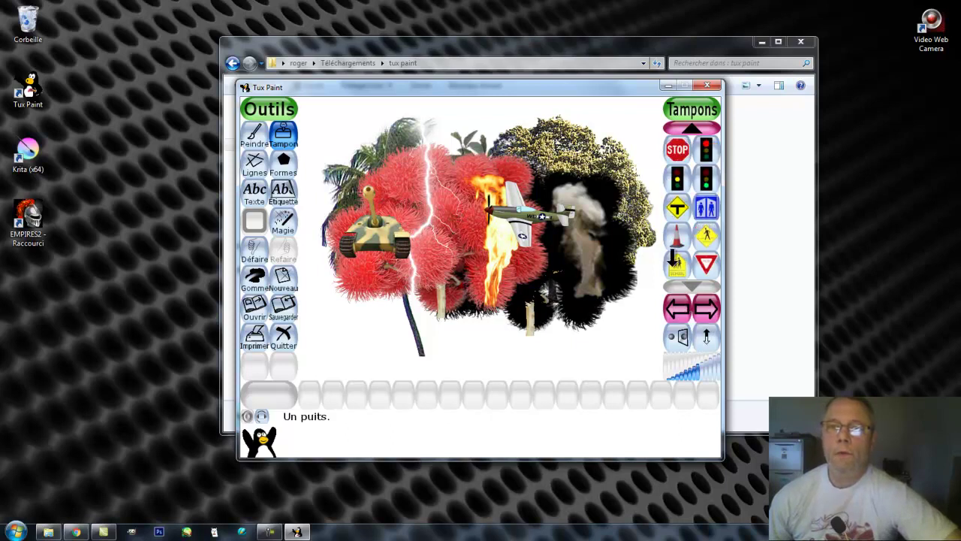
left_click(678, 310)
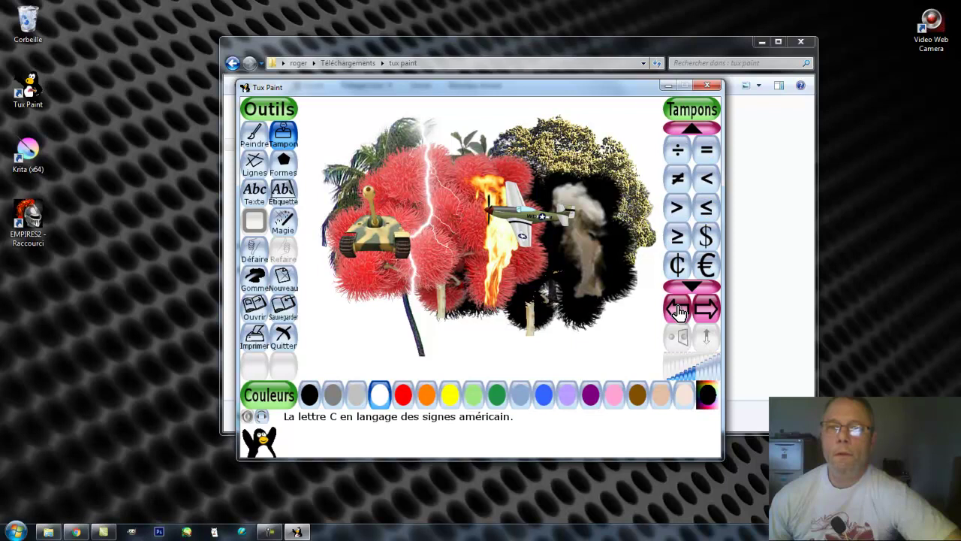
scroll(698, 225, "down", 6)
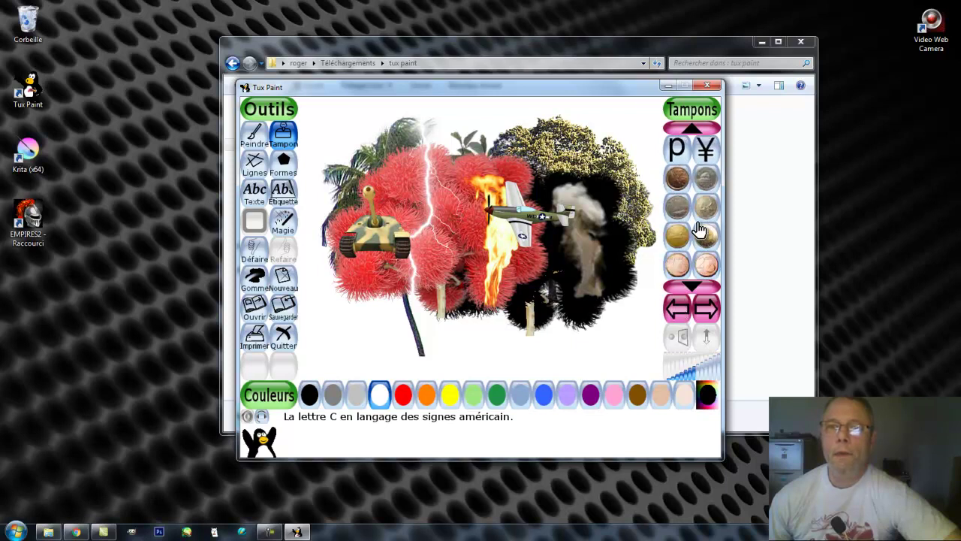
Look through the remaining symbol stamps, from digits and coins to music notes and hearts, plus the sports, planet and seasonal categories.
scroll(698, 220, "up", 4)
scroll(698, 218, "up", 5)
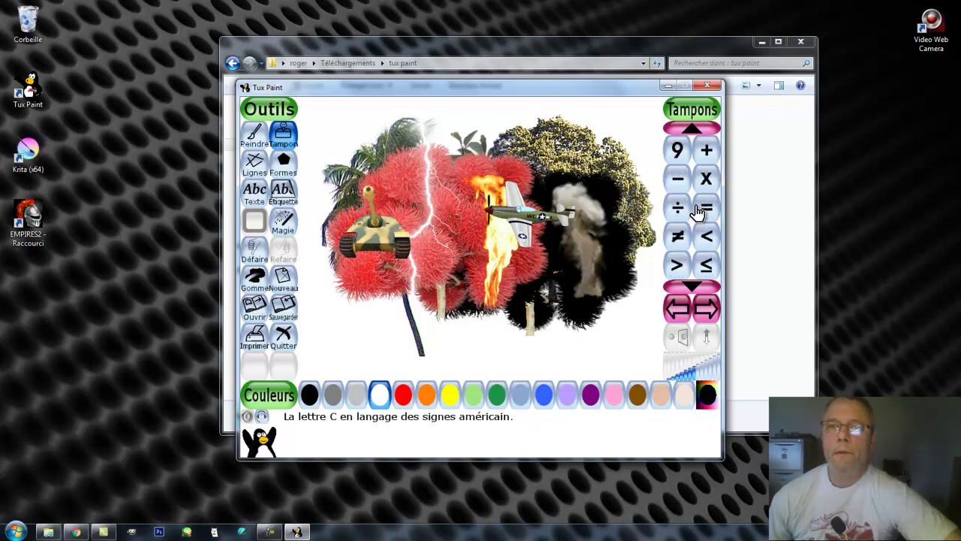
scroll(698, 213, "up", 3)
scroll(698, 212, "down", 3)
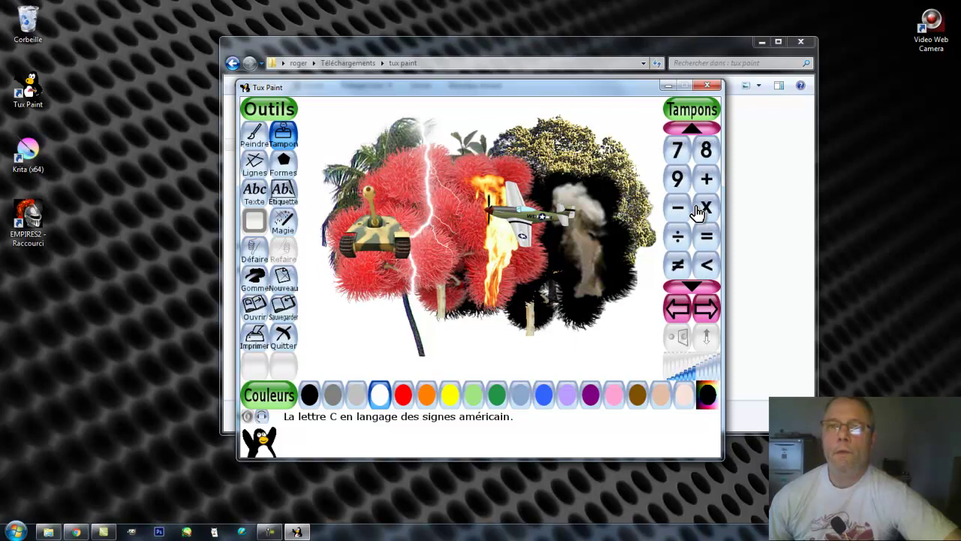
scroll(698, 212, "down", 8)
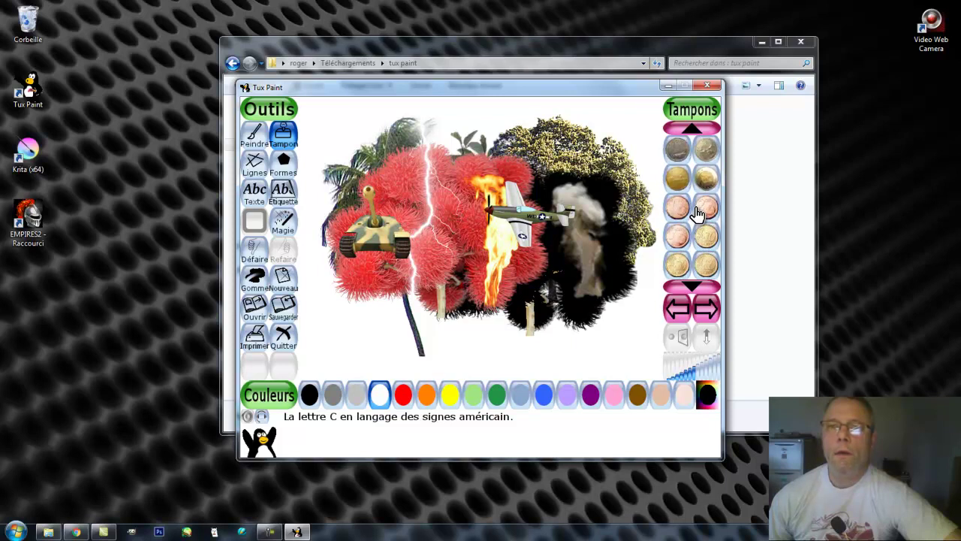
scroll(697, 213, "down", 6)
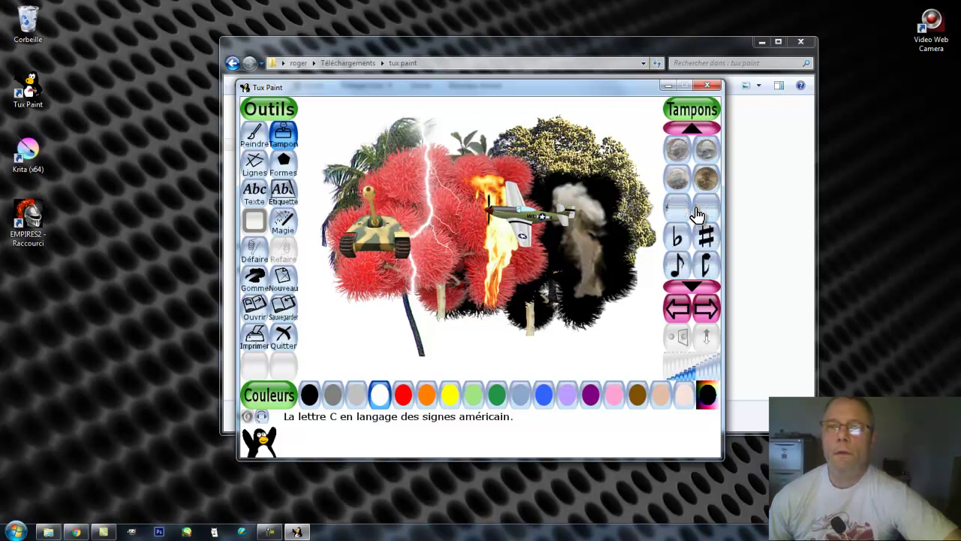
scroll(697, 214, "down", 5)
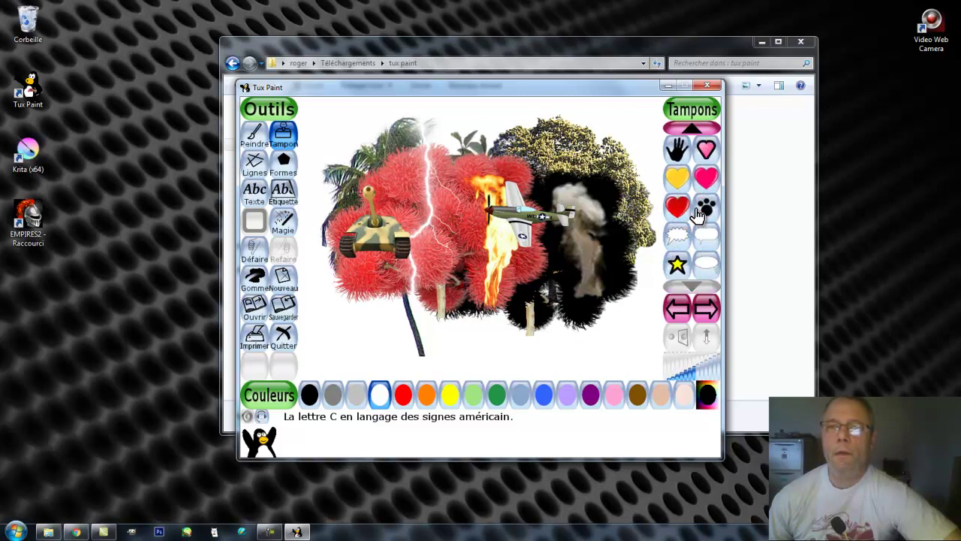
left_click(680, 311)
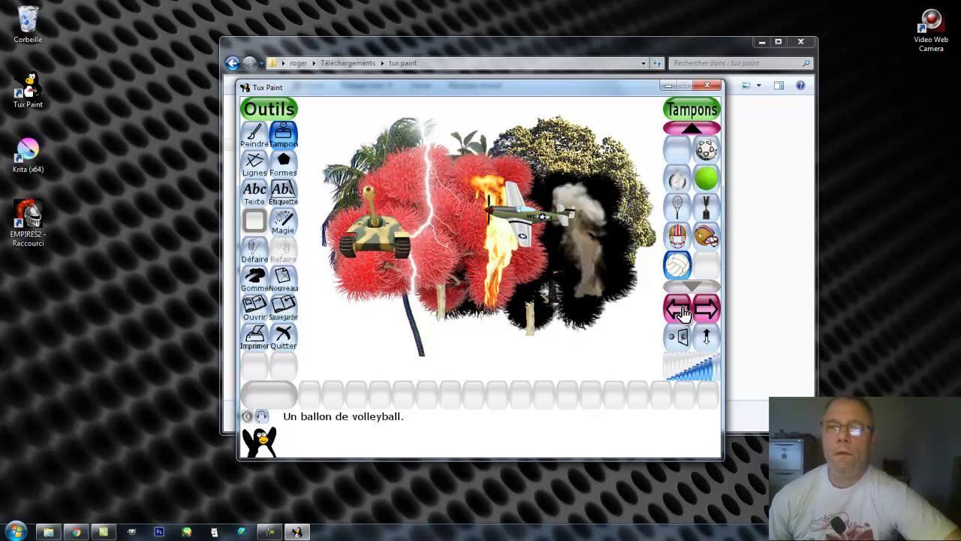
left_click(680, 311)
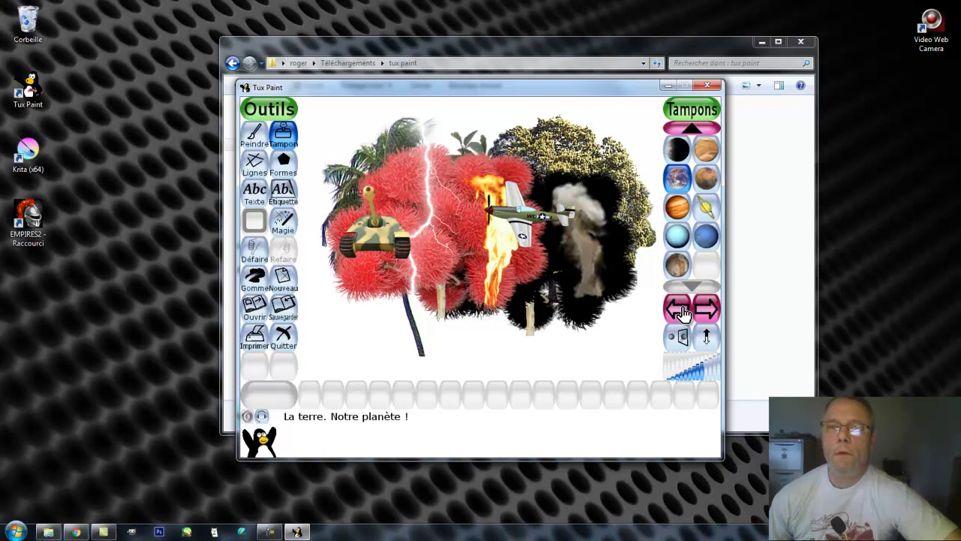
left_click(678, 314)
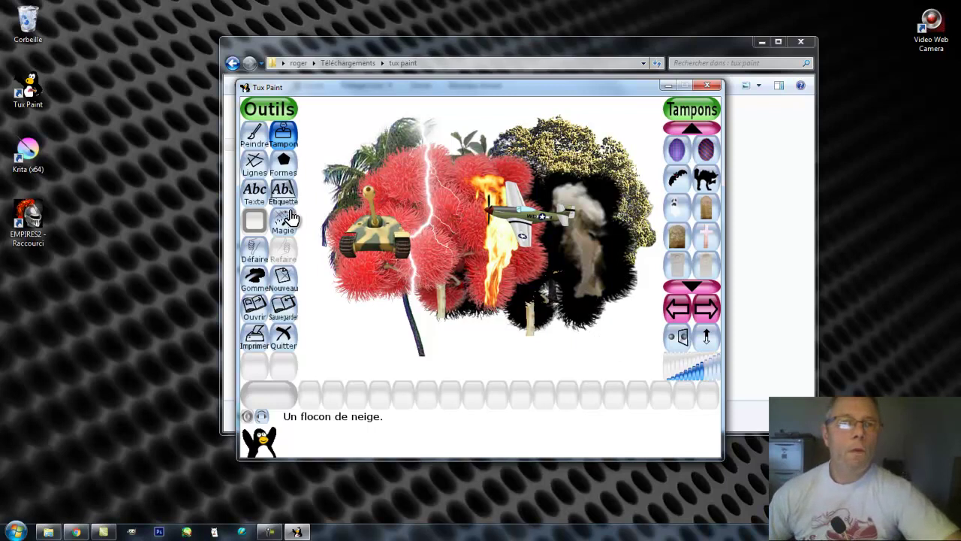
Look through the list of magic effects down to the mosaic and pattern effects.
left_click(282, 222)
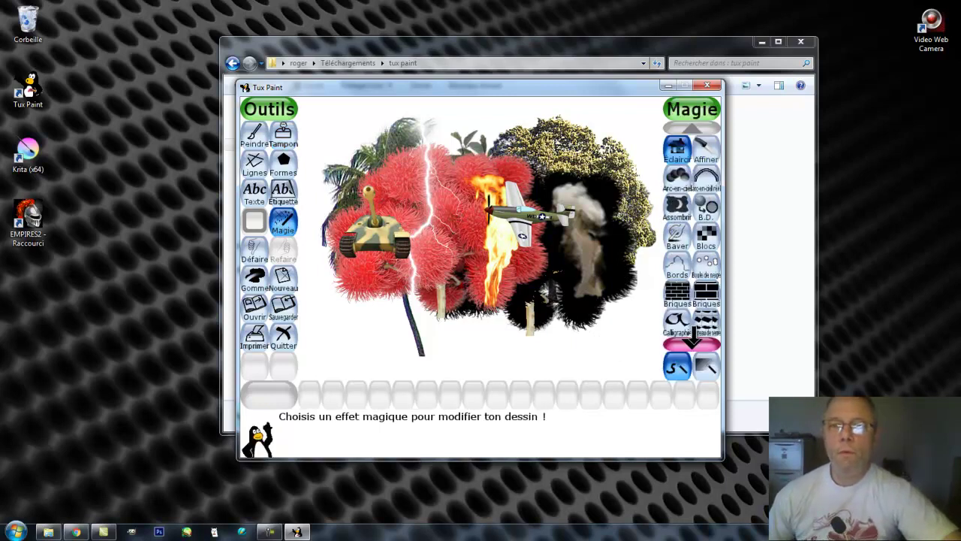
left_click(692, 342)
left_click(691, 342)
left_click(691, 343)
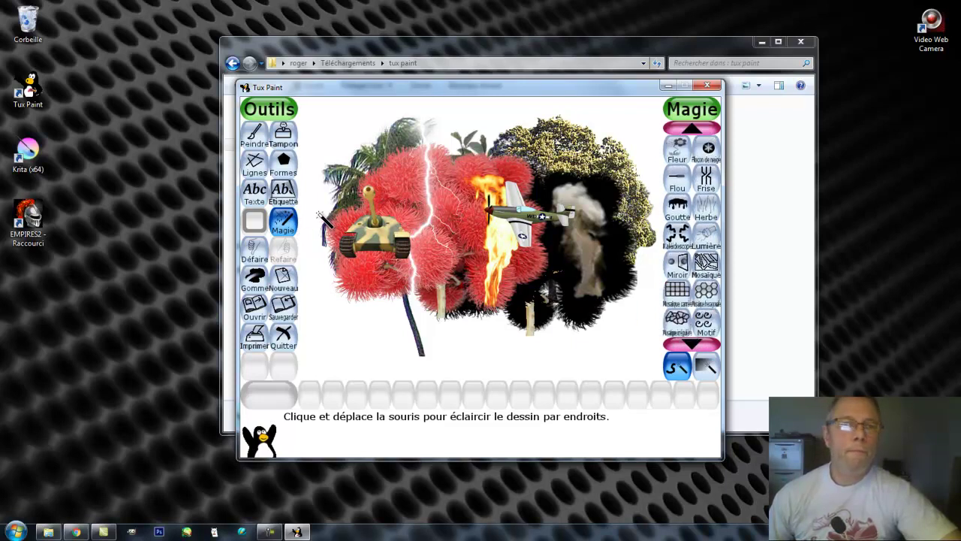
Undo the plane, tank and lightning, and all earlier edits back to the blank canvas.
left_click(255, 255)
left_click(255, 255)
left_click(255, 255)
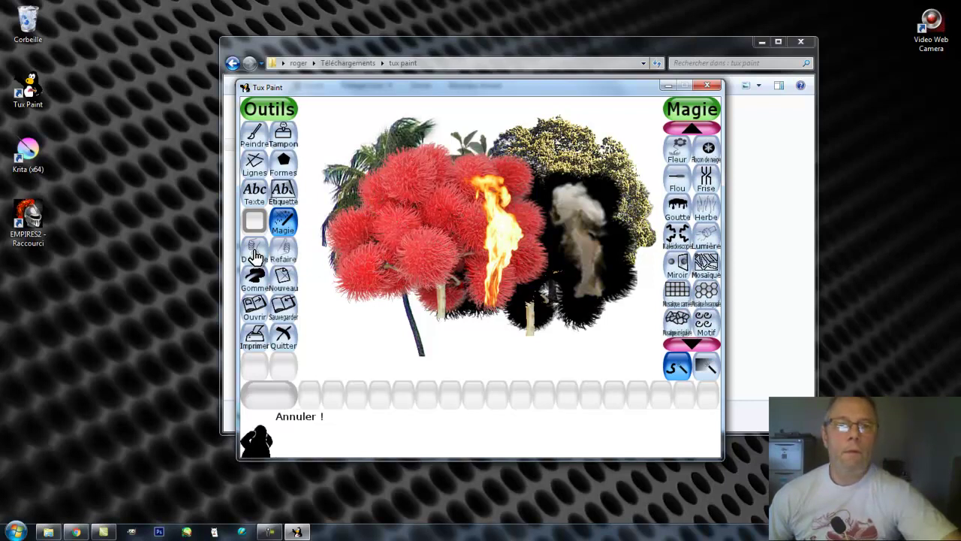
left_click(256, 255)
left_click(255, 255)
left_click(256, 255)
left_click(255, 255)
left_click(256, 255)
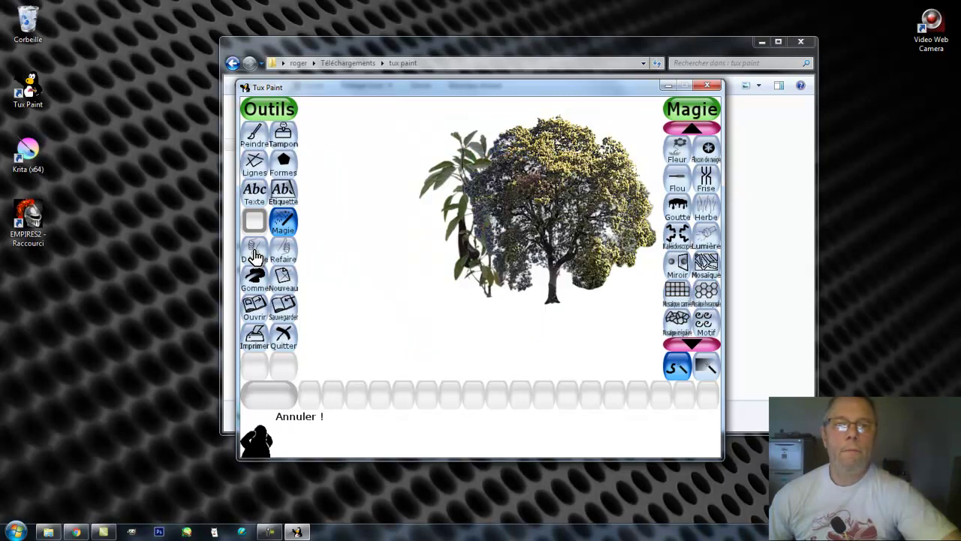
left_click(255, 255)
left_click(256, 255)
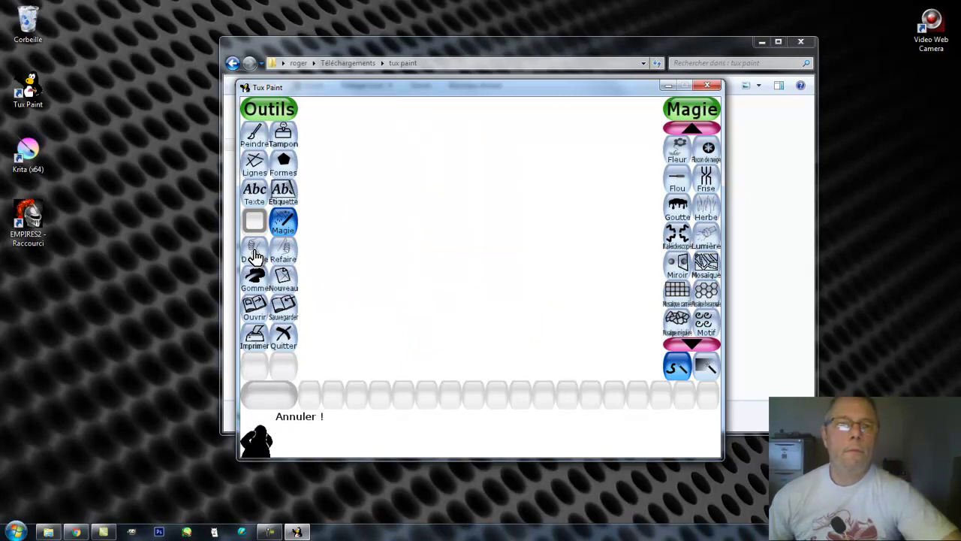
Redo the tree, flame and smoke edits, stopping before the lightning, tank and plane.
left_click(284, 254)
left_click(284, 254)
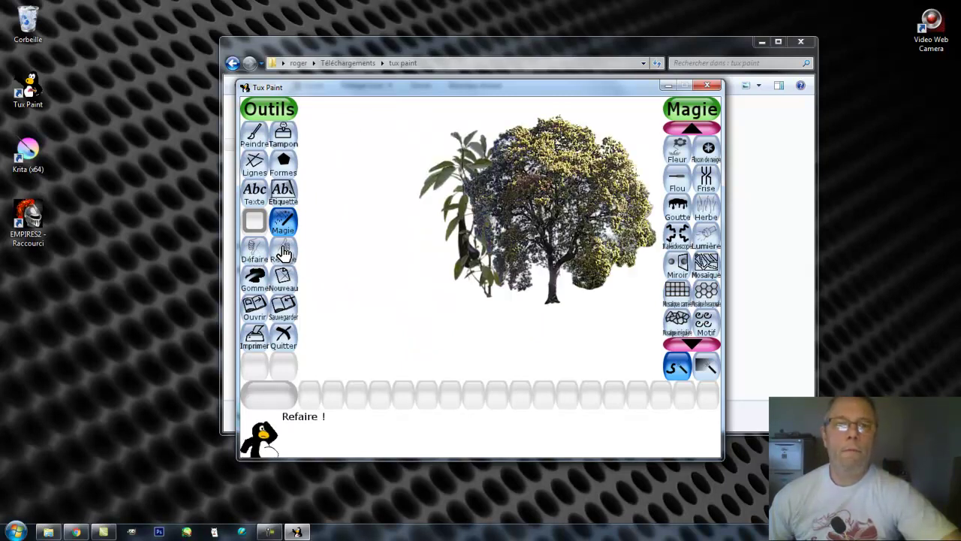
left_click(284, 254)
left_click(284, 253)
left_click(283, 254)
left_click(284, 254)
left_click(284, 254)
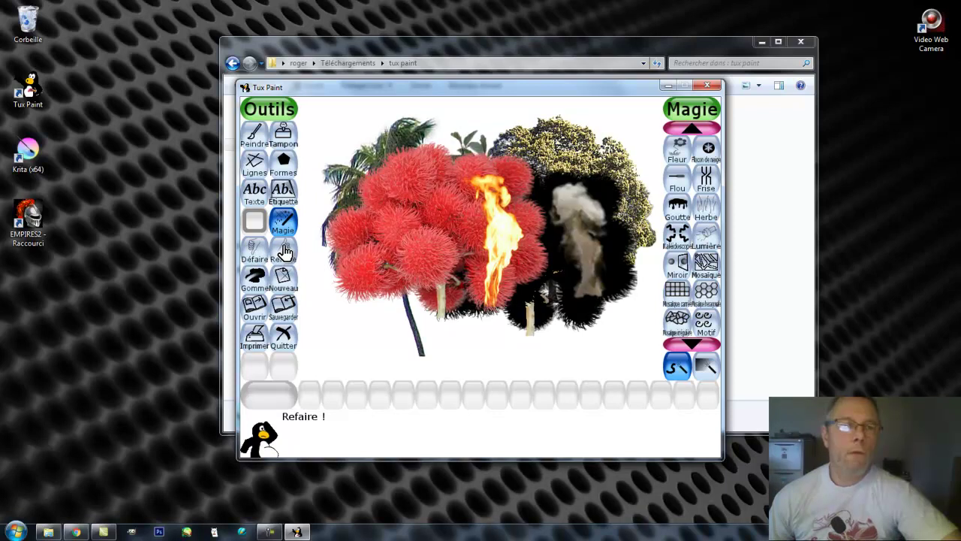
Save the tree drawing and start a new drawing with a brown background.
left_click(284, 308)
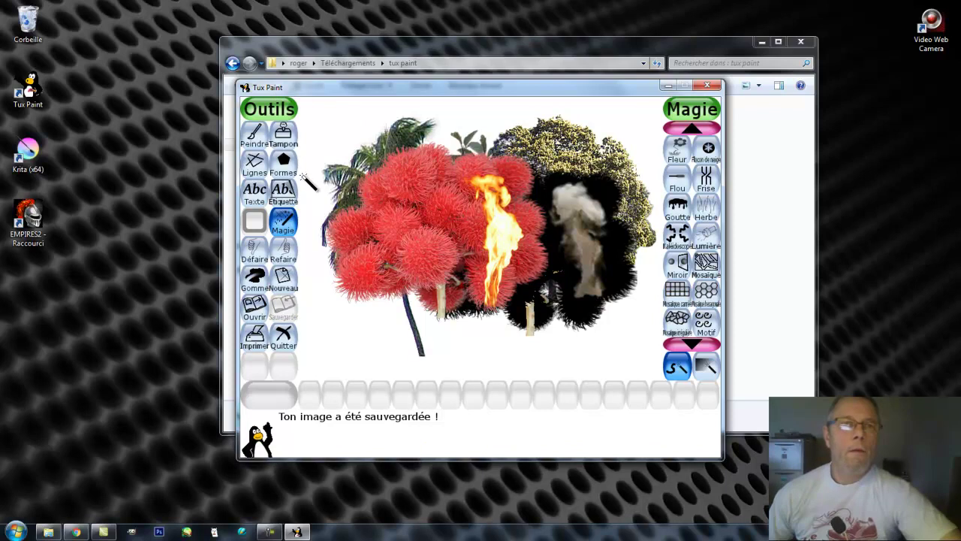
left_click(290, 281)
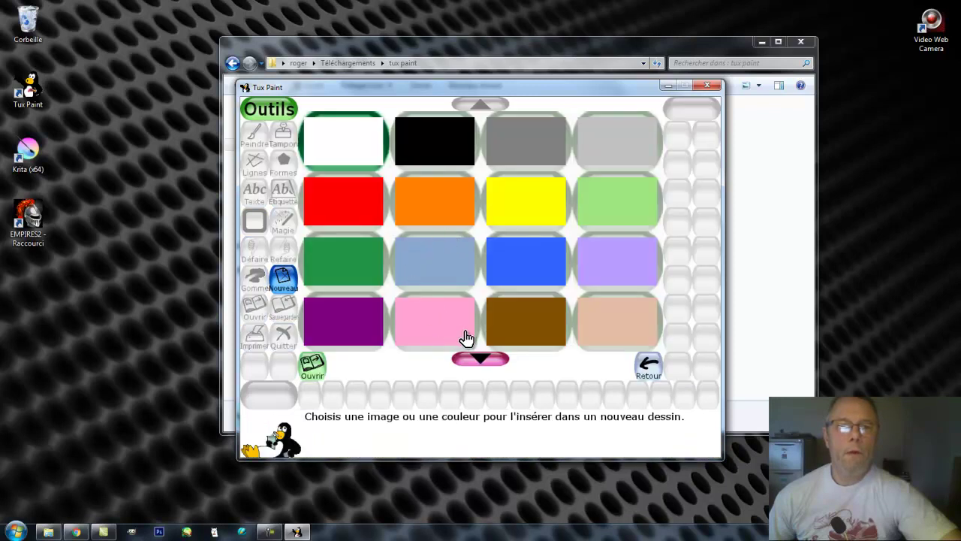
left_click(534, 323)
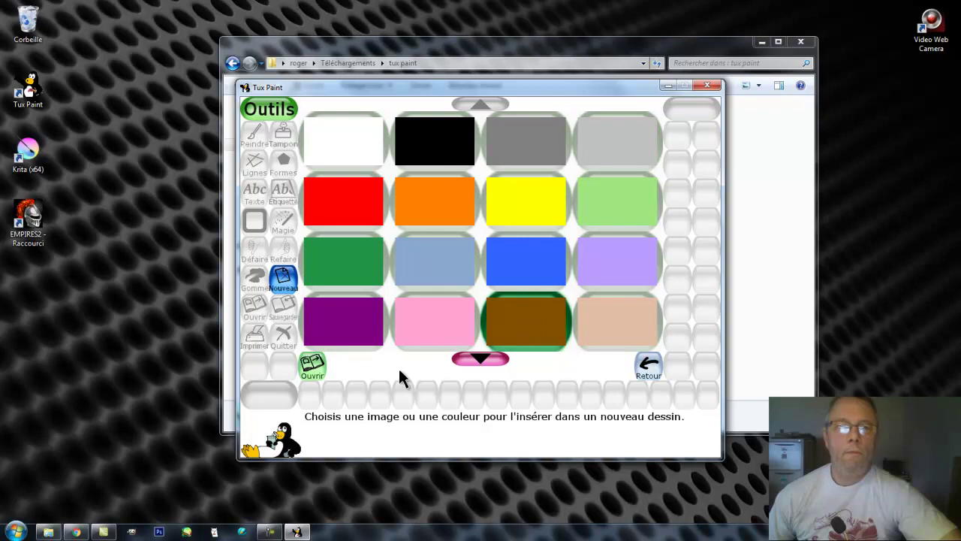
left_click(314, 368)
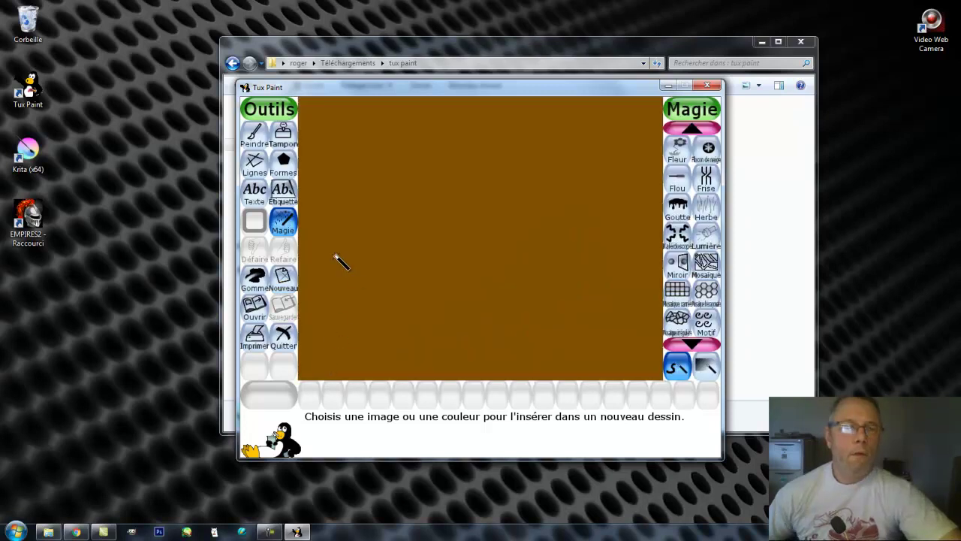
Reopen the saved drawing of the burning trees.
left_click(257, 304)
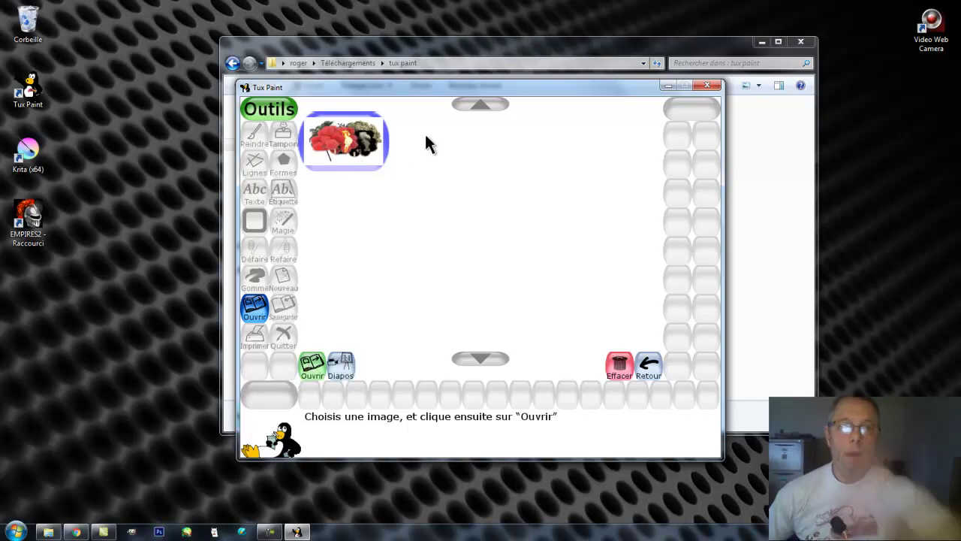
left_click(312, 368)
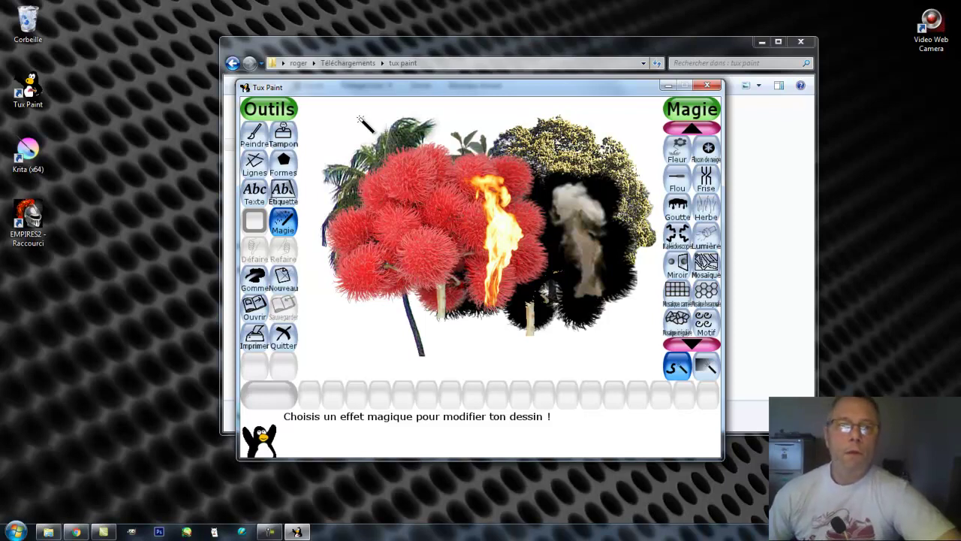
Look back through the stamp categories until the sports stamps.
left_click(286, 135)
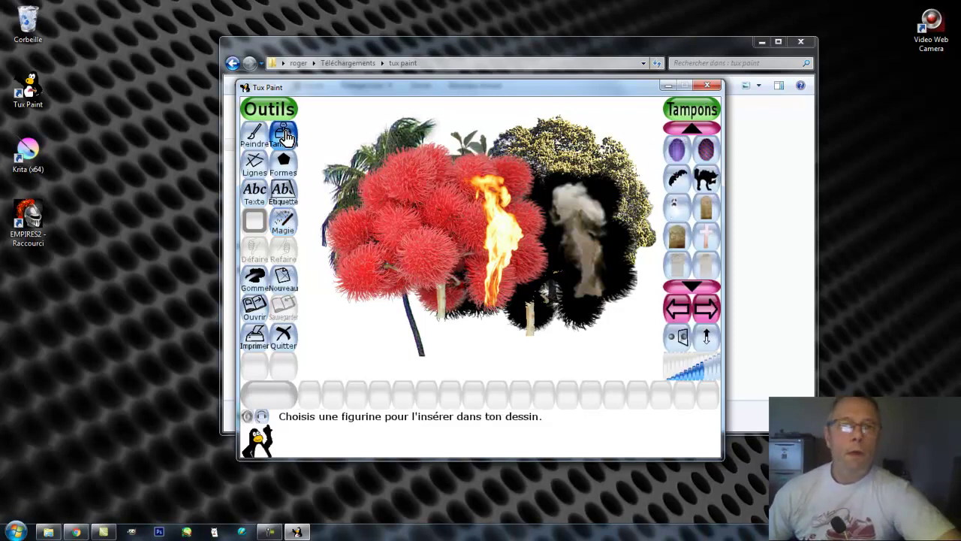
left_click(678, 309)
left_click(678, 311)
left_click(678, 311)
left_click(678, 311)
left_click(678, 311)
left_click(678, 310)
left_click(678, 311)
left_click(678, 311)
left_click(678, 311)
left_click(678, 310)
left_click(678, 311)
left_click(678, 311)
left_click(678, 311)
left_click(677, 310)
left_click(678, 311)
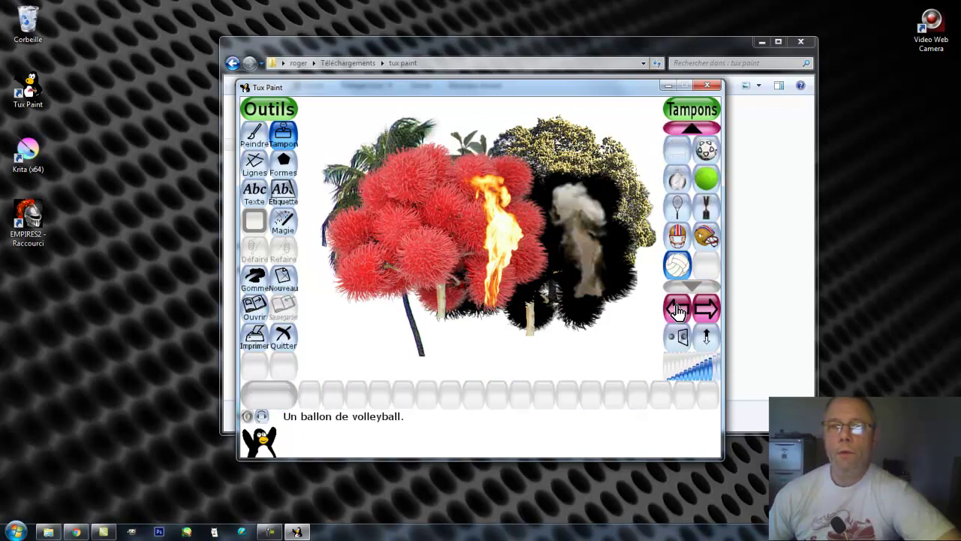
Try the vertical flip option on the volleyball, football helmet and soccer ball stamps.
left_click(706, 340)
left_click(707, 340)
left_click(706, 340)
left_click(706, 340)
left_click(706, 340)
left_click(708, 342)
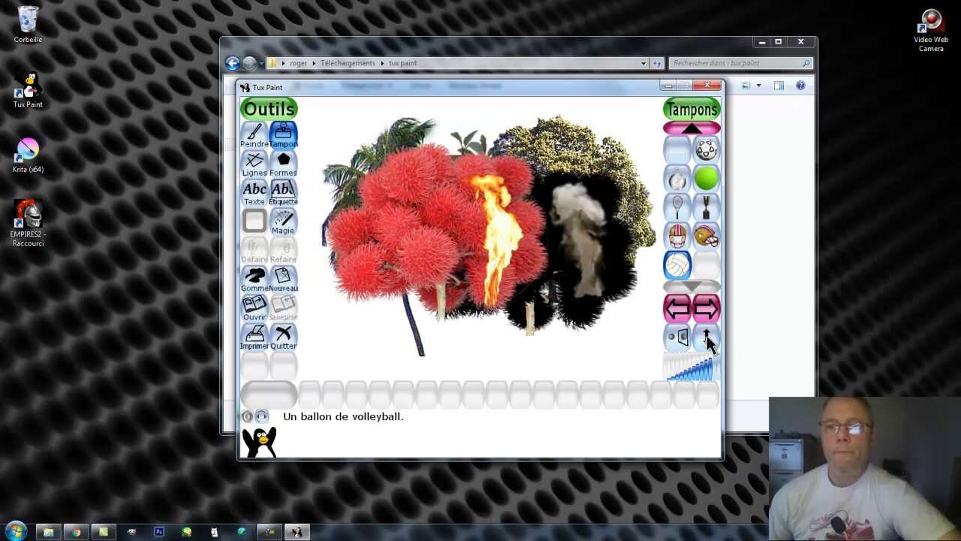
left_click(707, 237)
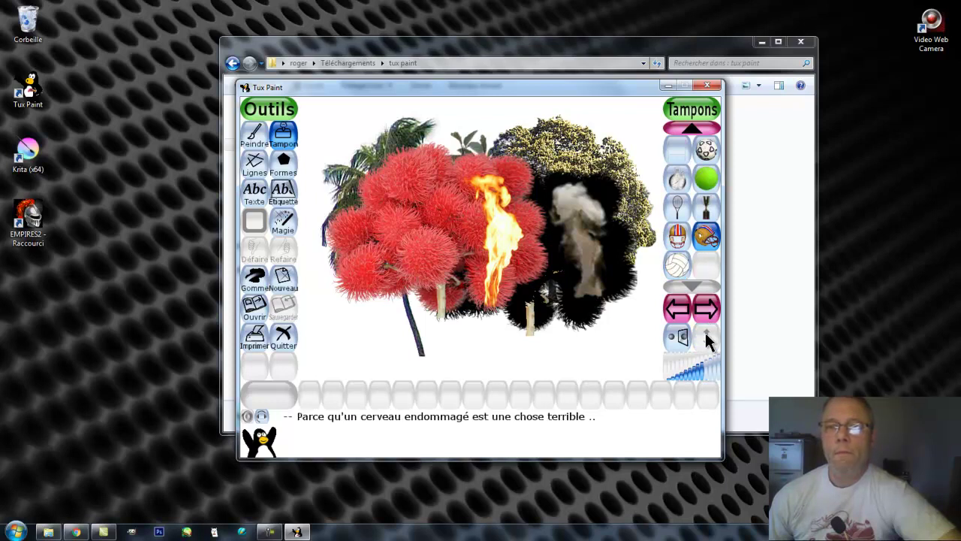
left_click(707, 148)
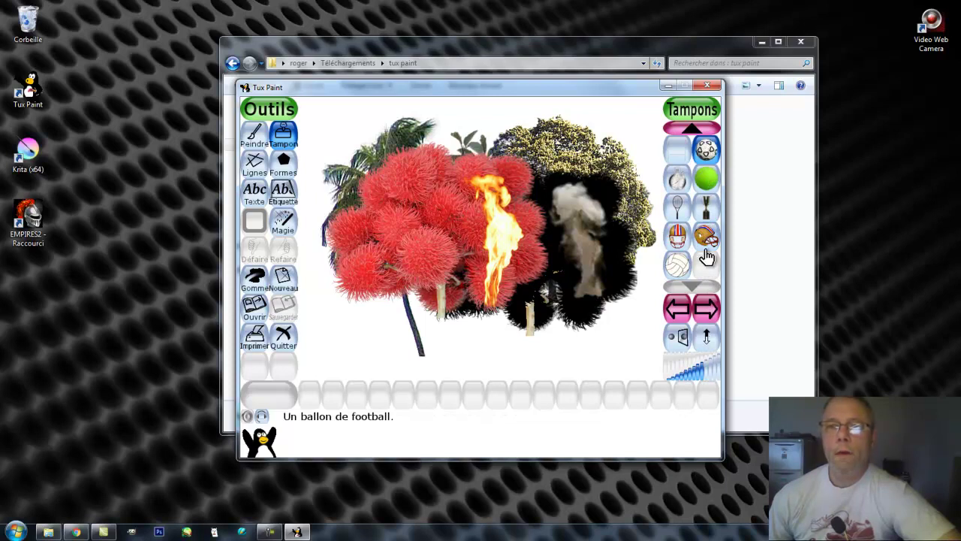
left_click(704, 338)
left_click(704, 338)
left_click(704, 338)
left_click(706, 341)
left_click(705, 342)
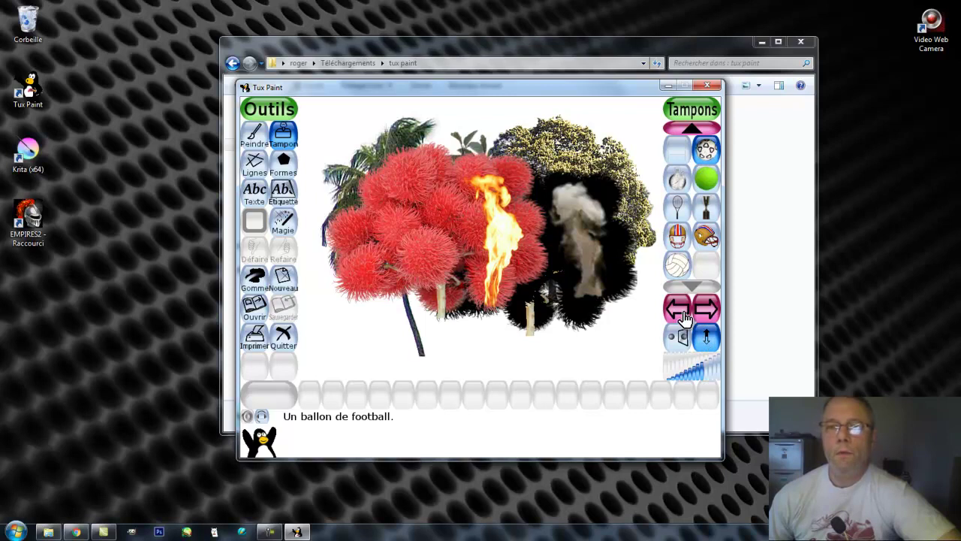
Stamp a vertically flipped Saturn from the planet category on the upper left part of the red tree.
left_click(679, 314)
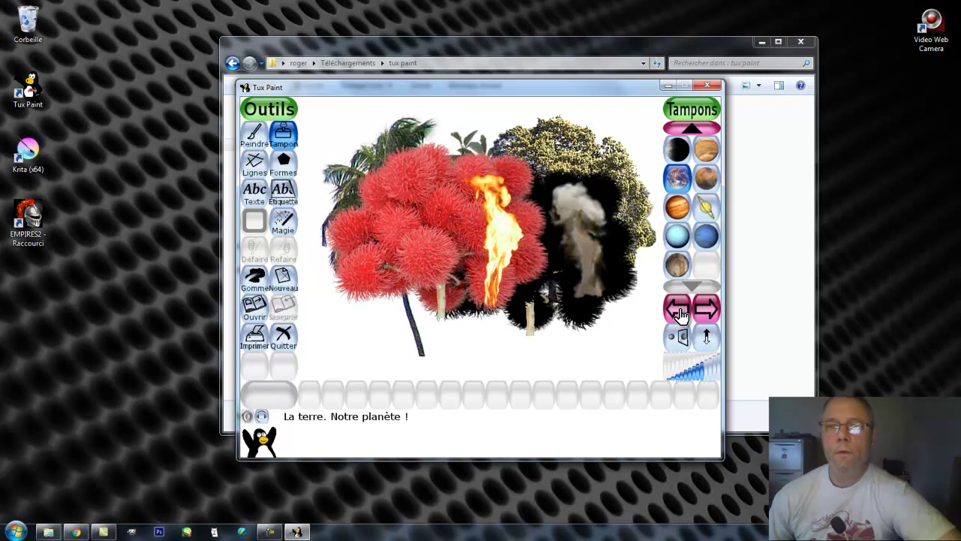
left_click(706, 208)
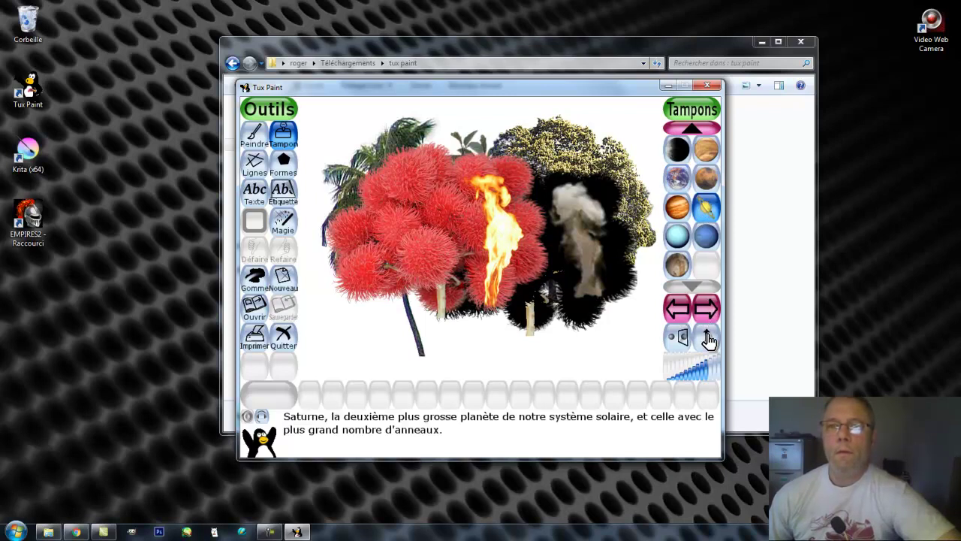
left_click(708, 339)
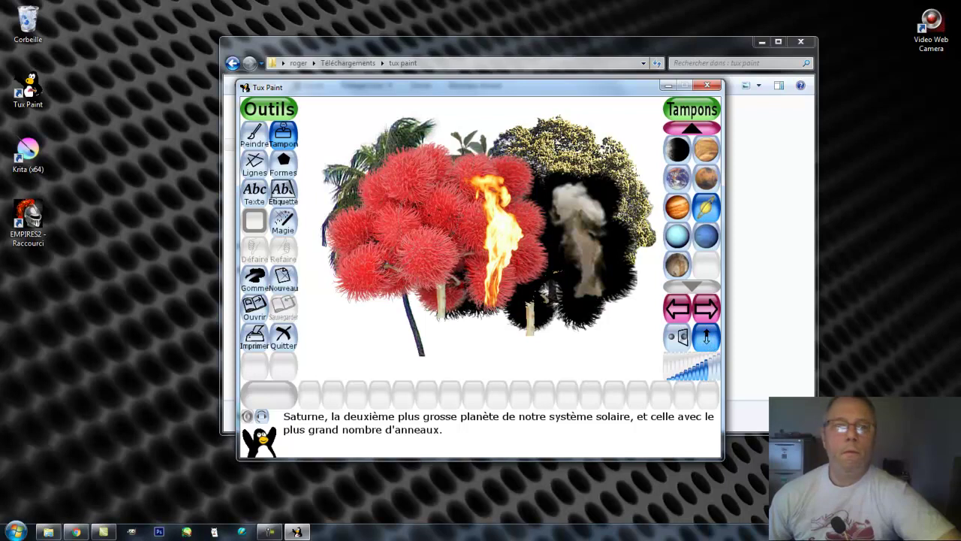
left_click(397, 203)
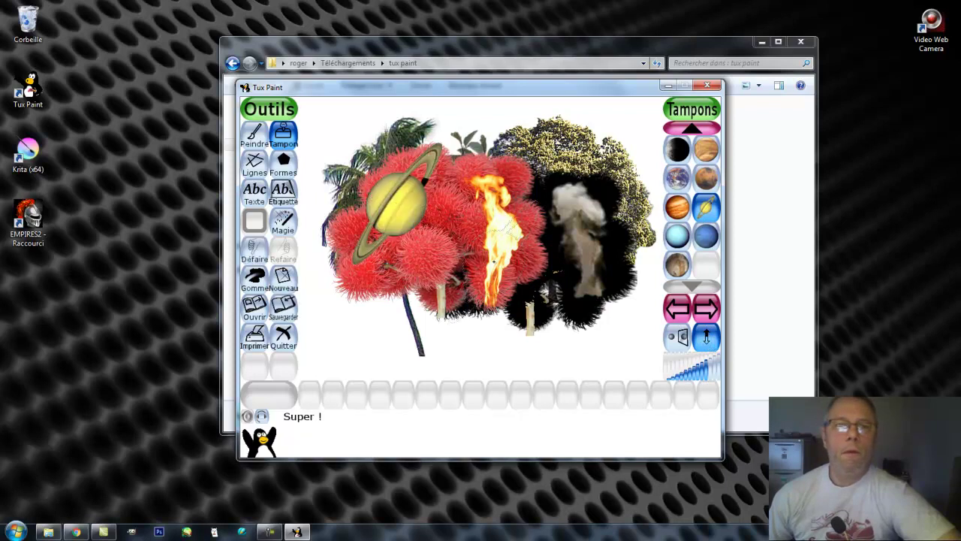
Stamp an unflipped Saturn over the top of the flame and a horizontally mirrored one below the first Saturn.
left_click(708, 339)
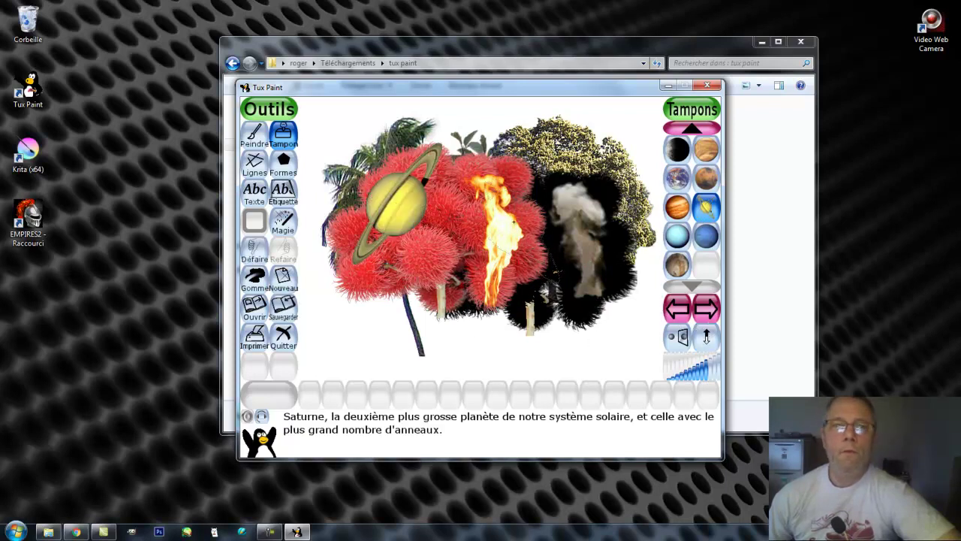
left_click(507, 203)
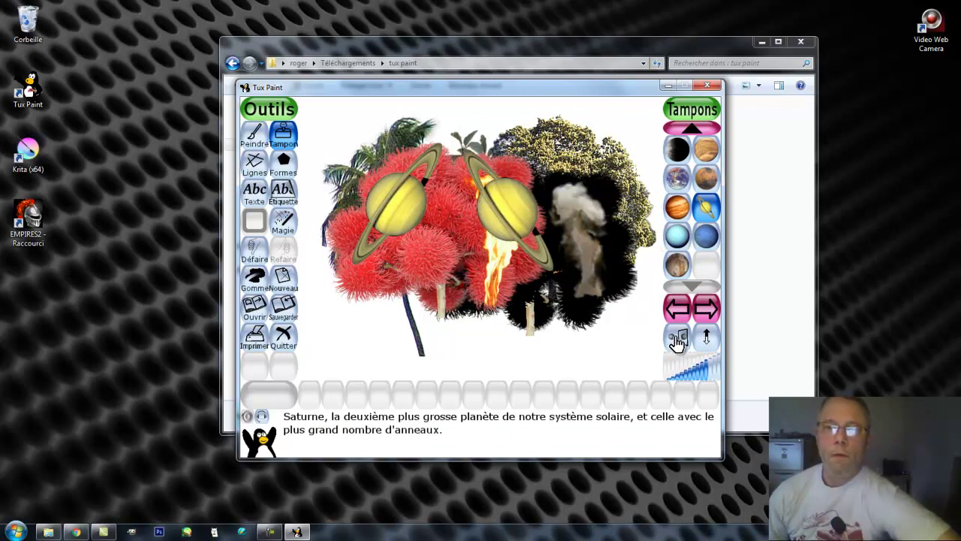
left_click(677, 342)
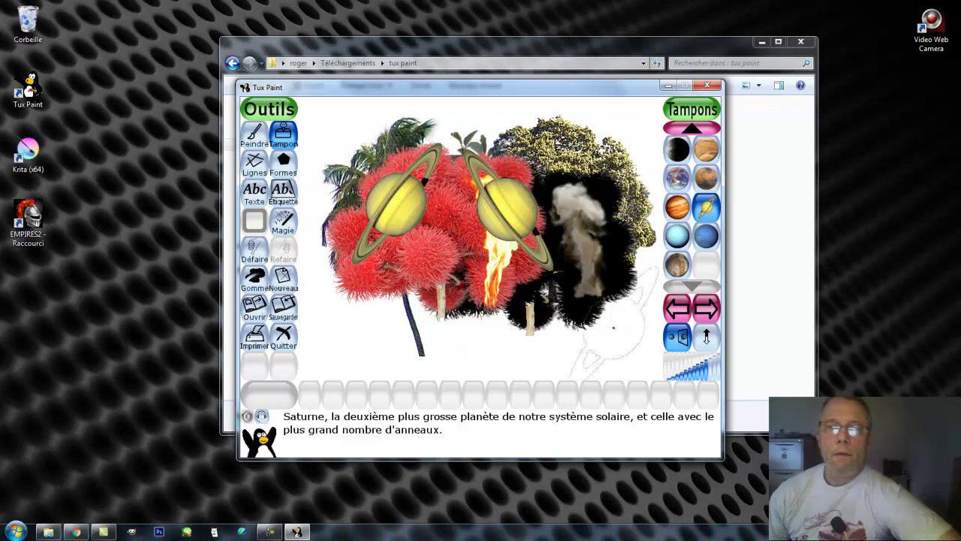
left_click(417, 293)
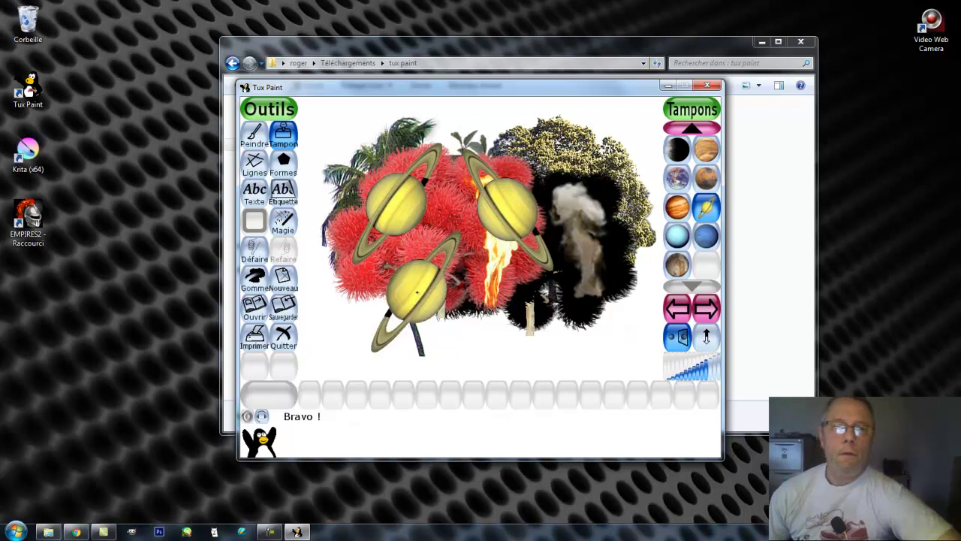
Stamp an unmirrored Saturn over the lower part of the flame and turn on the vertical flip option for the stamp.
left_click(677, 342)
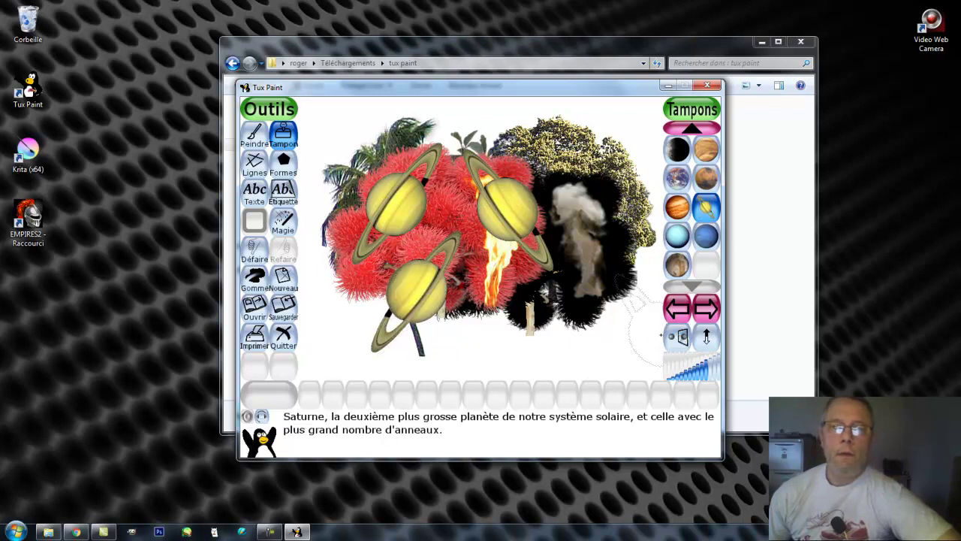
left_click(518, 307)
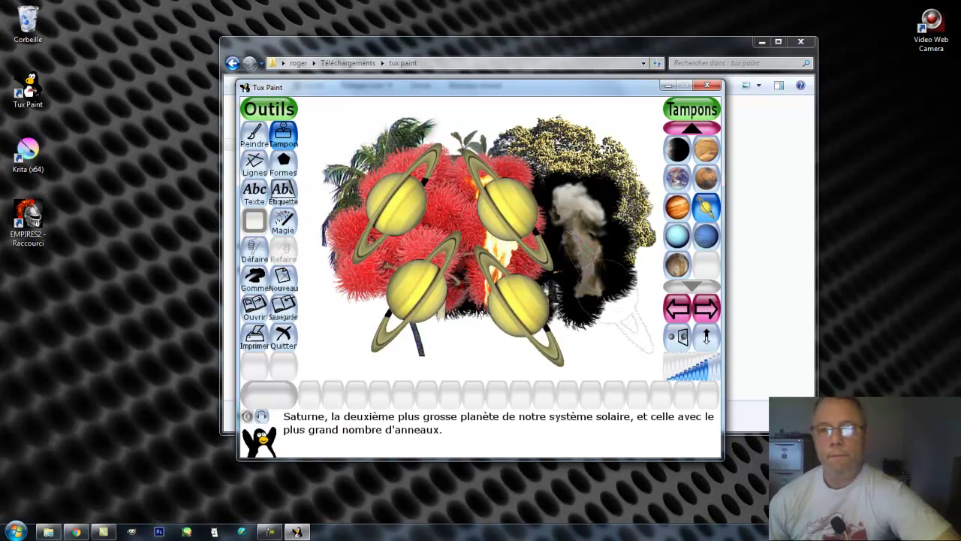
left_click(710, 338)
left_click(710, 338)
left_click(710, 338)
left_click(710, 339)
left_click(710, 338)
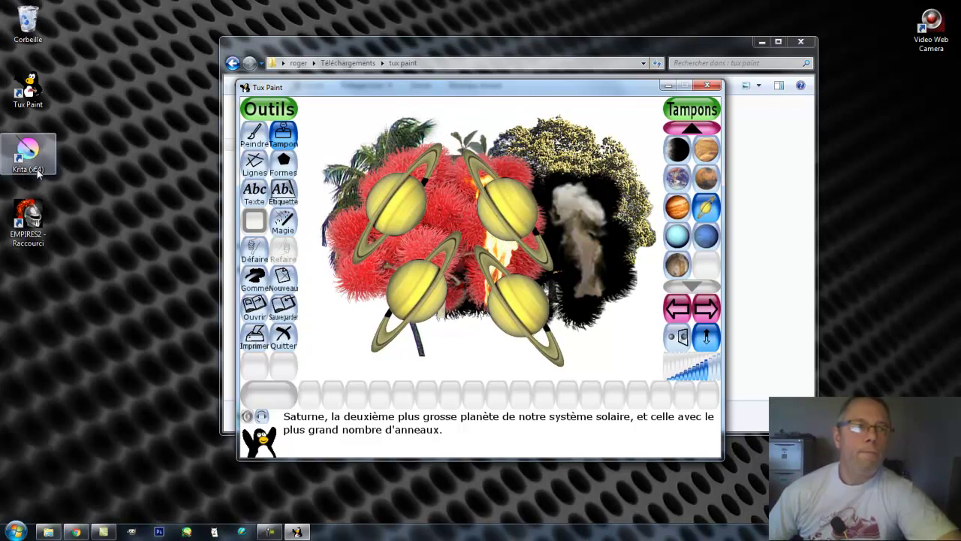
Select the Krita shortcut on the desktop and switch to the screen recorder window.
left_click(31, 154)
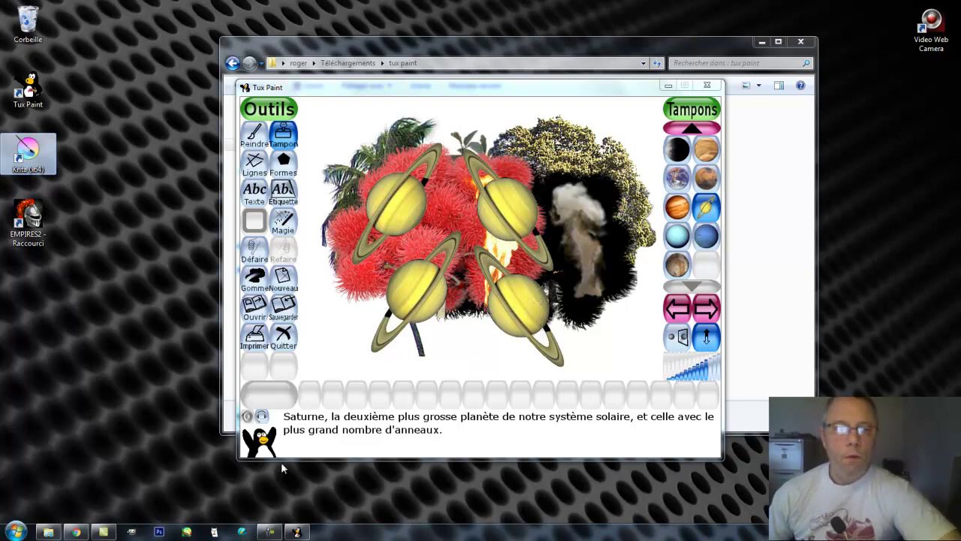
mouse_move(274, 533)
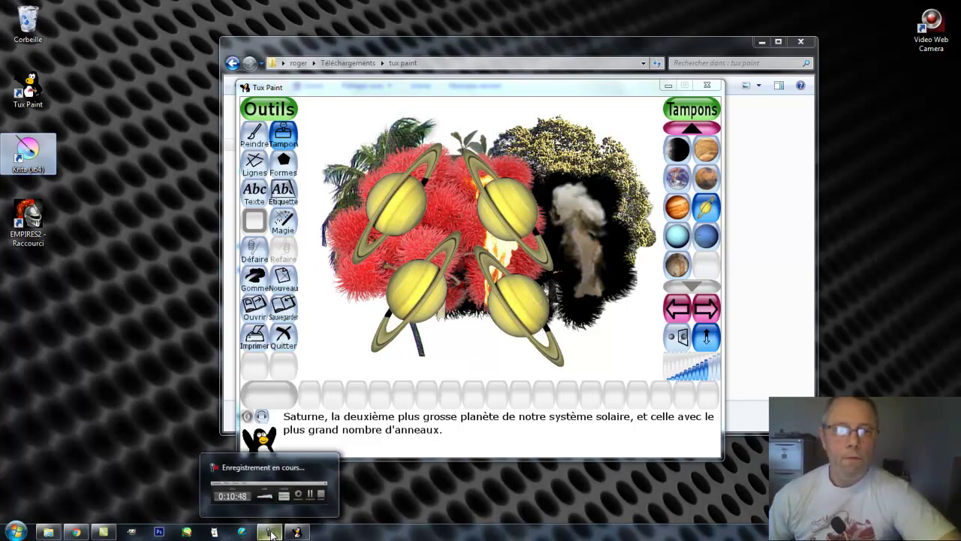
left_click(272, 533)
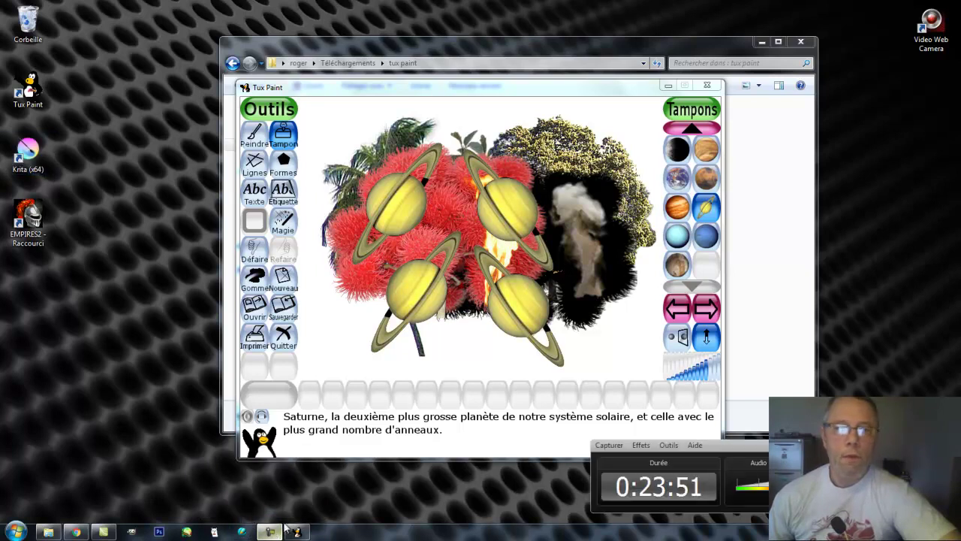